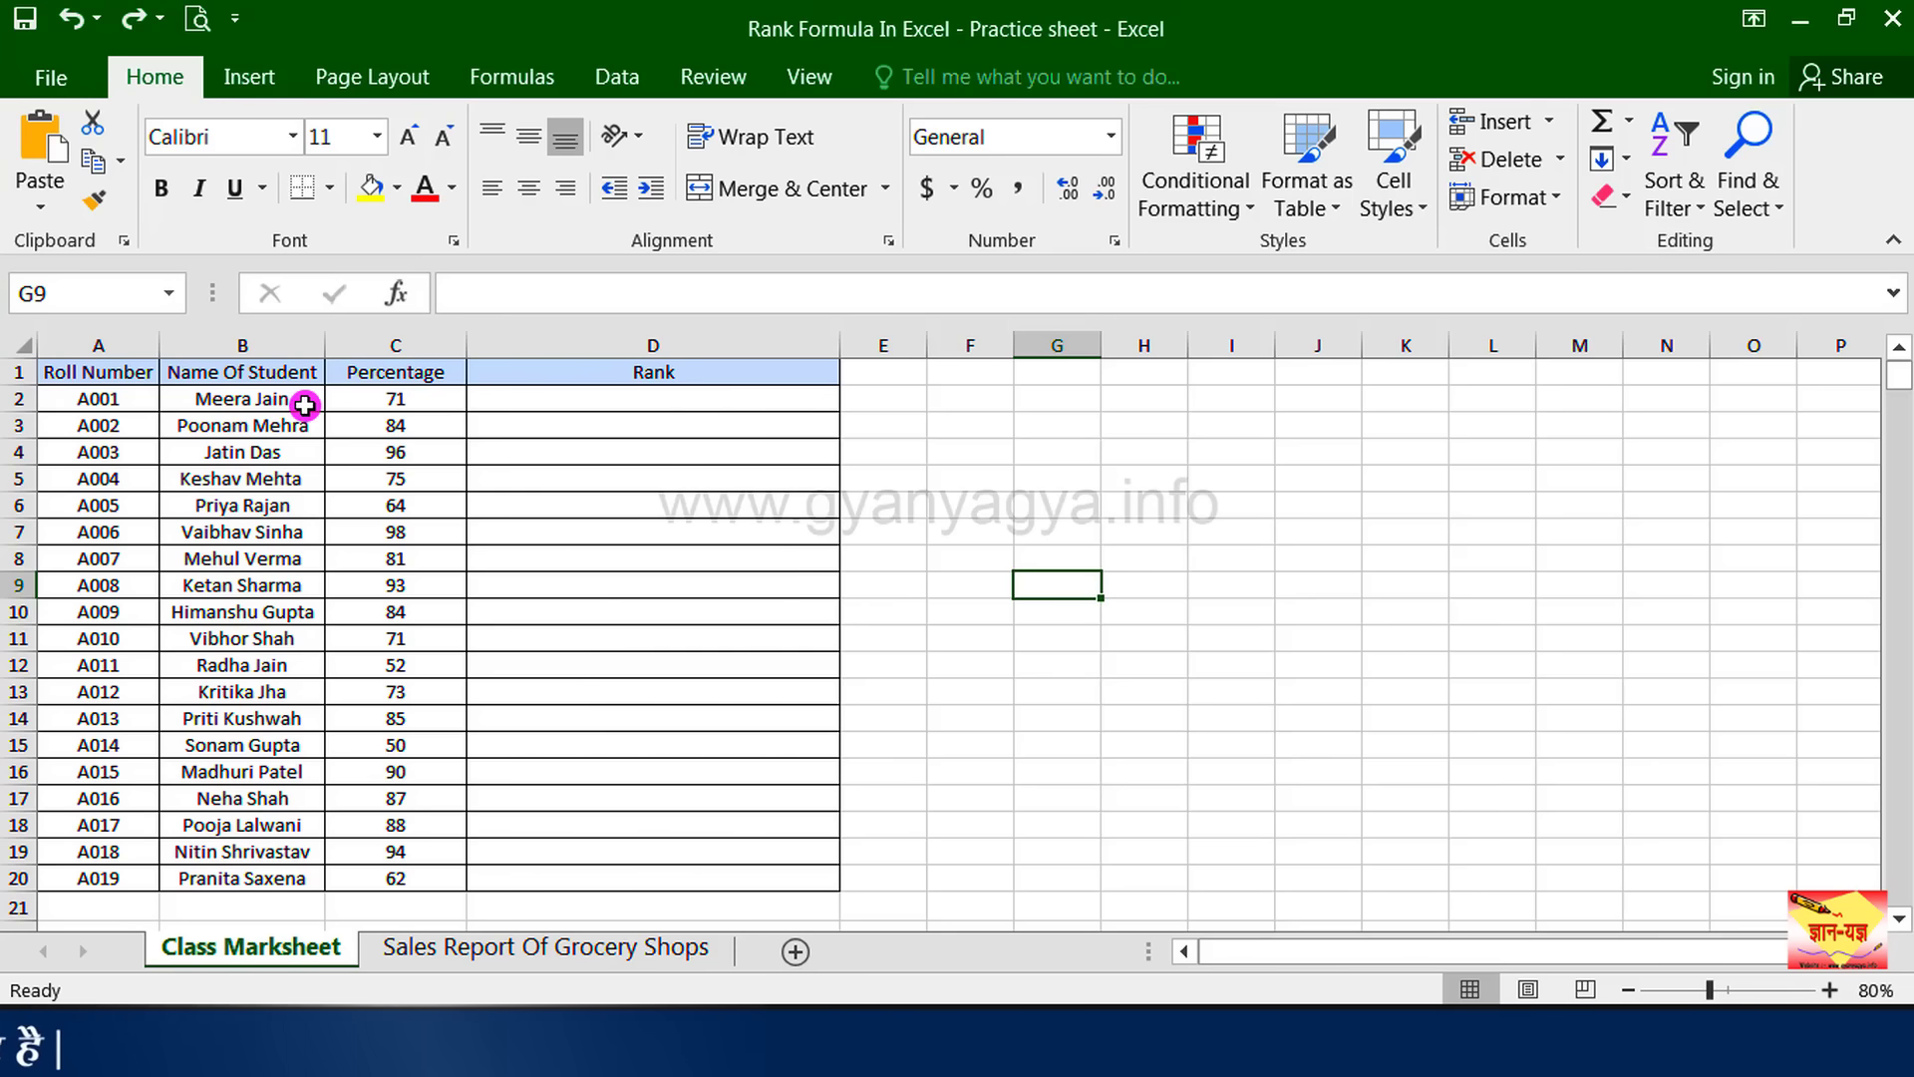
Step: Enter the formula =RANK(C2,C2:C20,0) in cell D2 to rank the first student's percentage in descending order
click(730, 401)
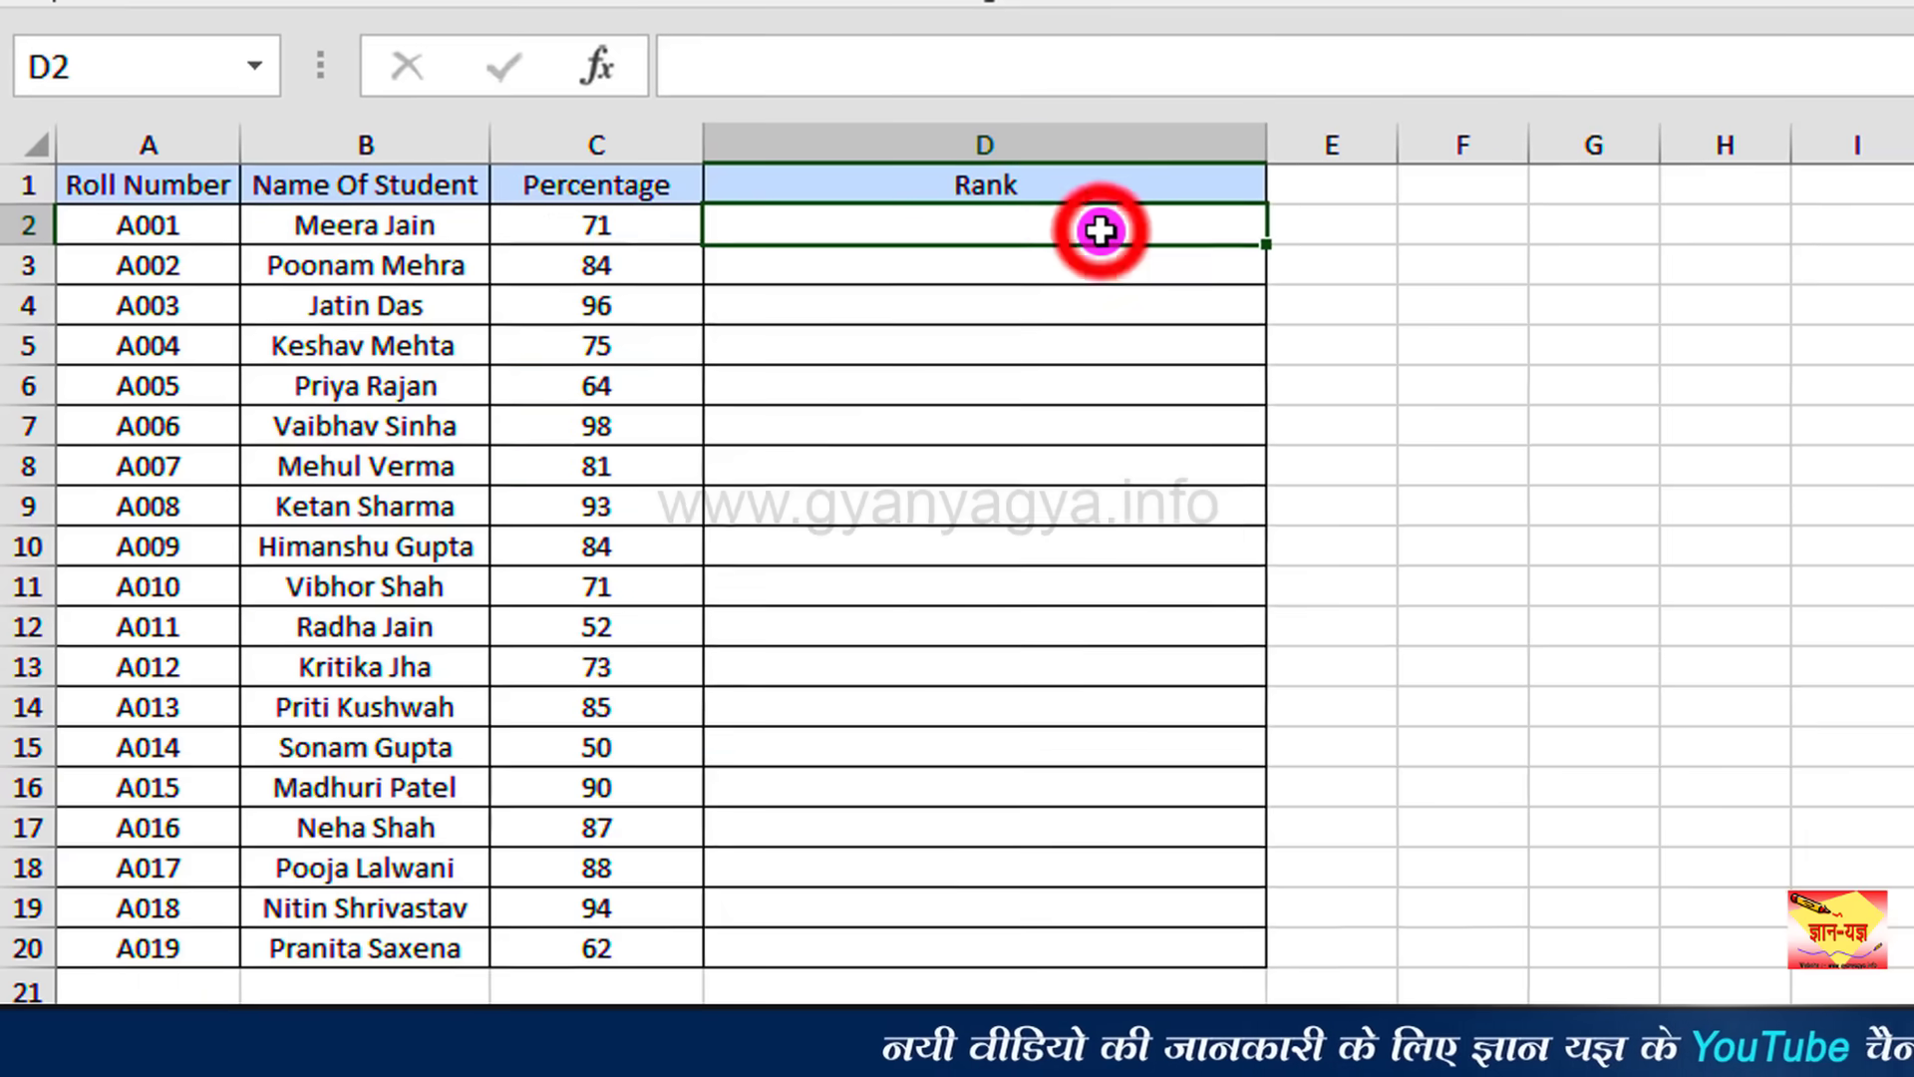
text(=)
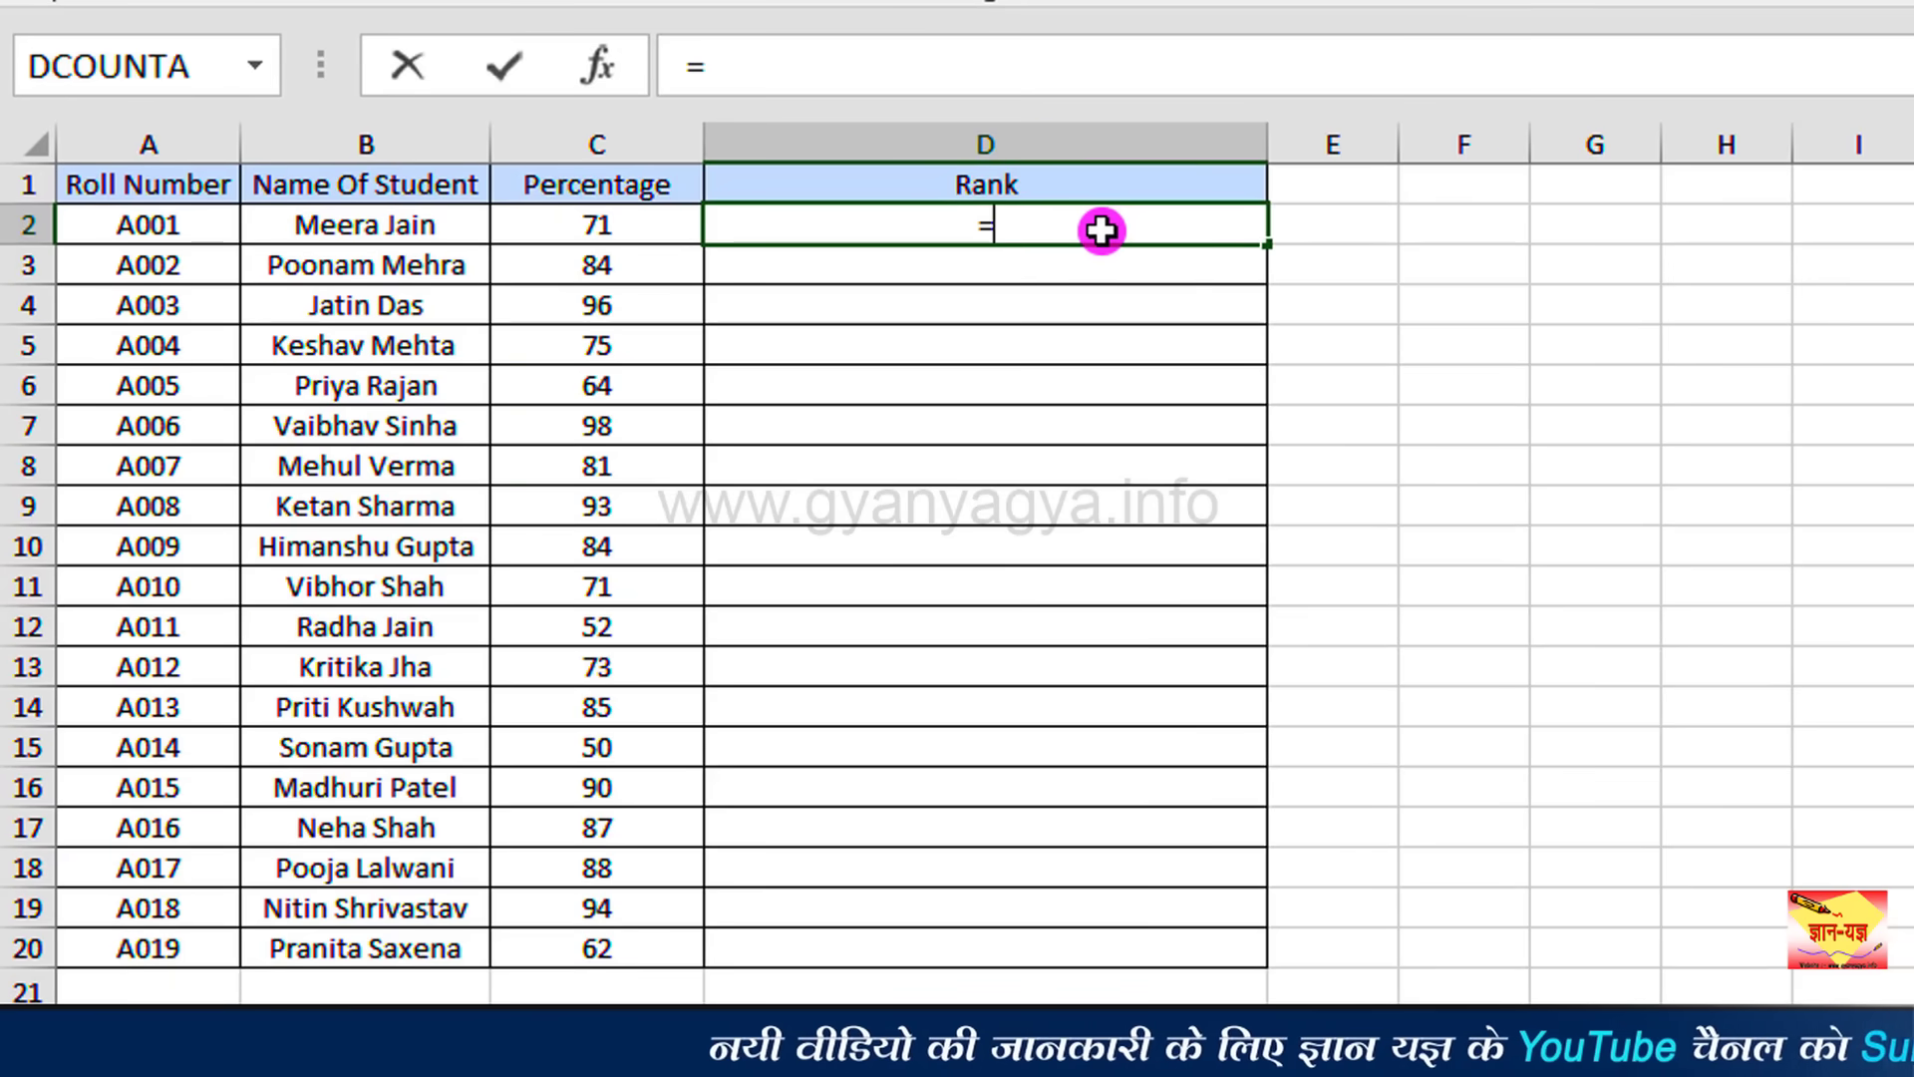
text(rank)
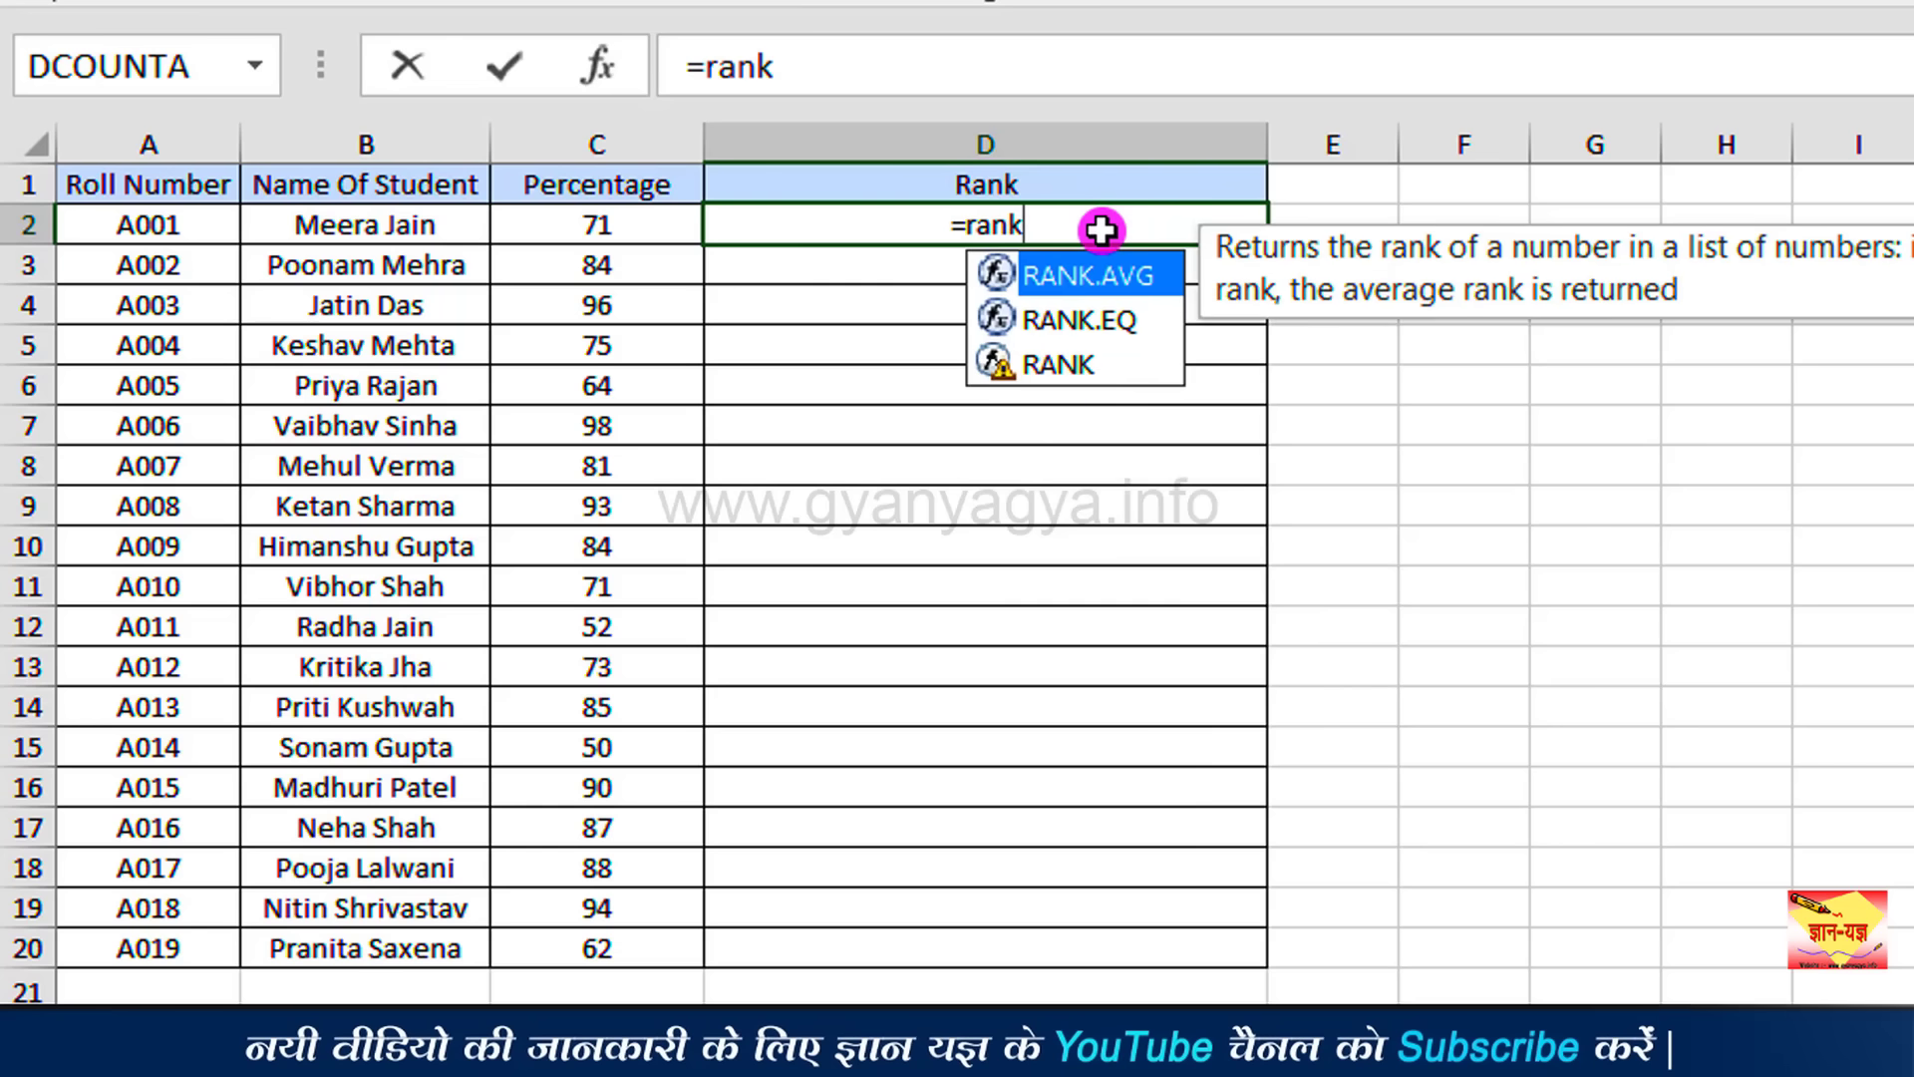
click(1097, 373)
double_click(1096, 372)
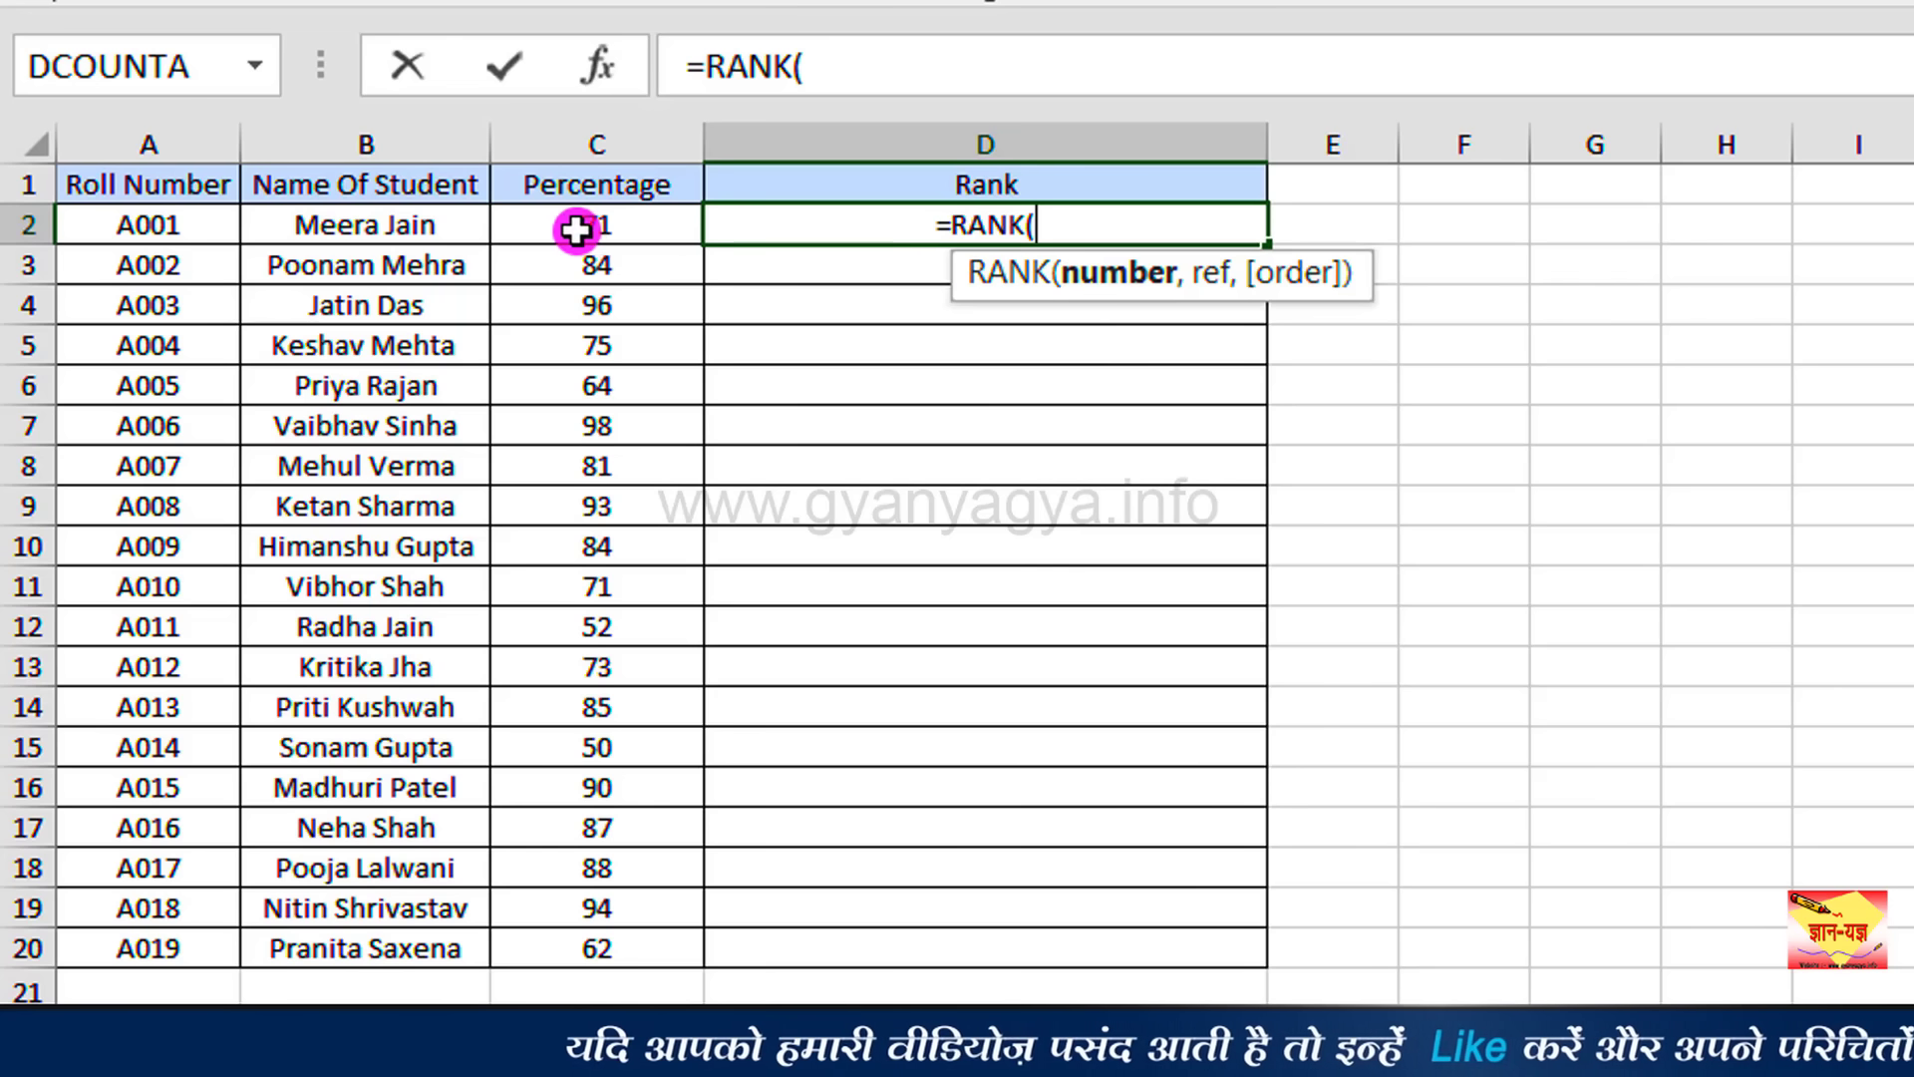
click(657, 229)
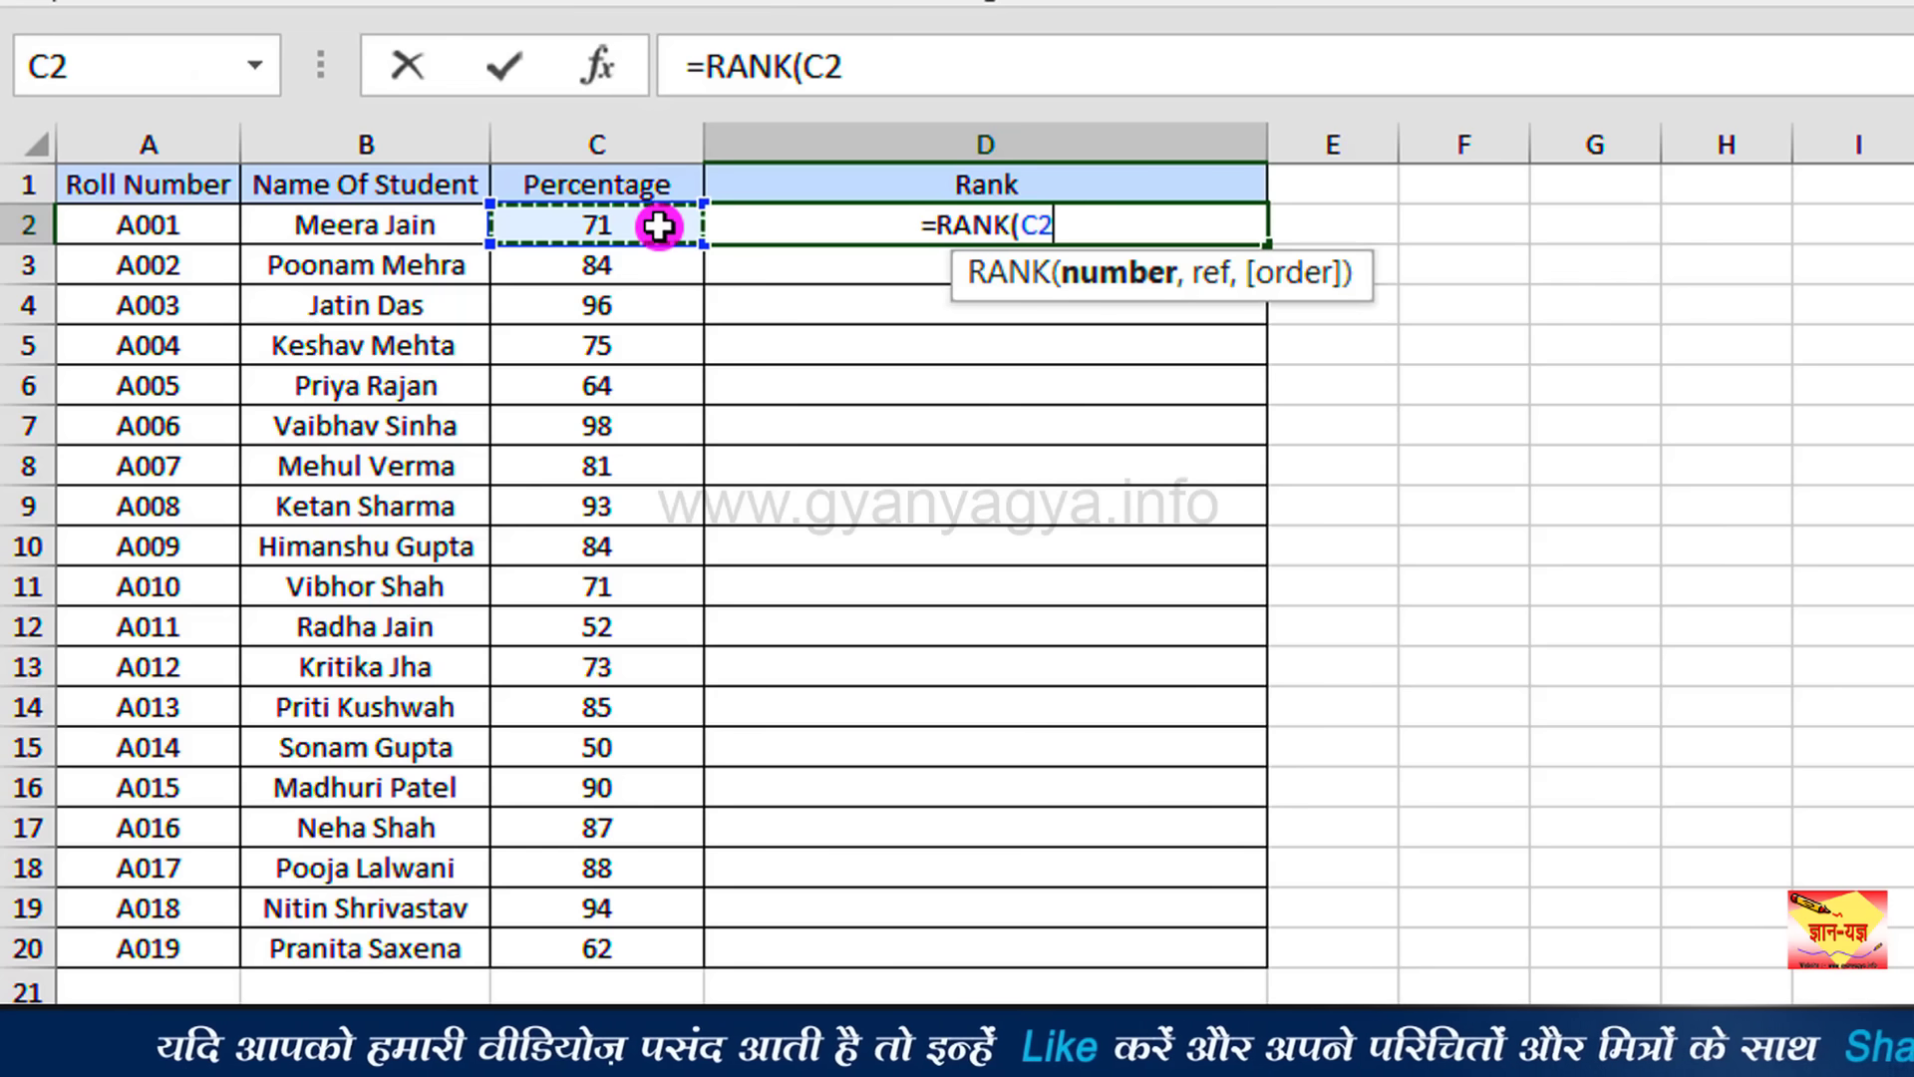
text(,)
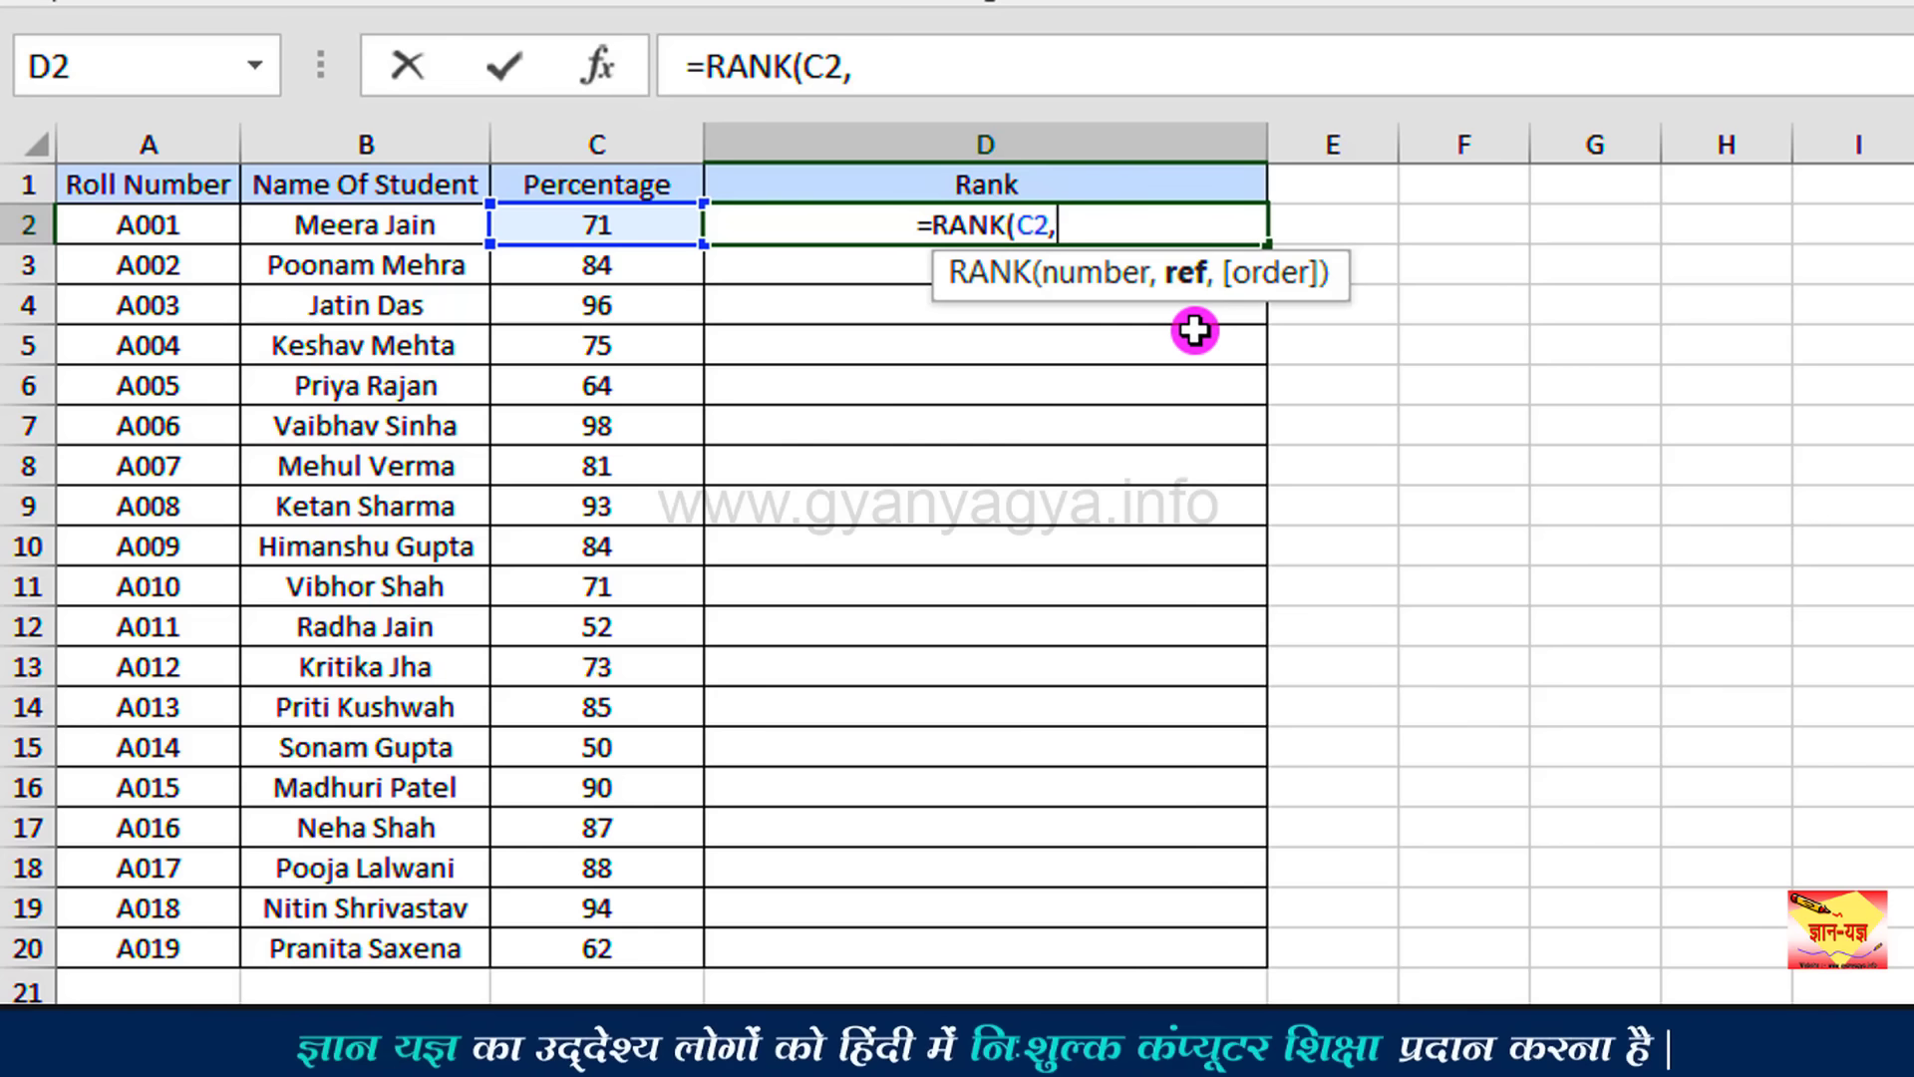
drag(629, 235, 602, 942)
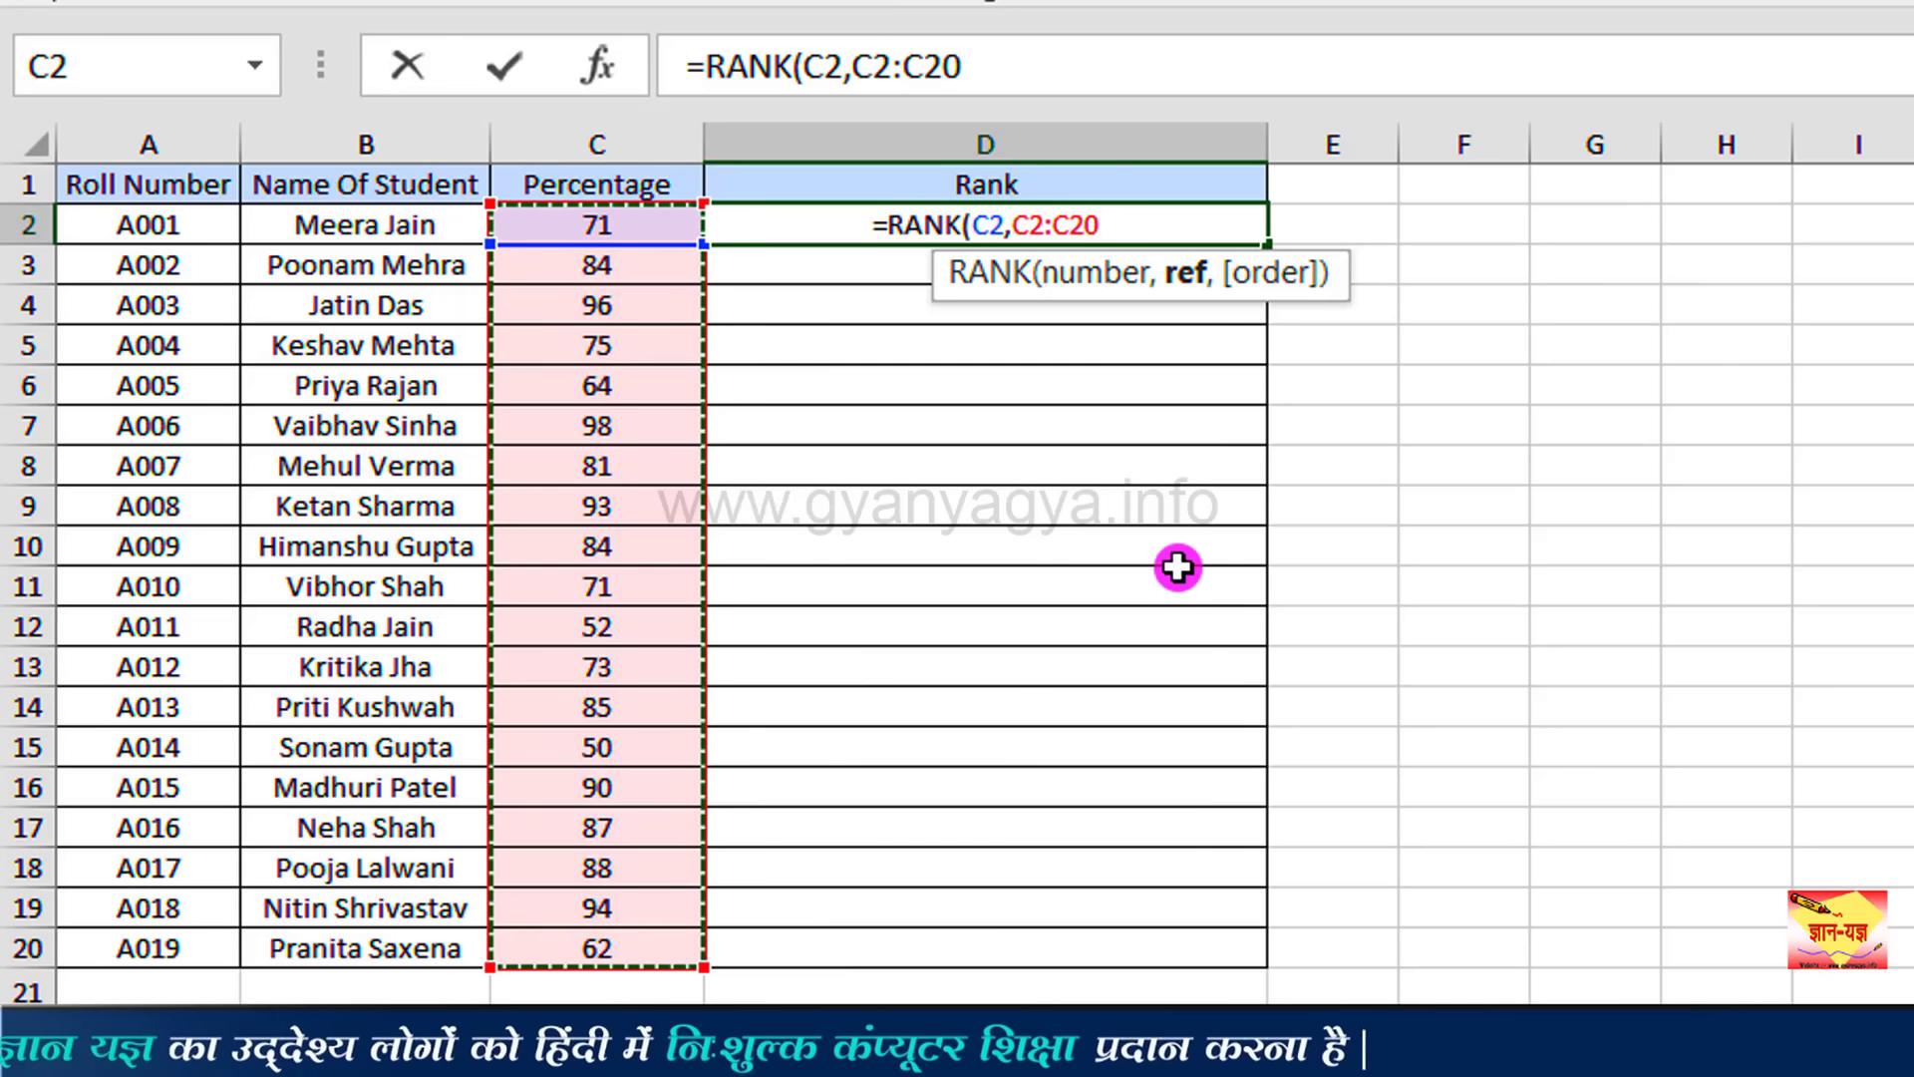
text(,)
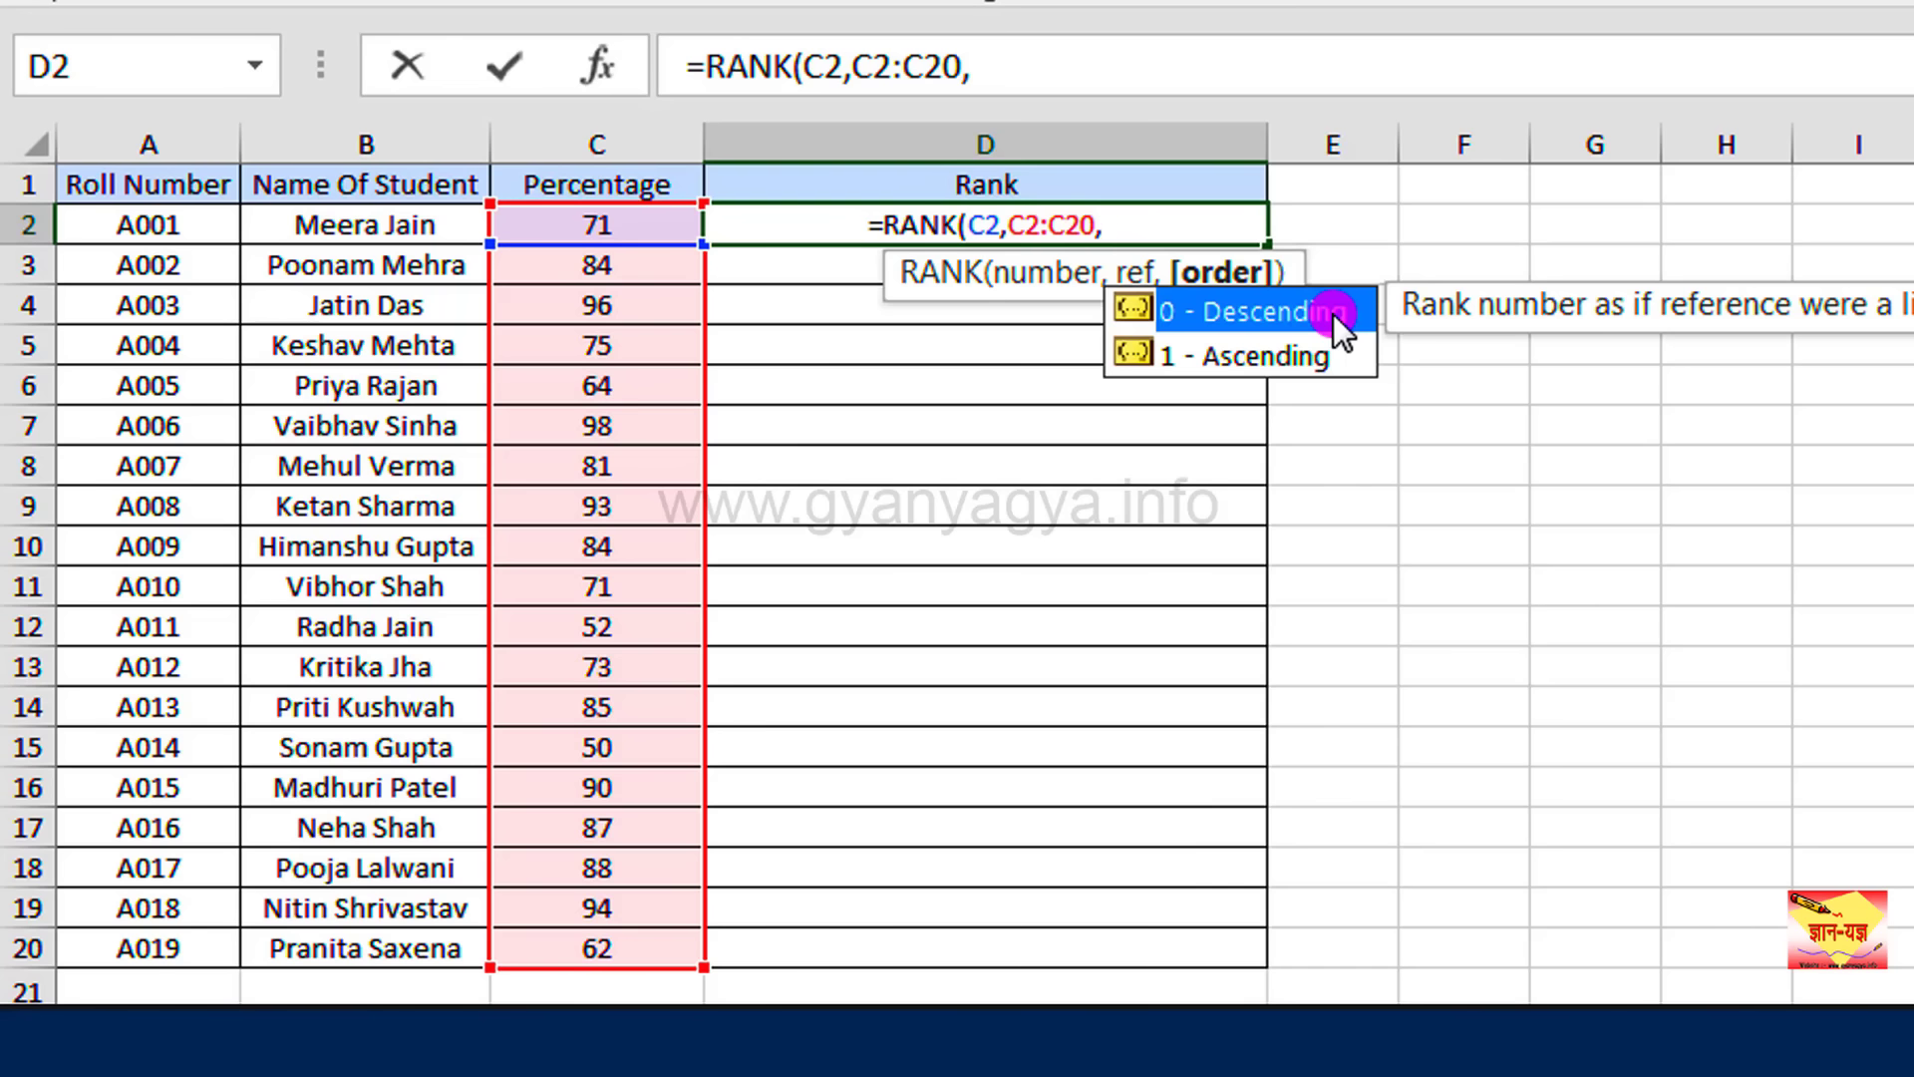
text(0)
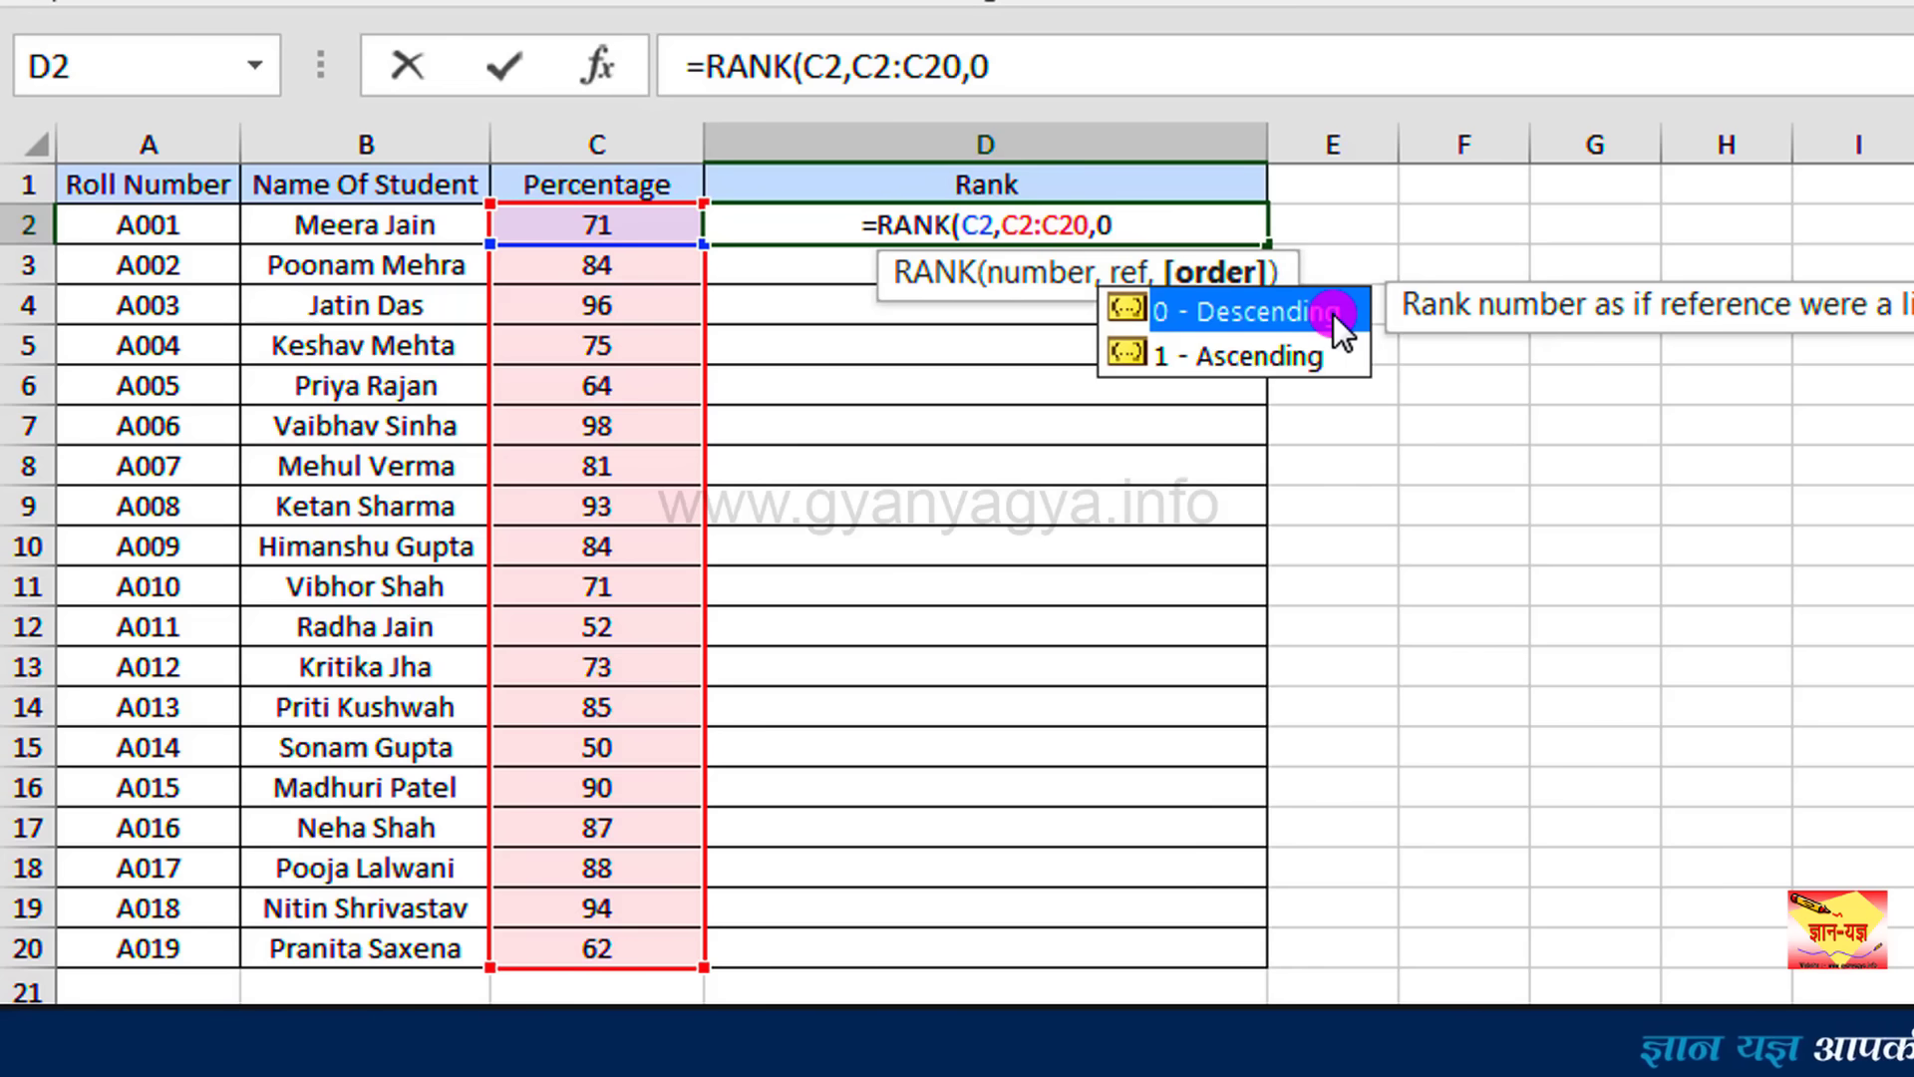
text())
key(Return)
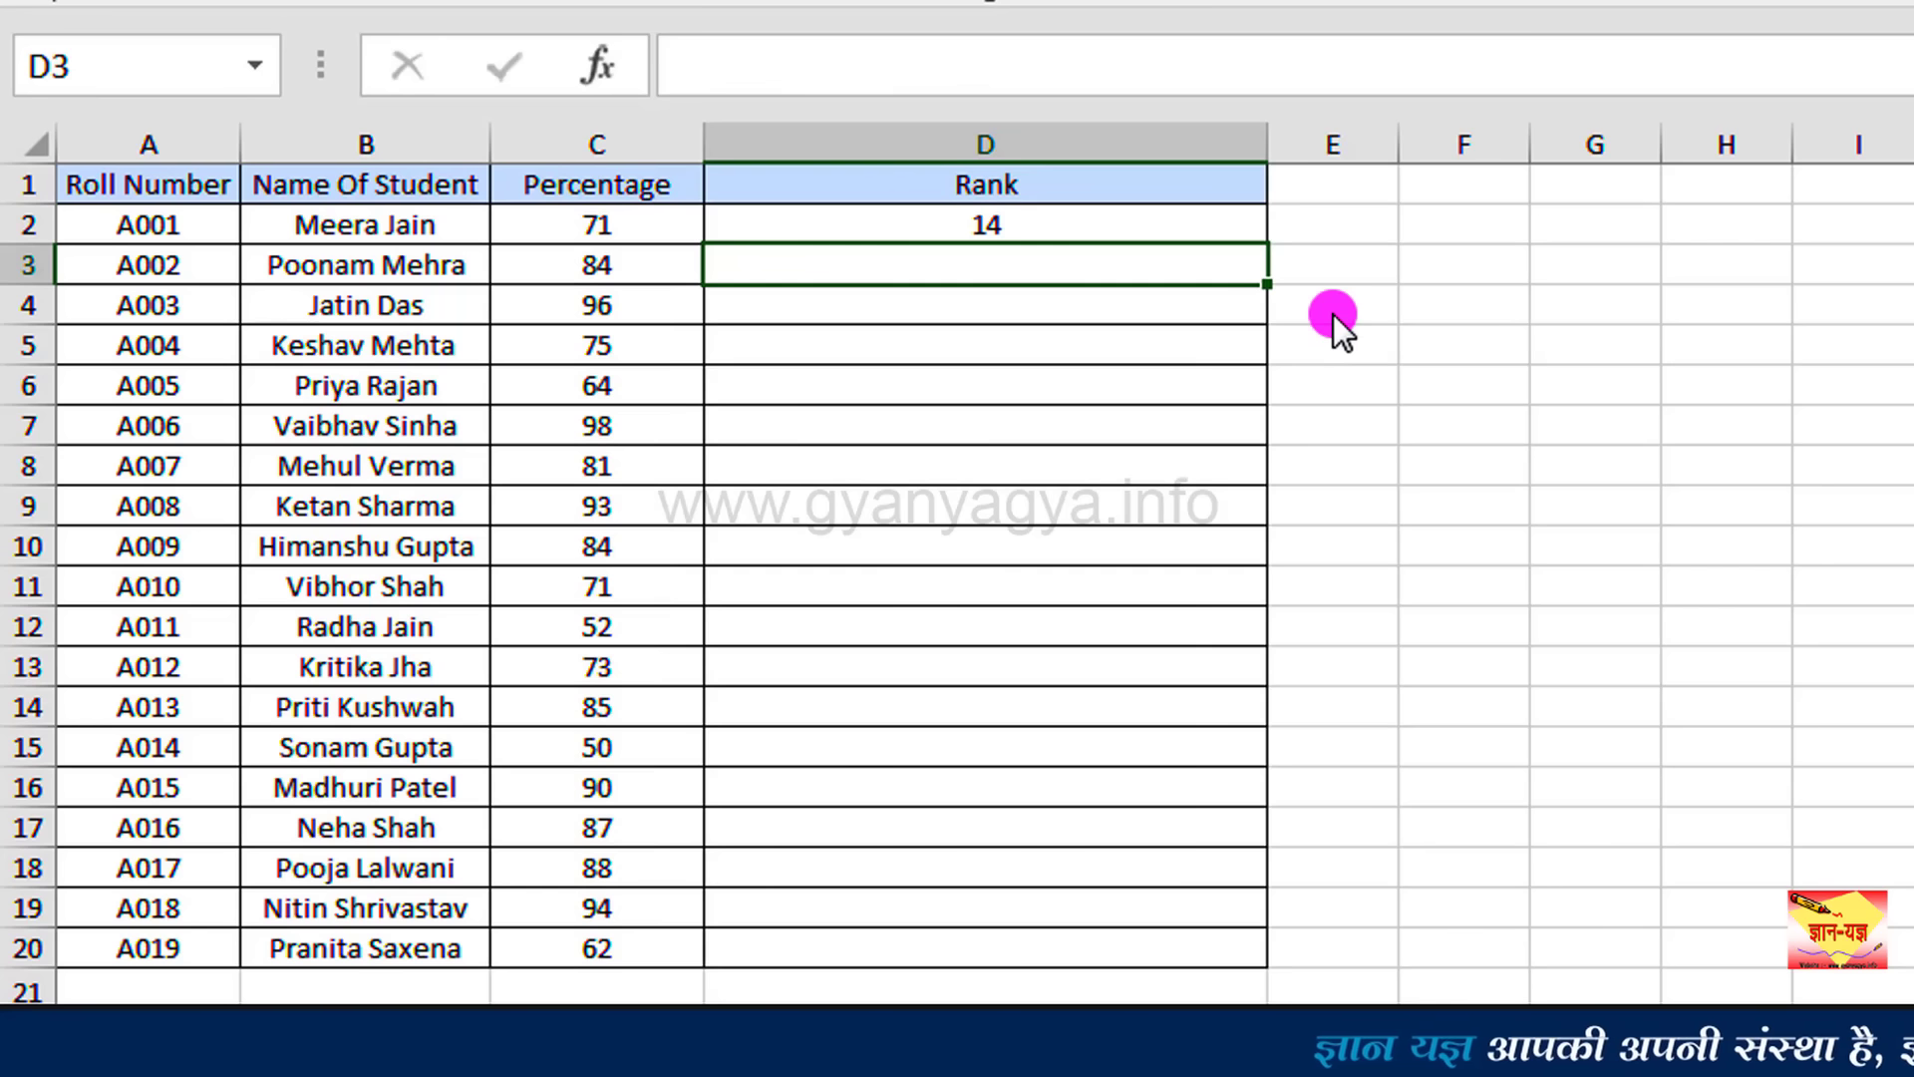
Step: Fill the rank formula from D2 down through D20
click(1153, 223)
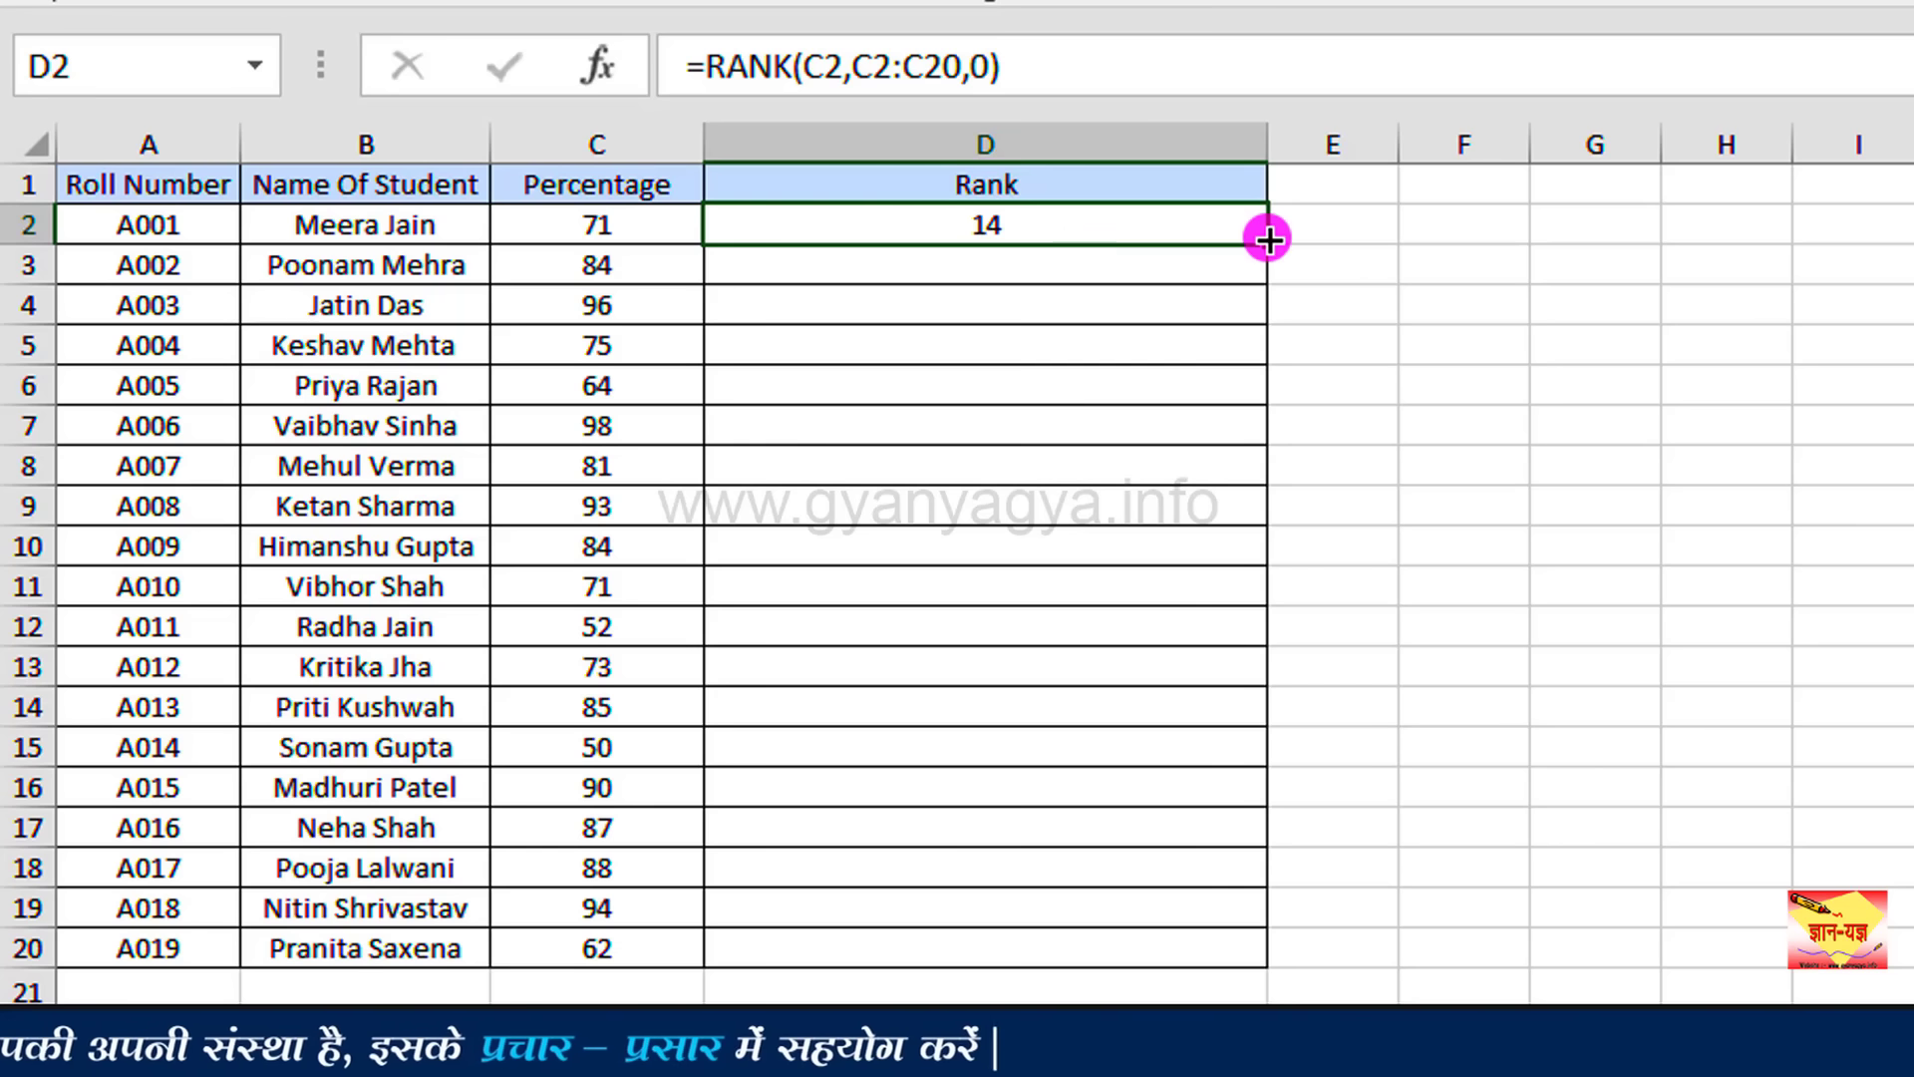
drag(1266, 243, 1219, 970)
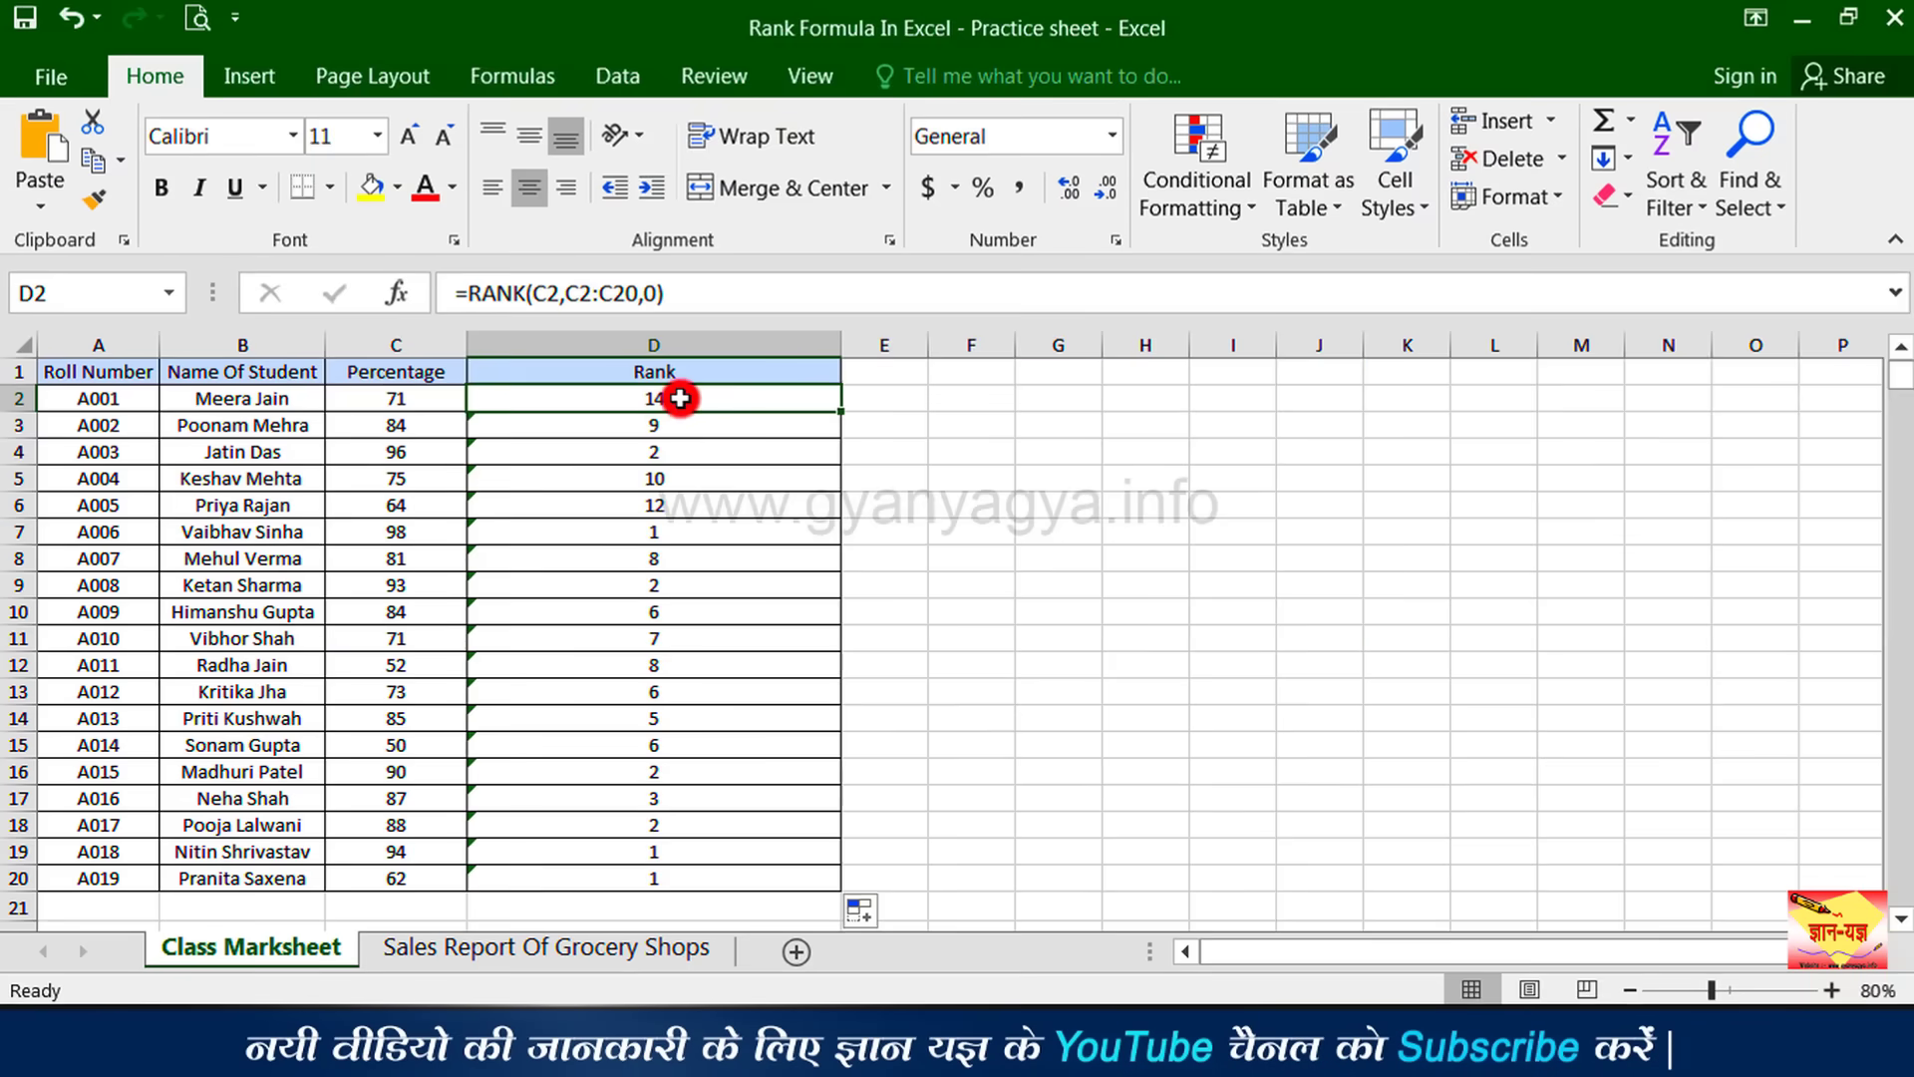
Step: Examine the rank formulas in D2 and D3 and compare the percentage ranges they reference
click(1027, 225)
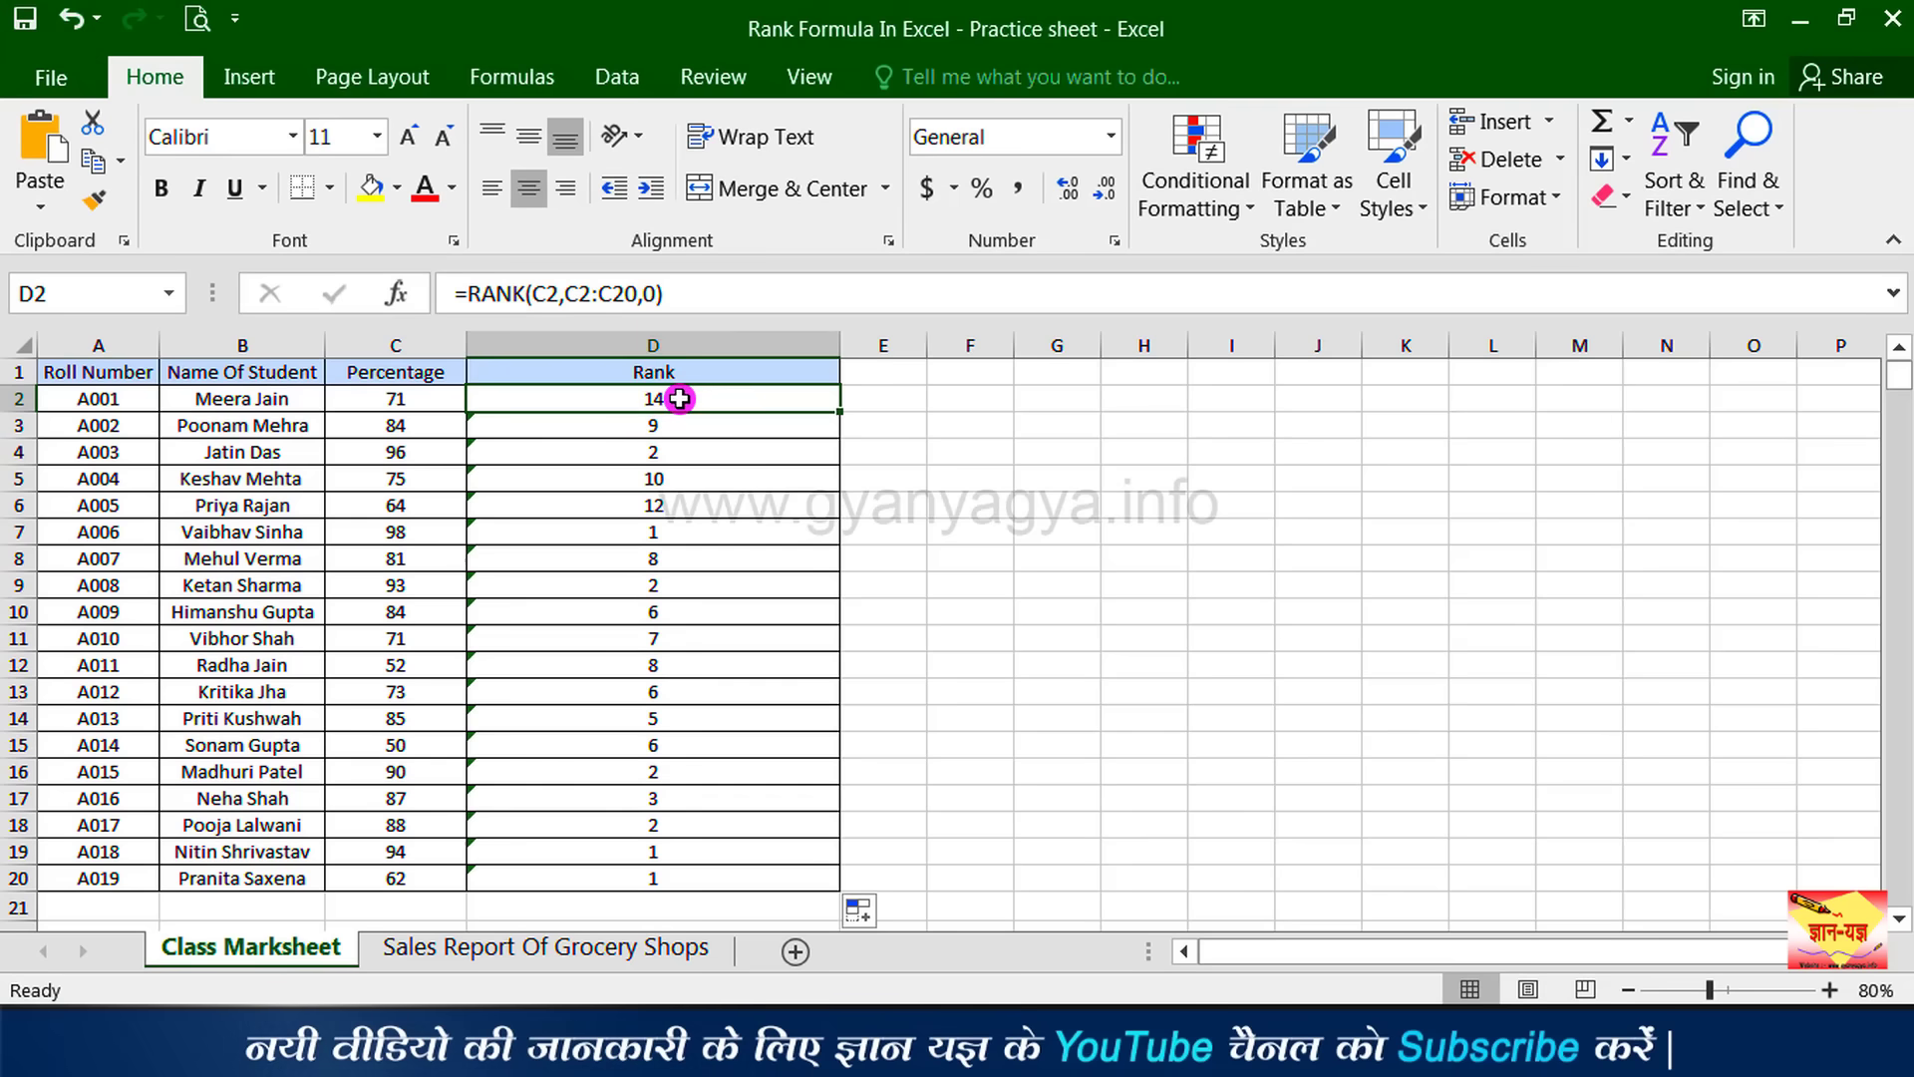
key(F2)
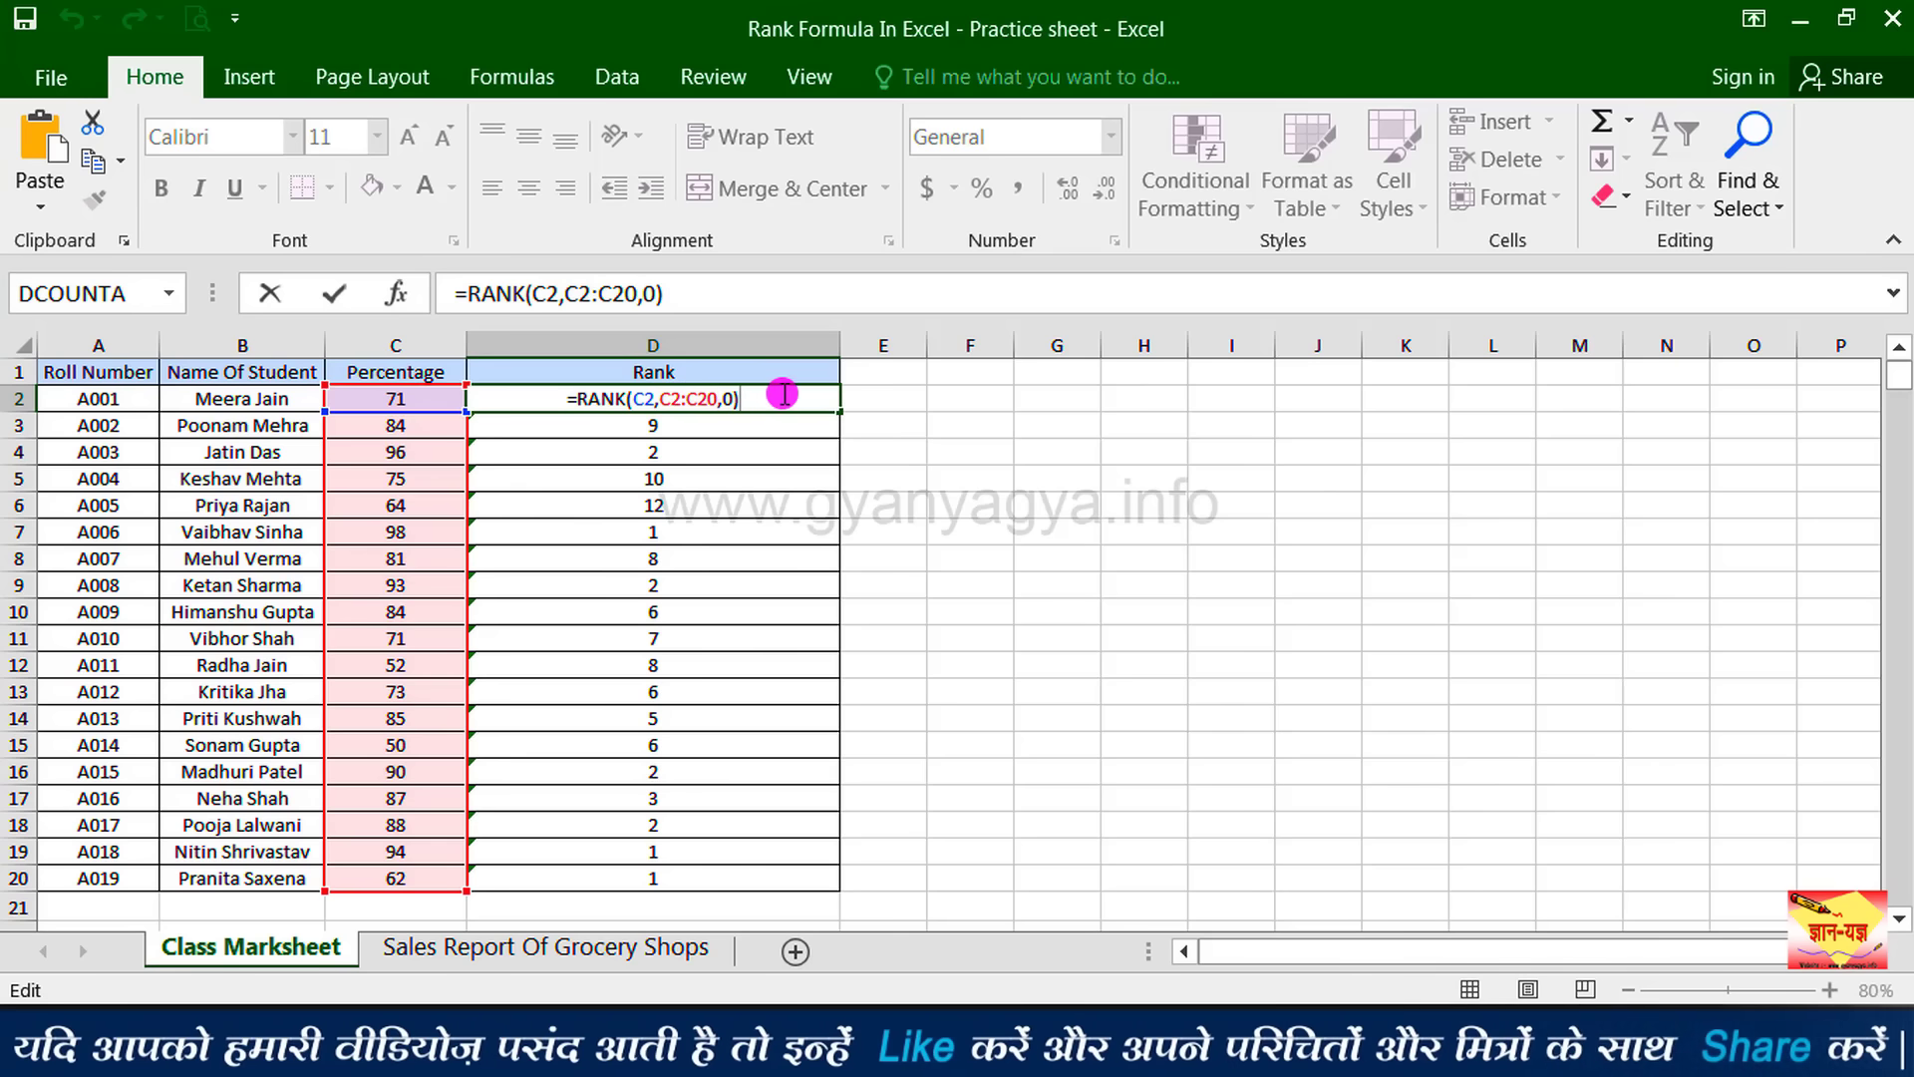
click(768, 428)
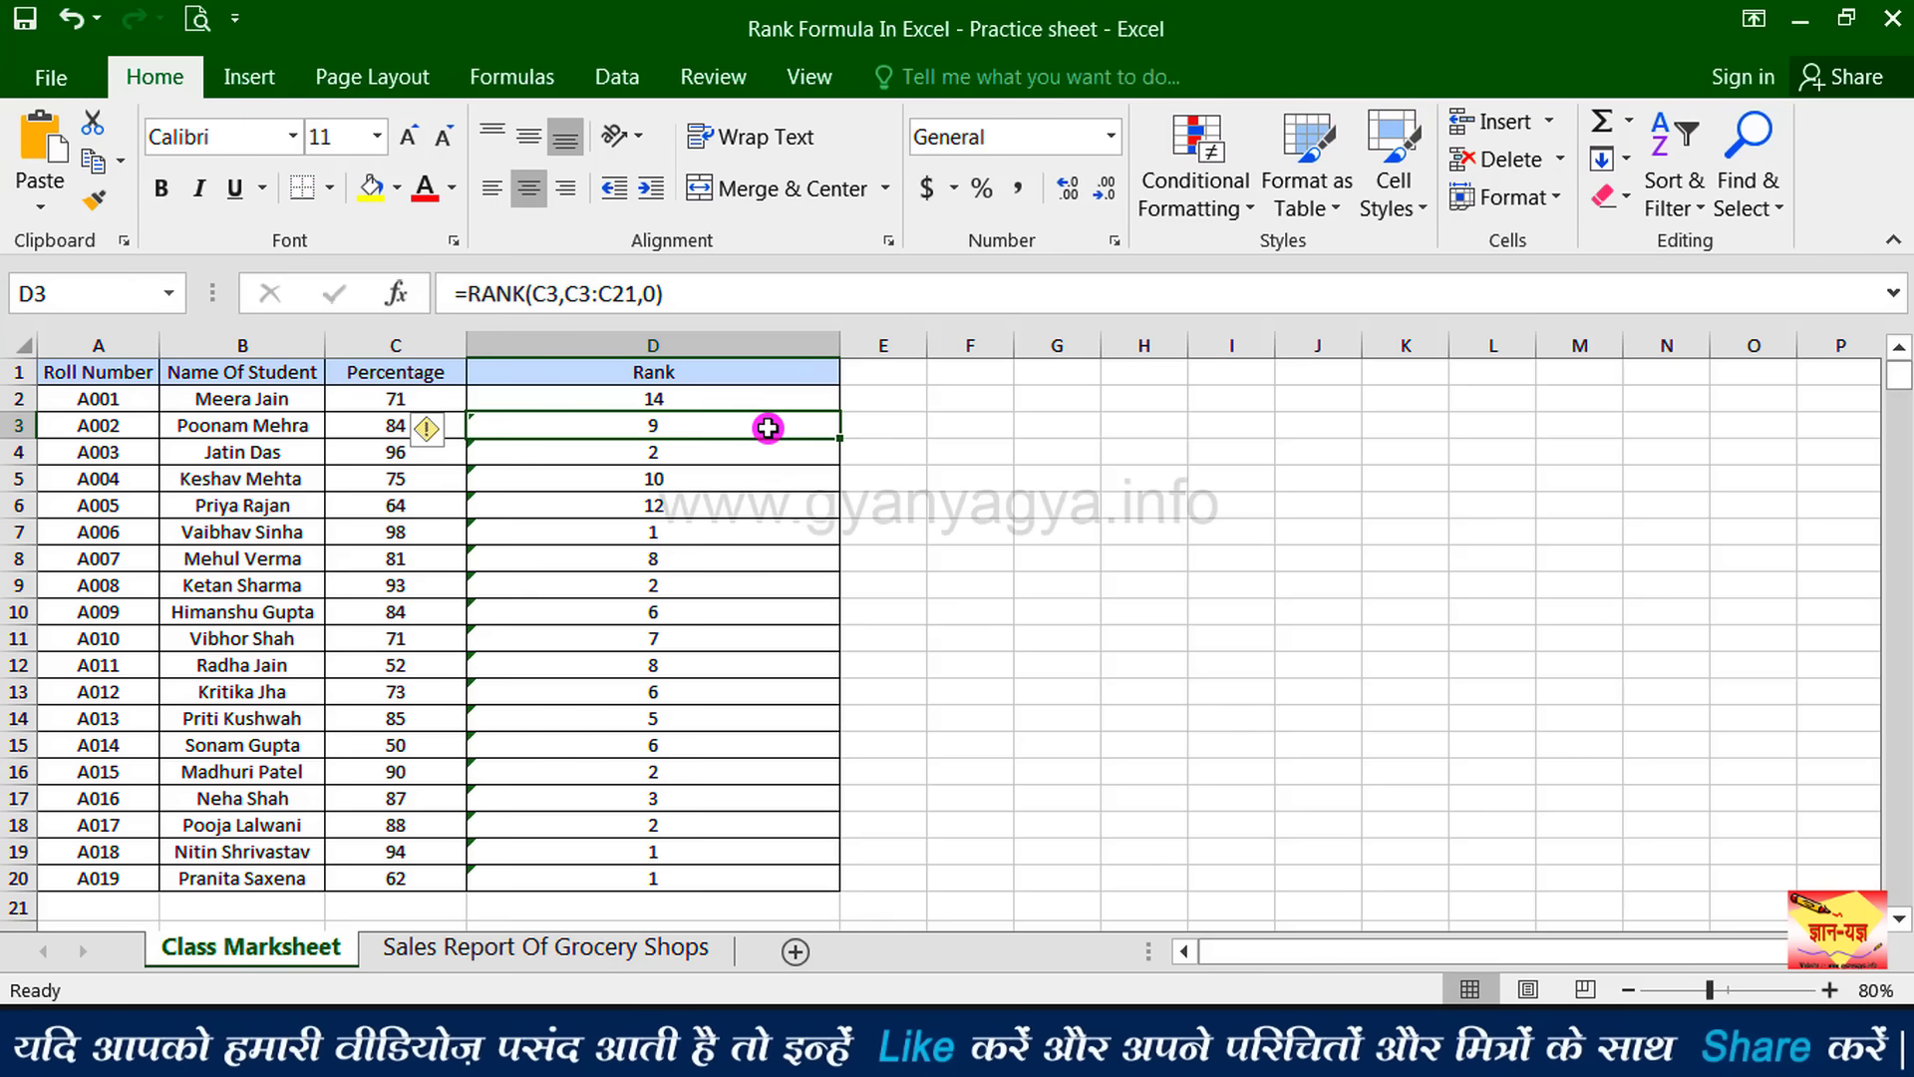
key(F2)
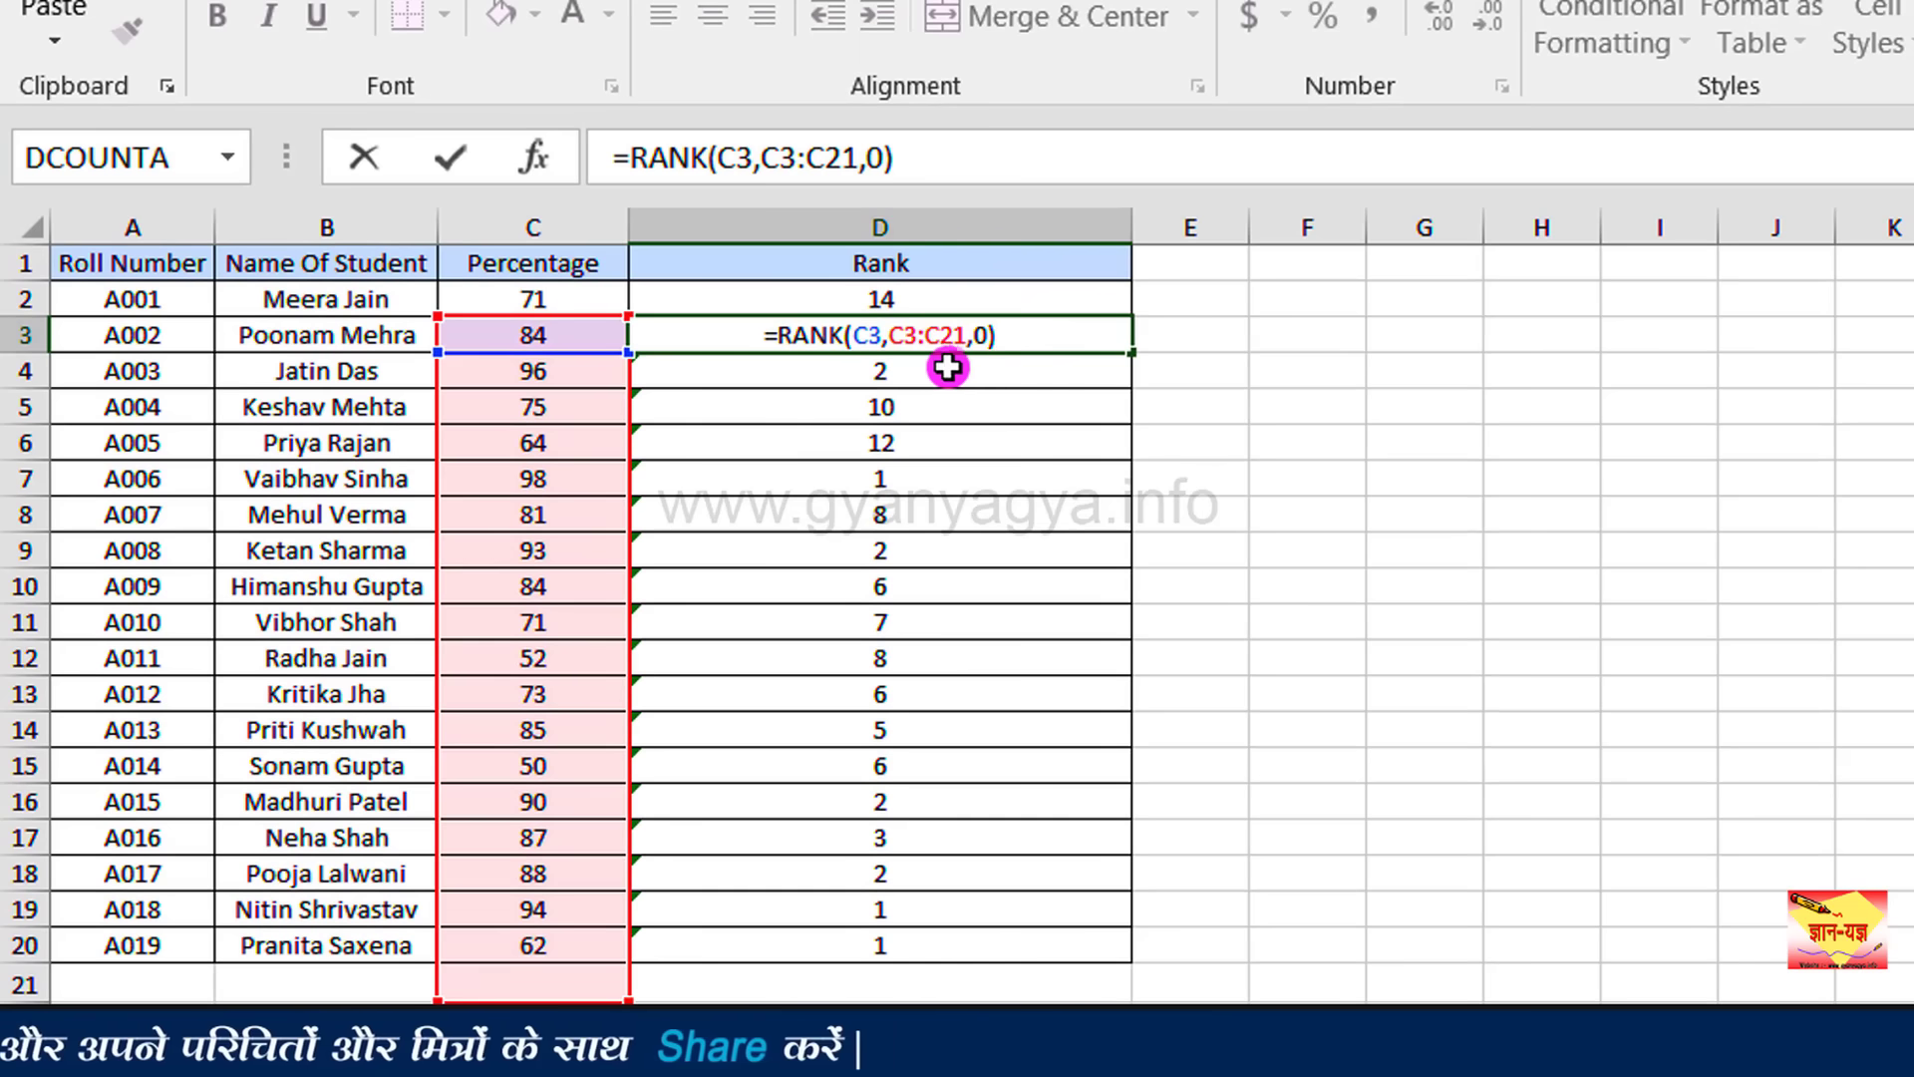
drag(887, 335, 971, 336)
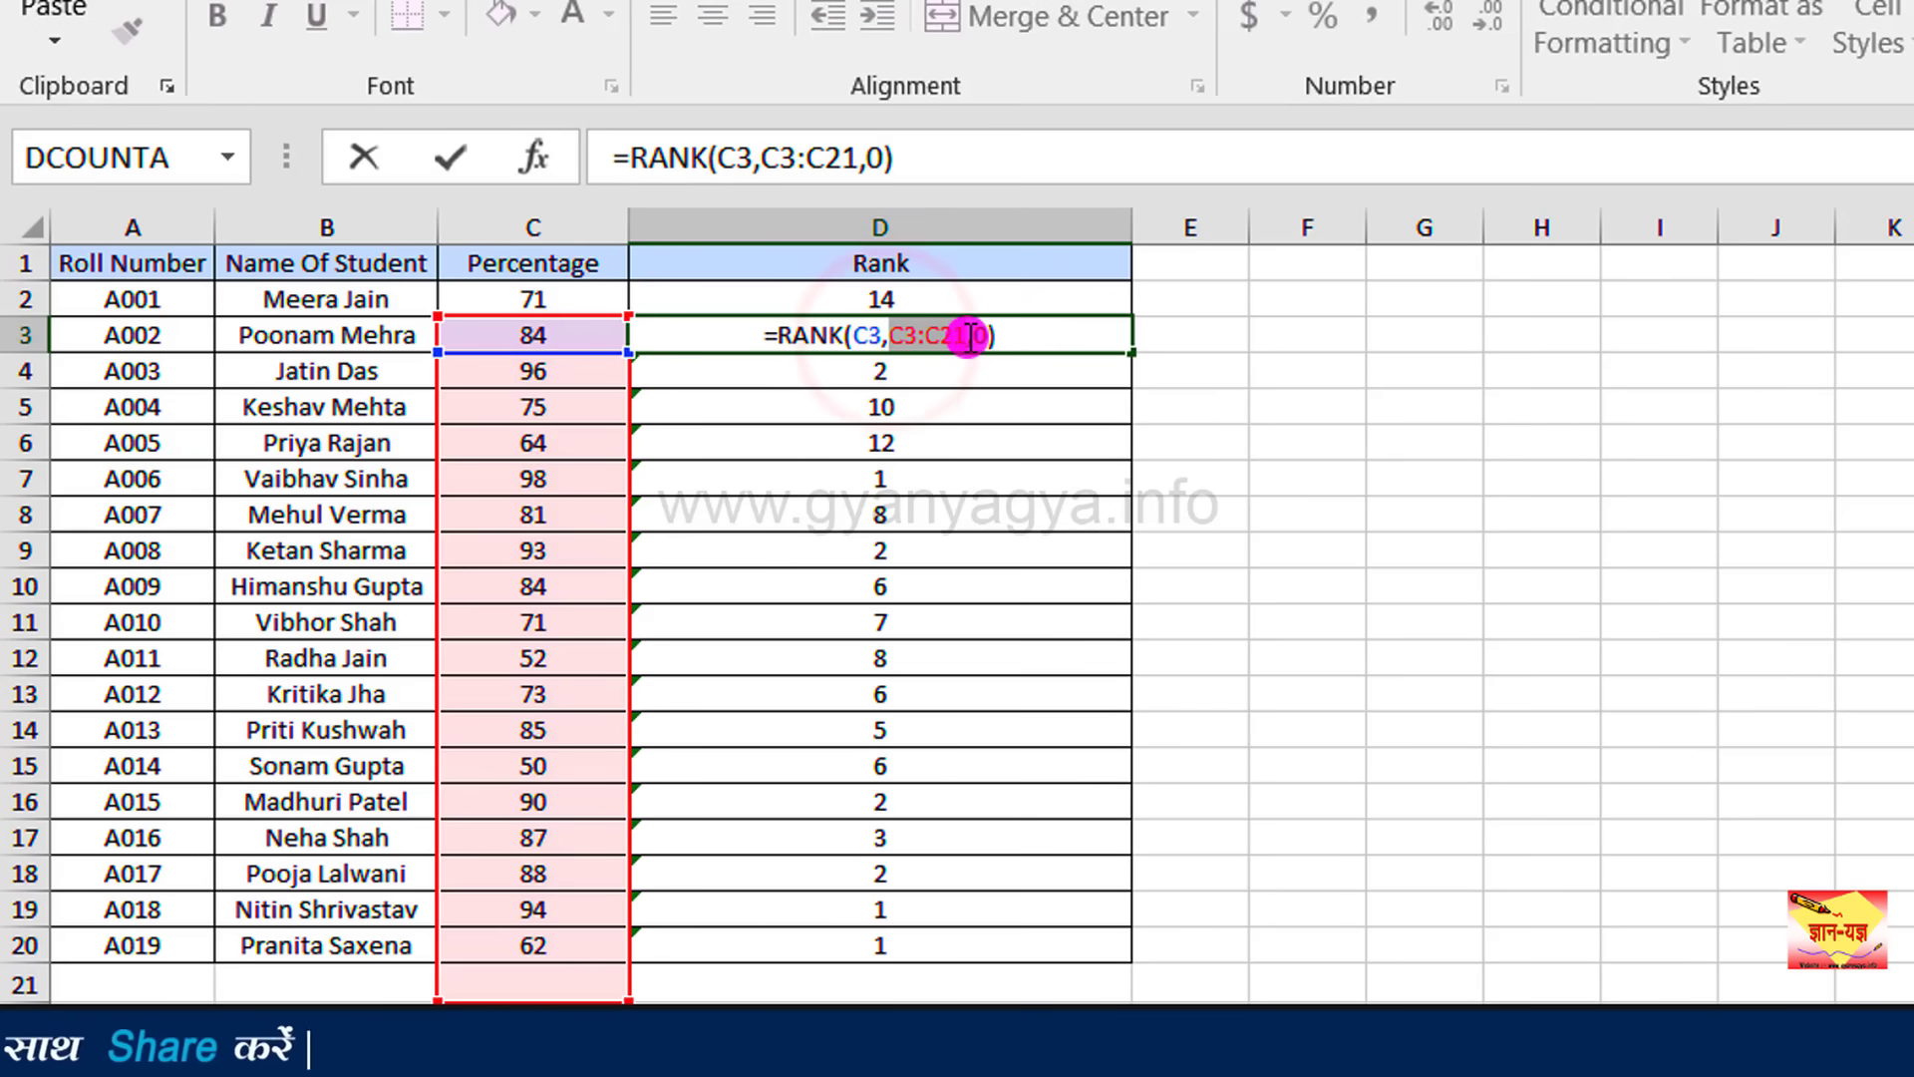
click(1036, 337)
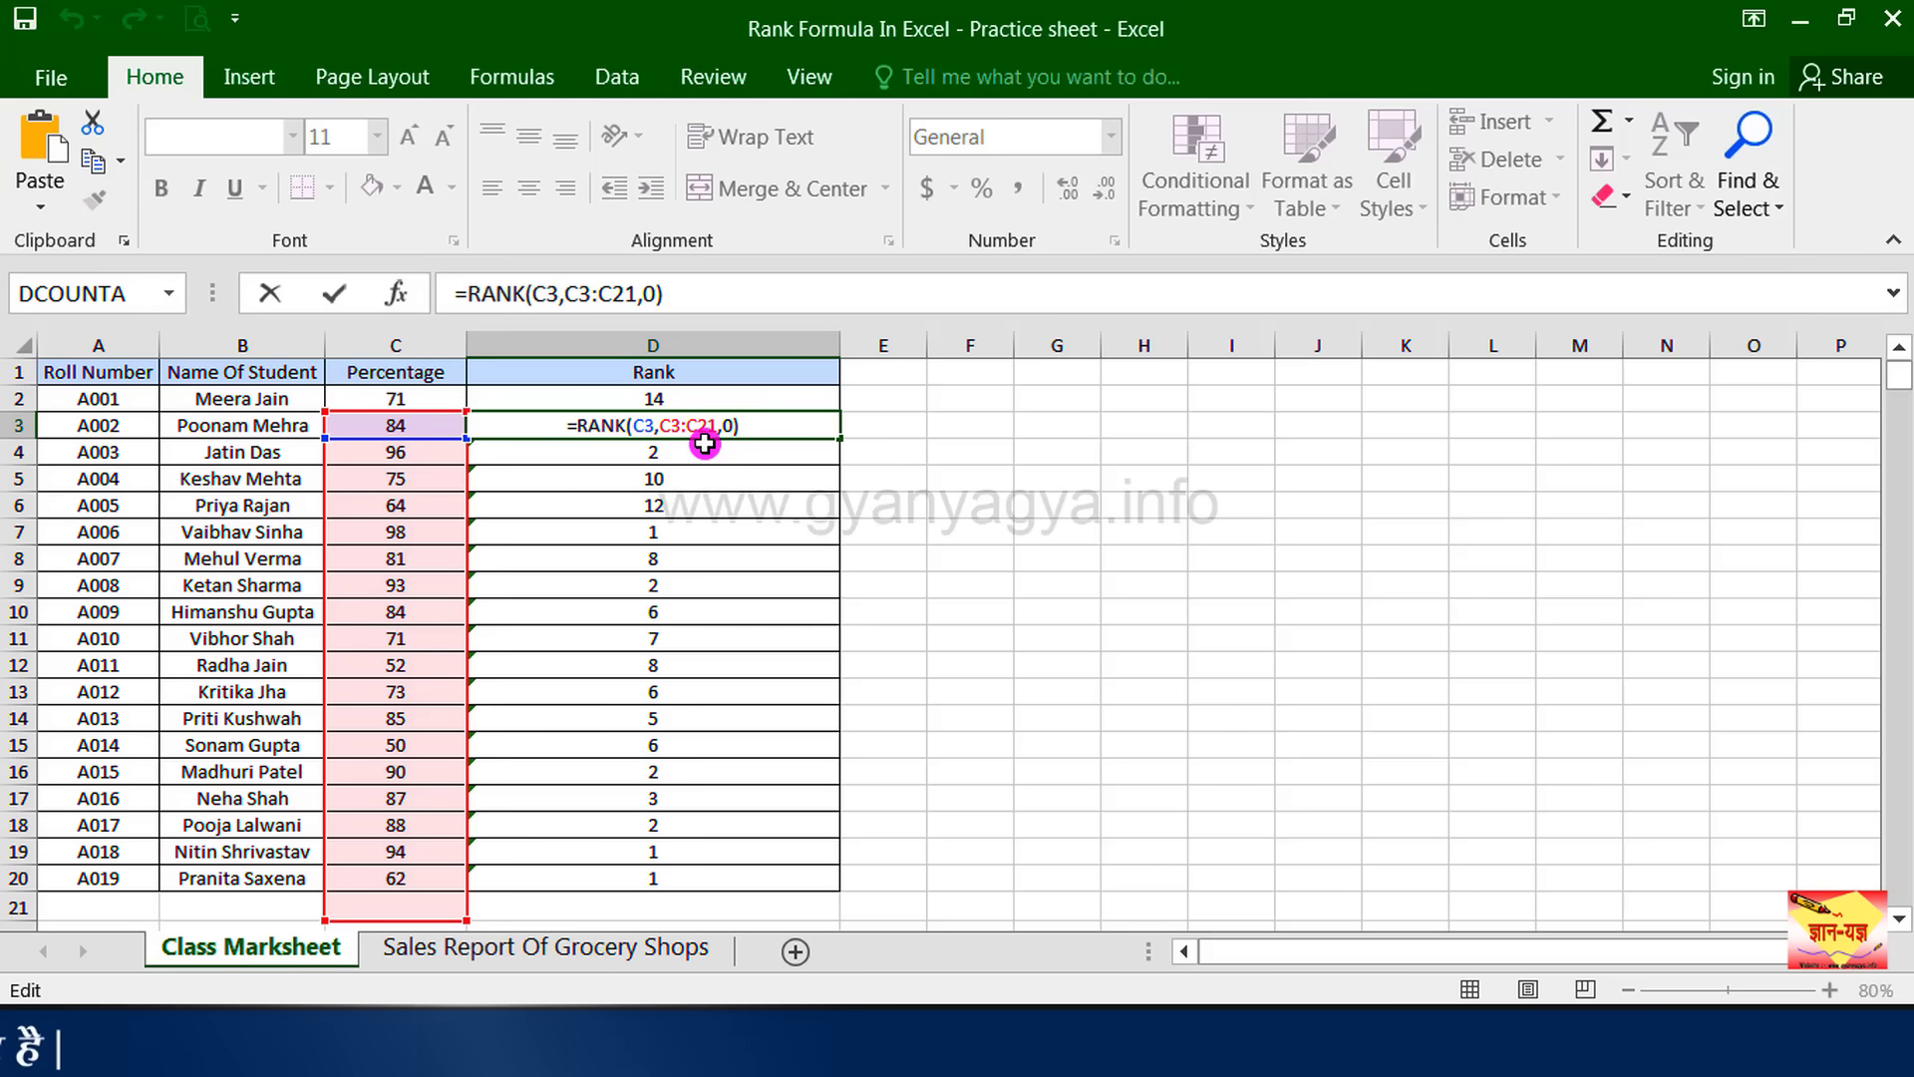
Step: Make the range in D2's rank formula absolute as $C$2:$C$20 and refill the formula down through D20
click(793, 397)
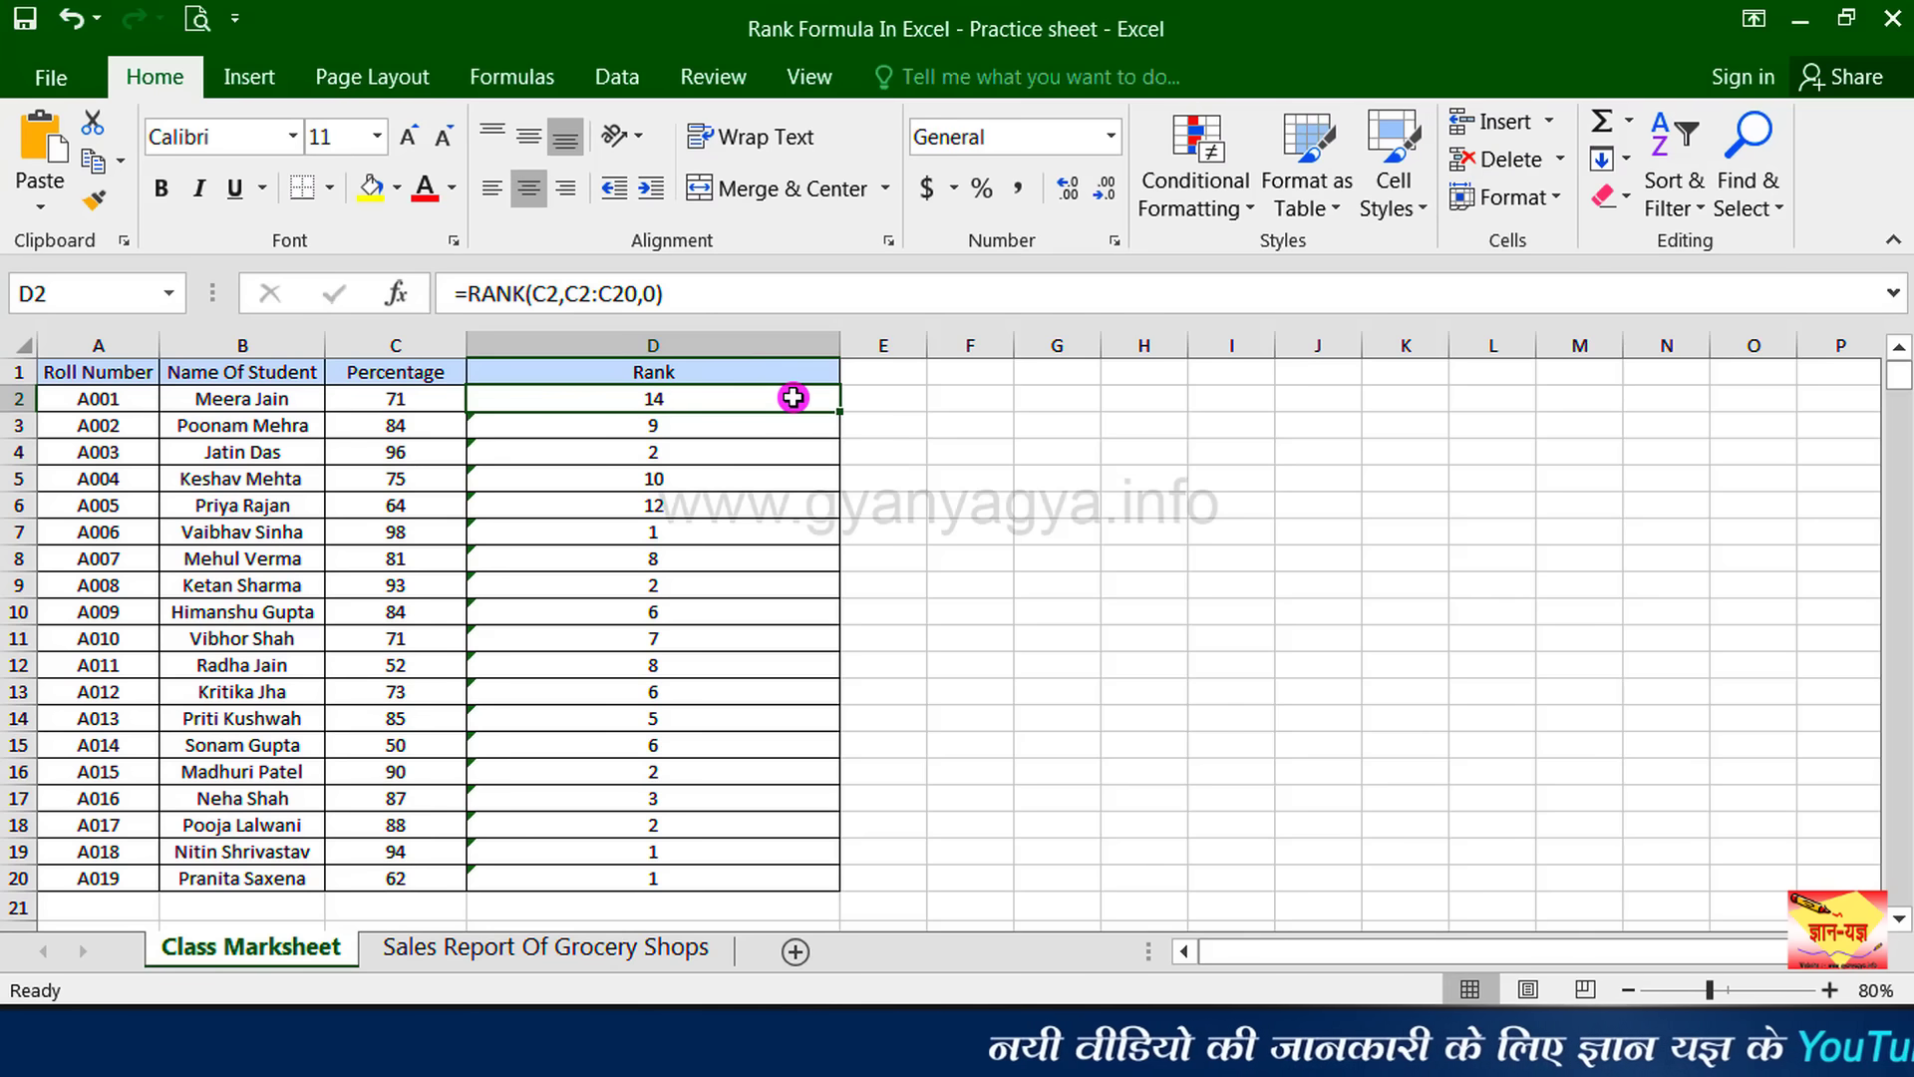
key(F2)
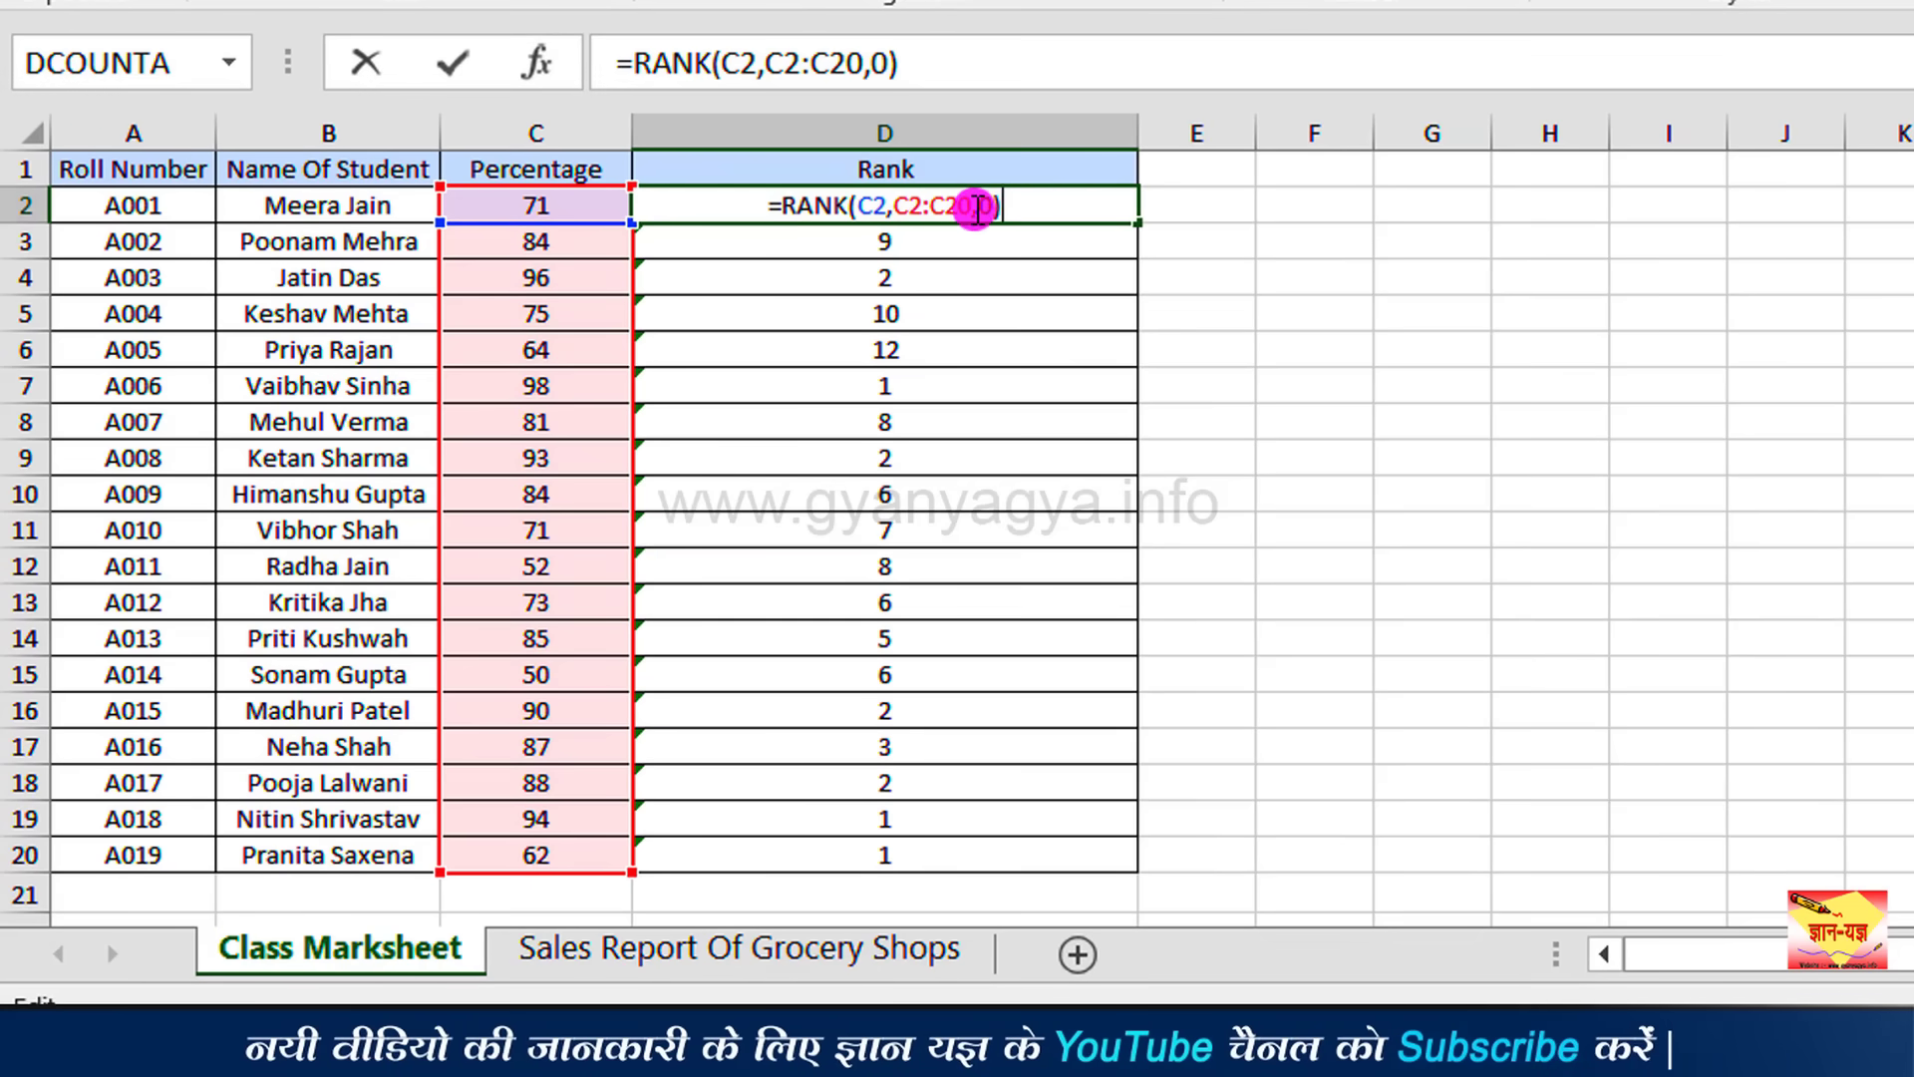
drag(972, 208, 894, 211)
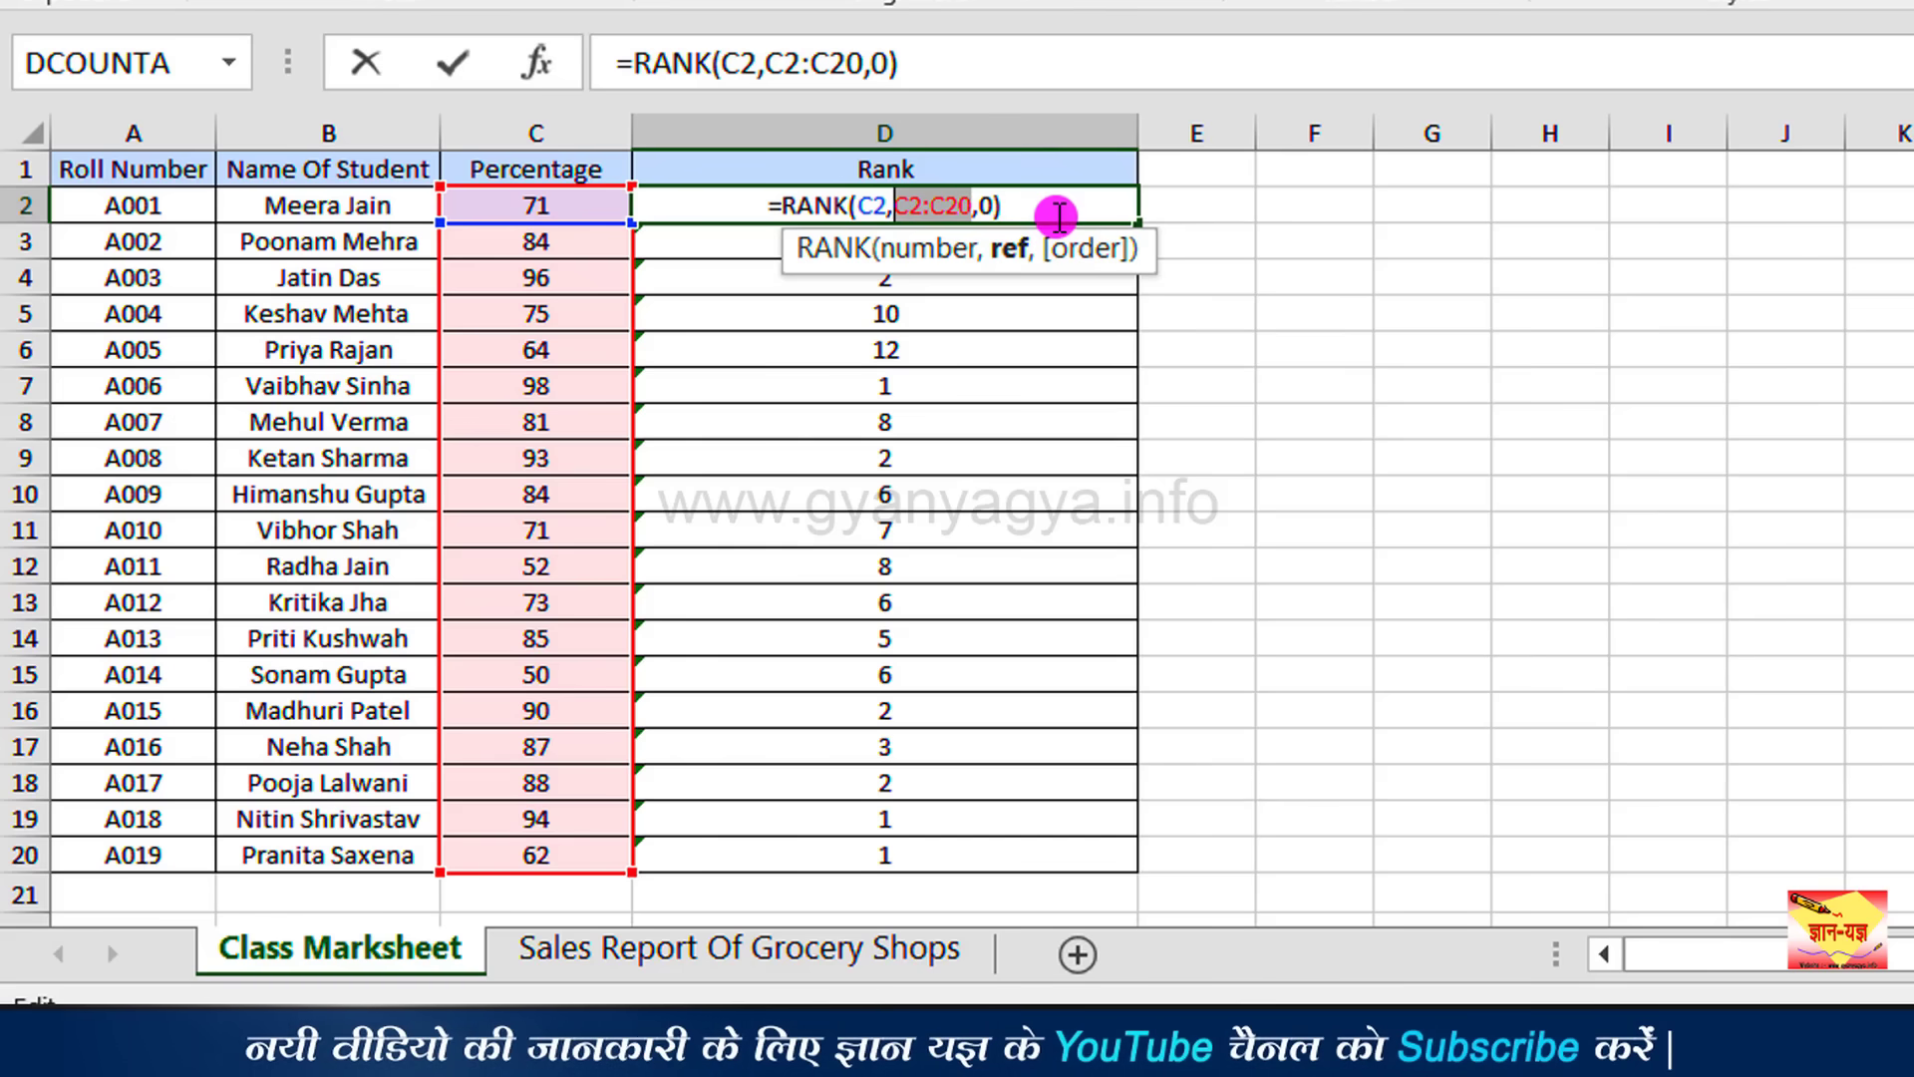
key(F4)
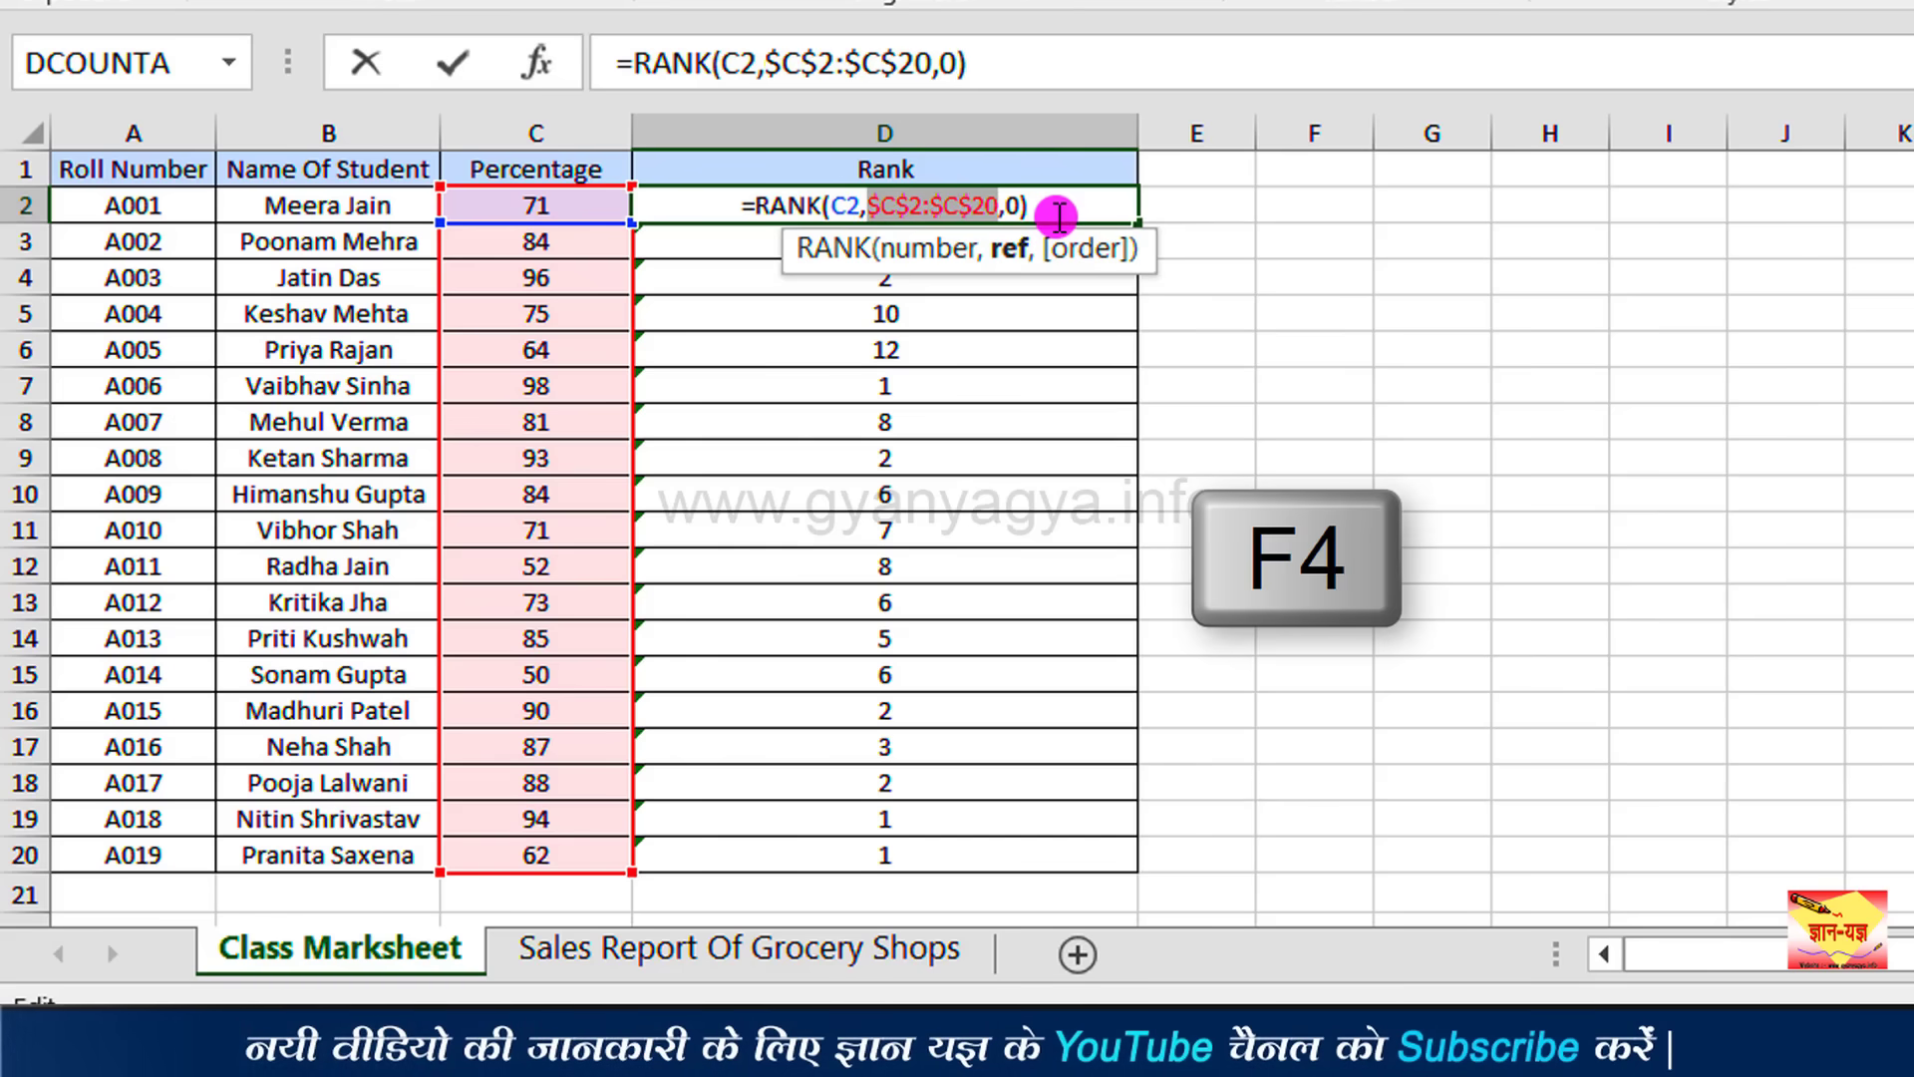
click(937, 205)
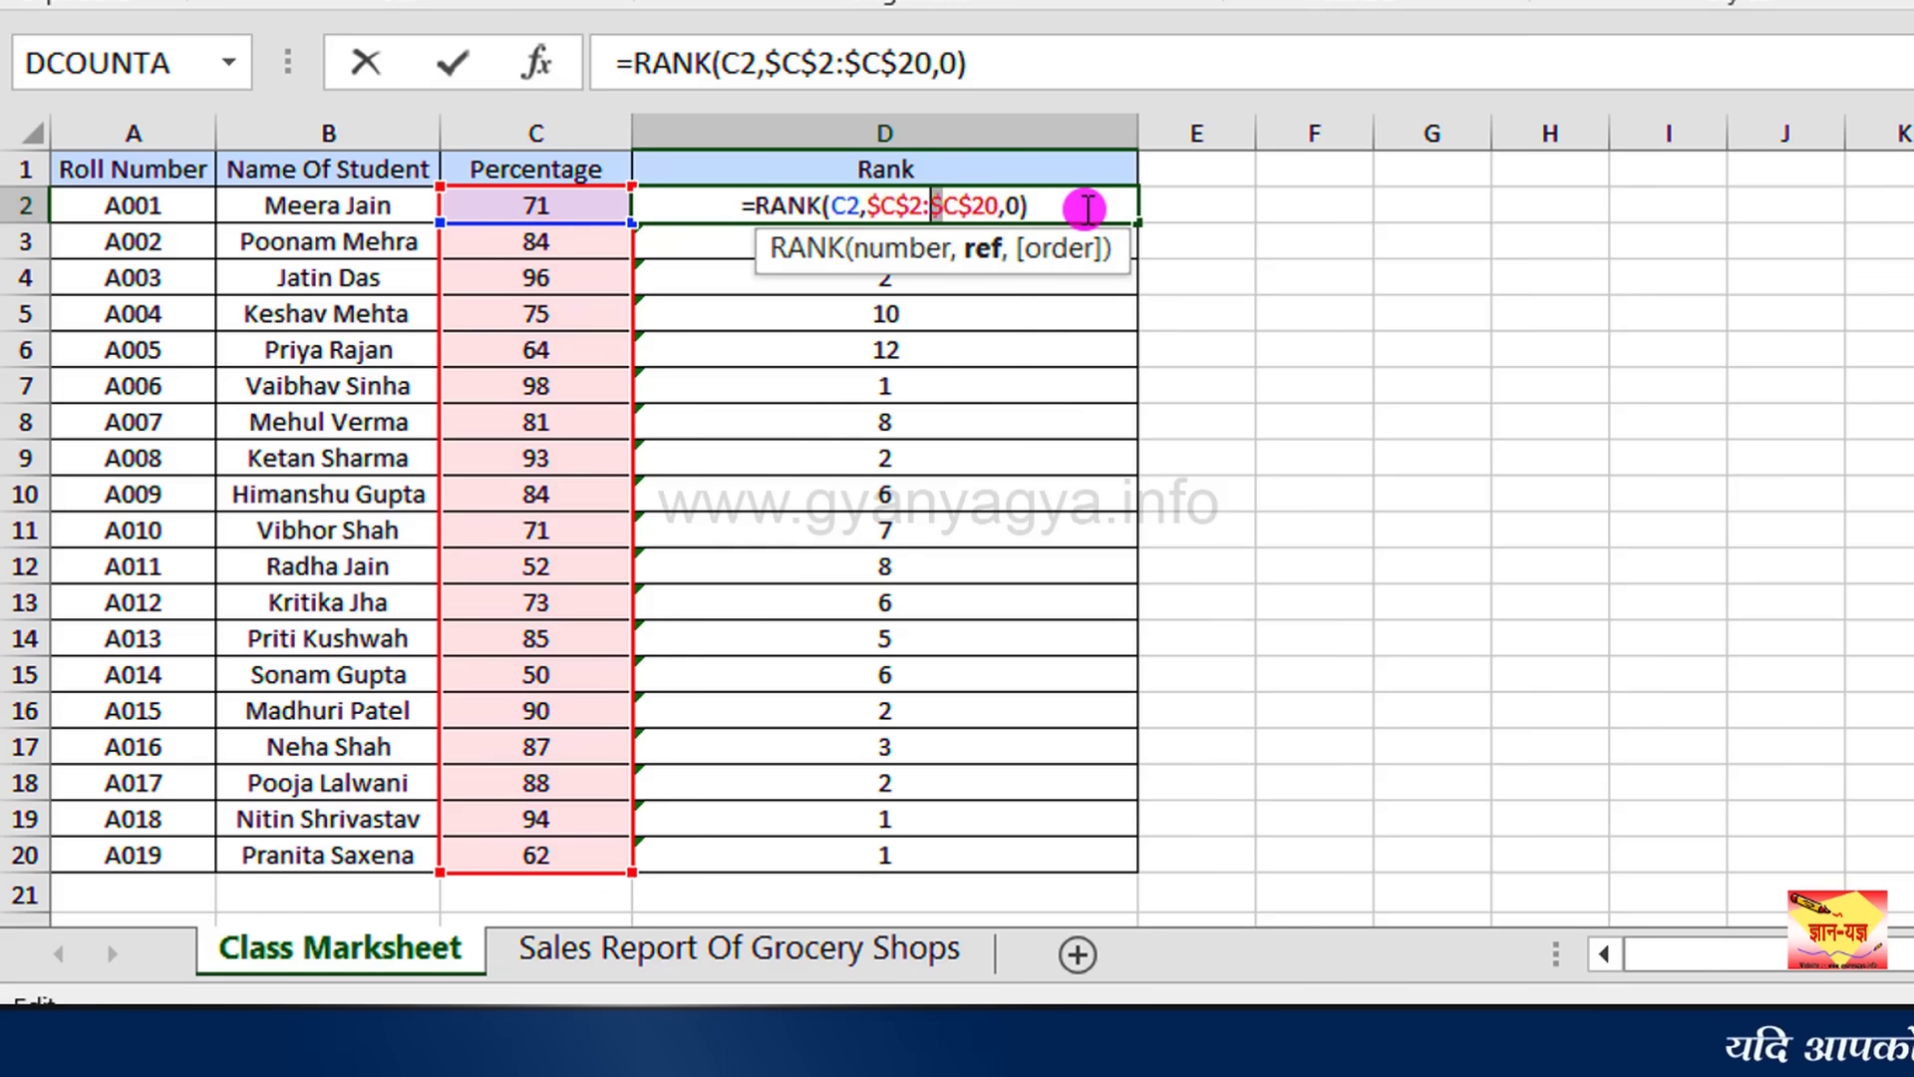
key(Return)
click(1082, 207)
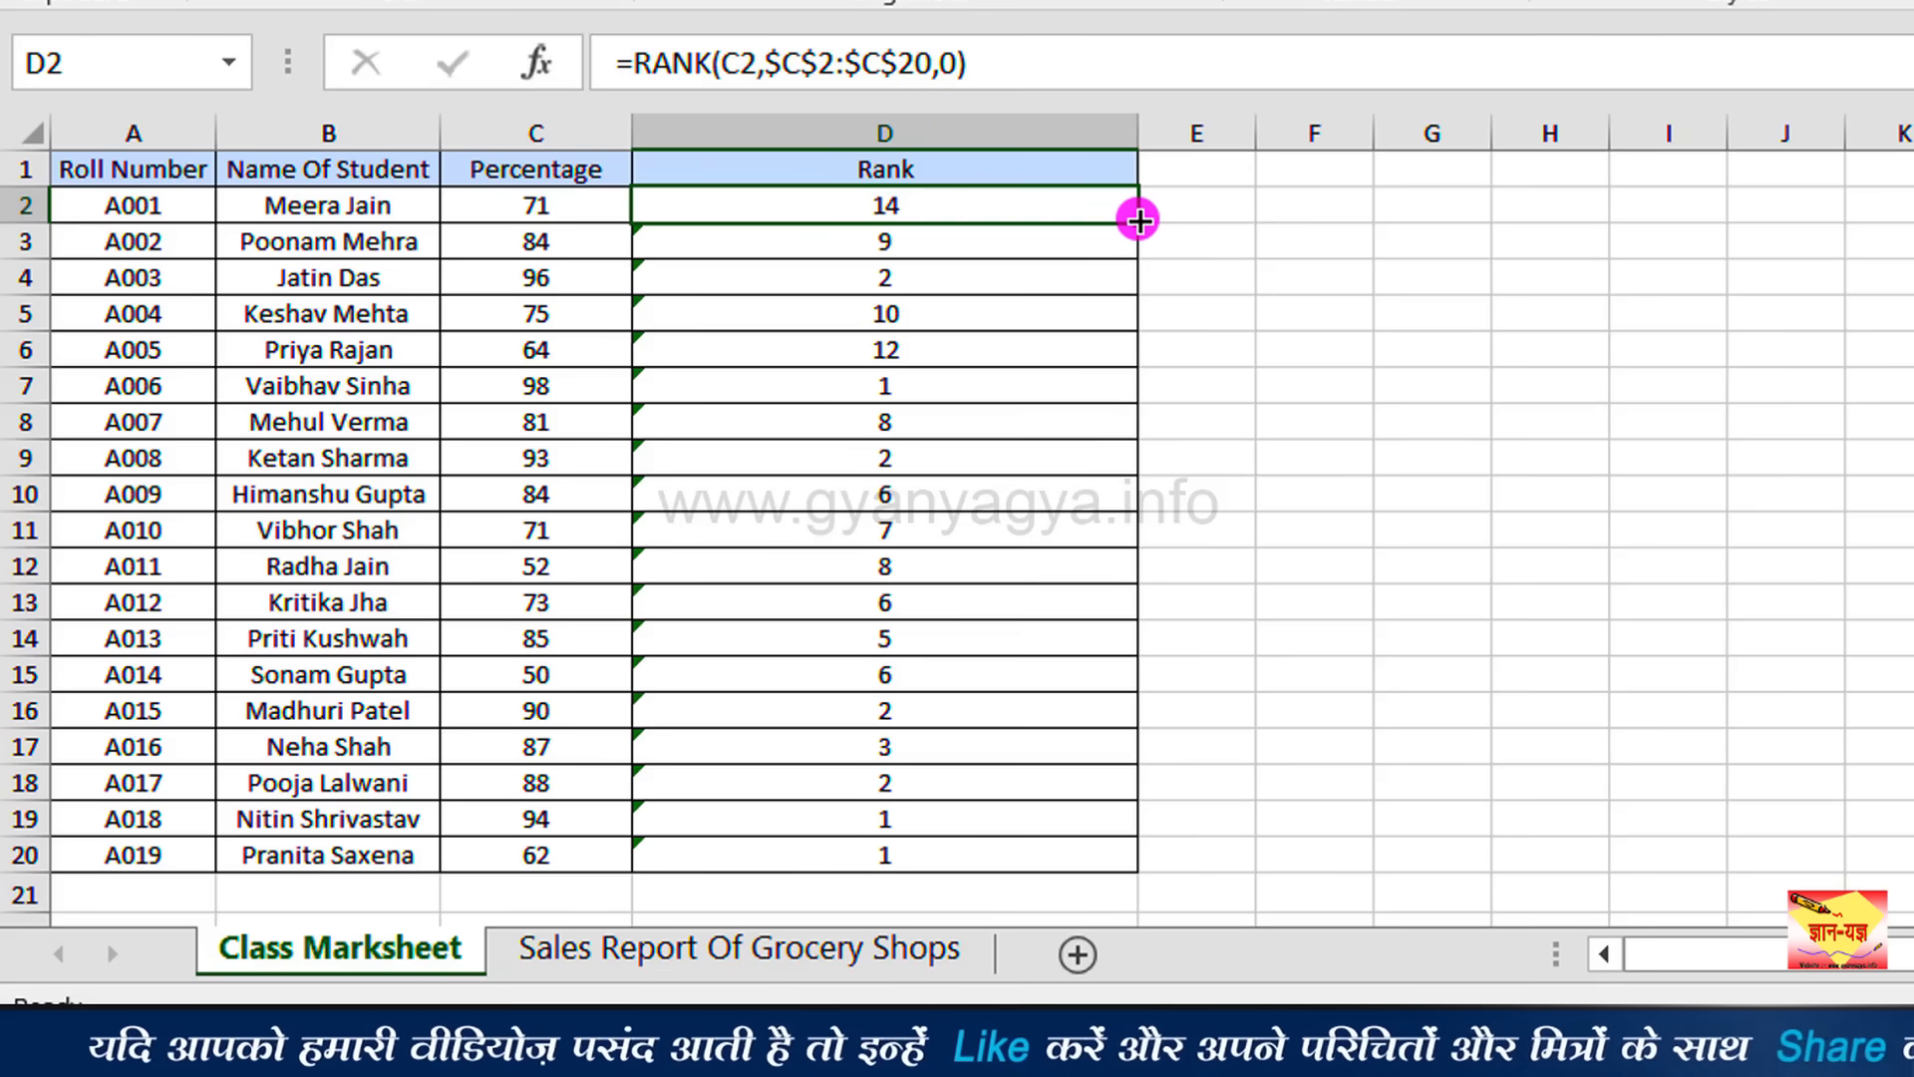
drag(1140, 231, 1111, 862)
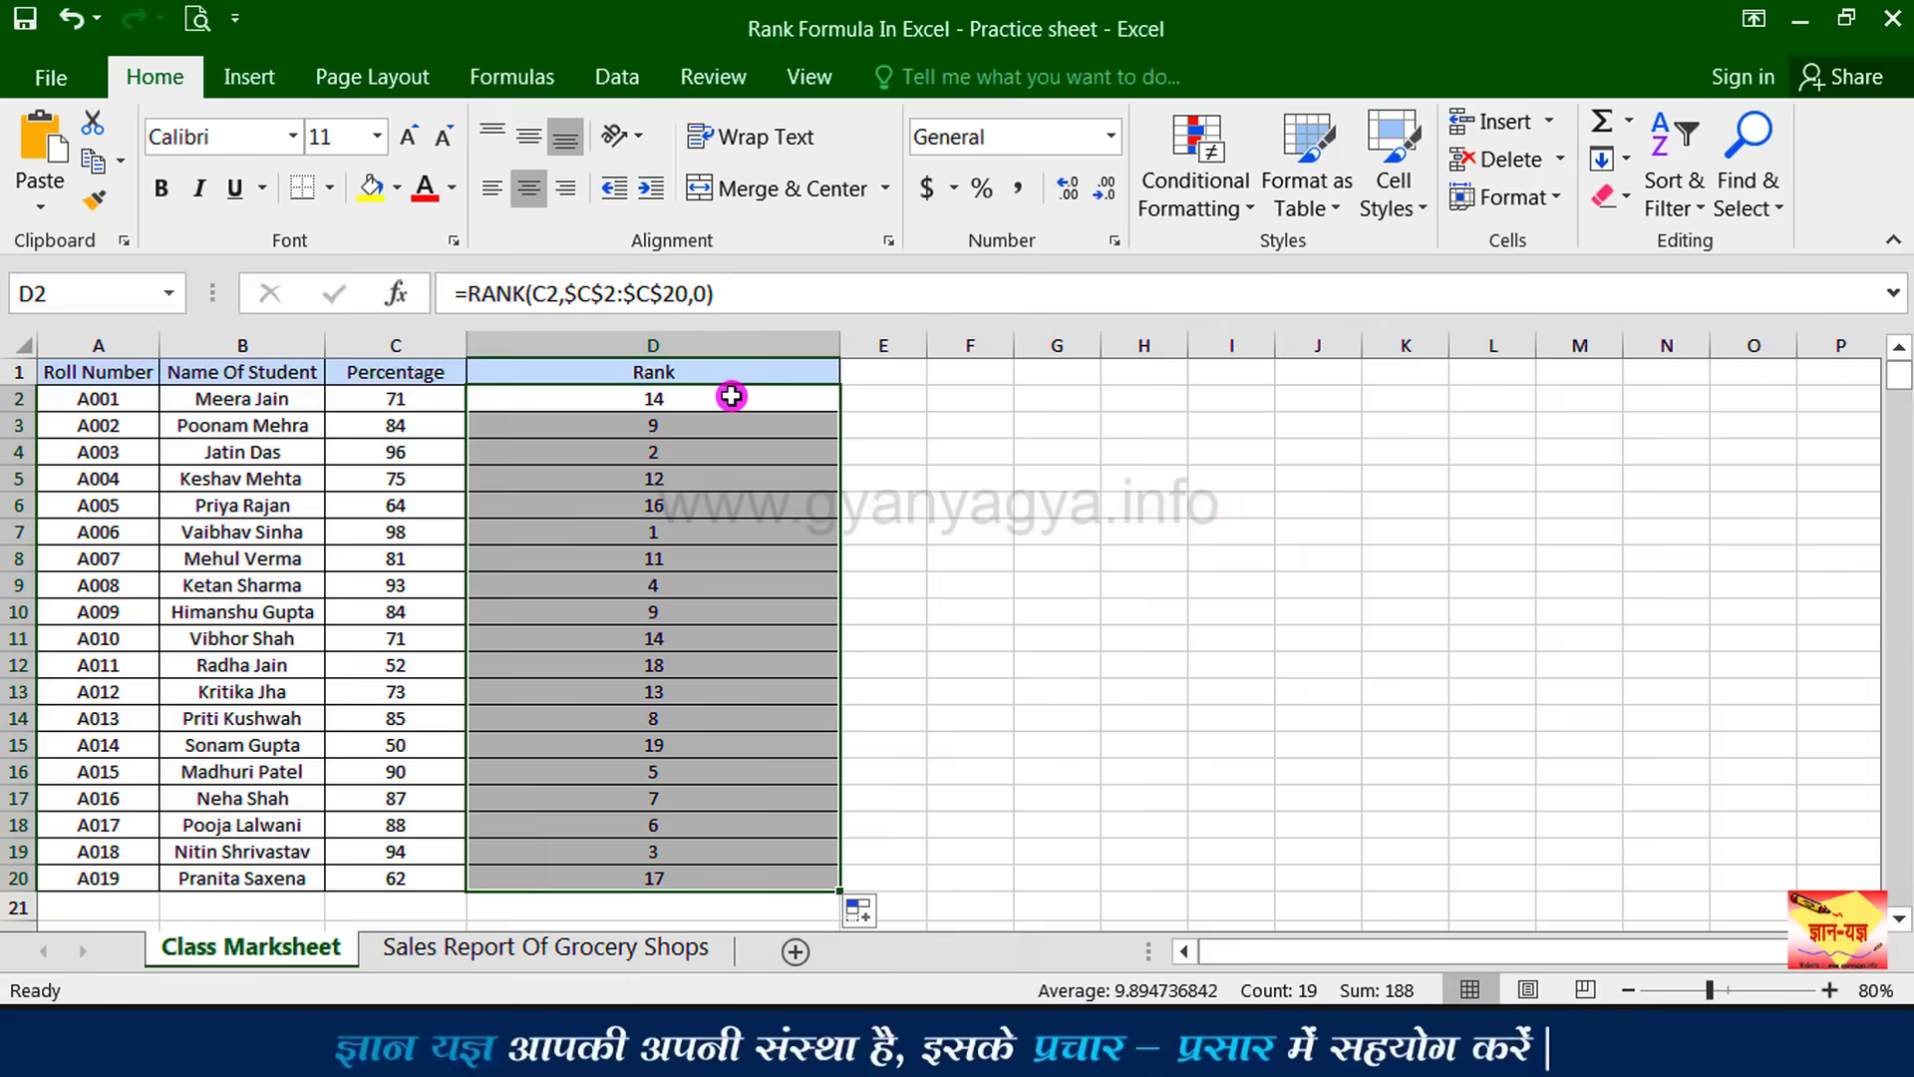
Step: Sort the Rank column D2:D20 from smallest to largest, expanding the selection to the adjacent student data
click(990, 206)
drag(731, 396, 750, 825)
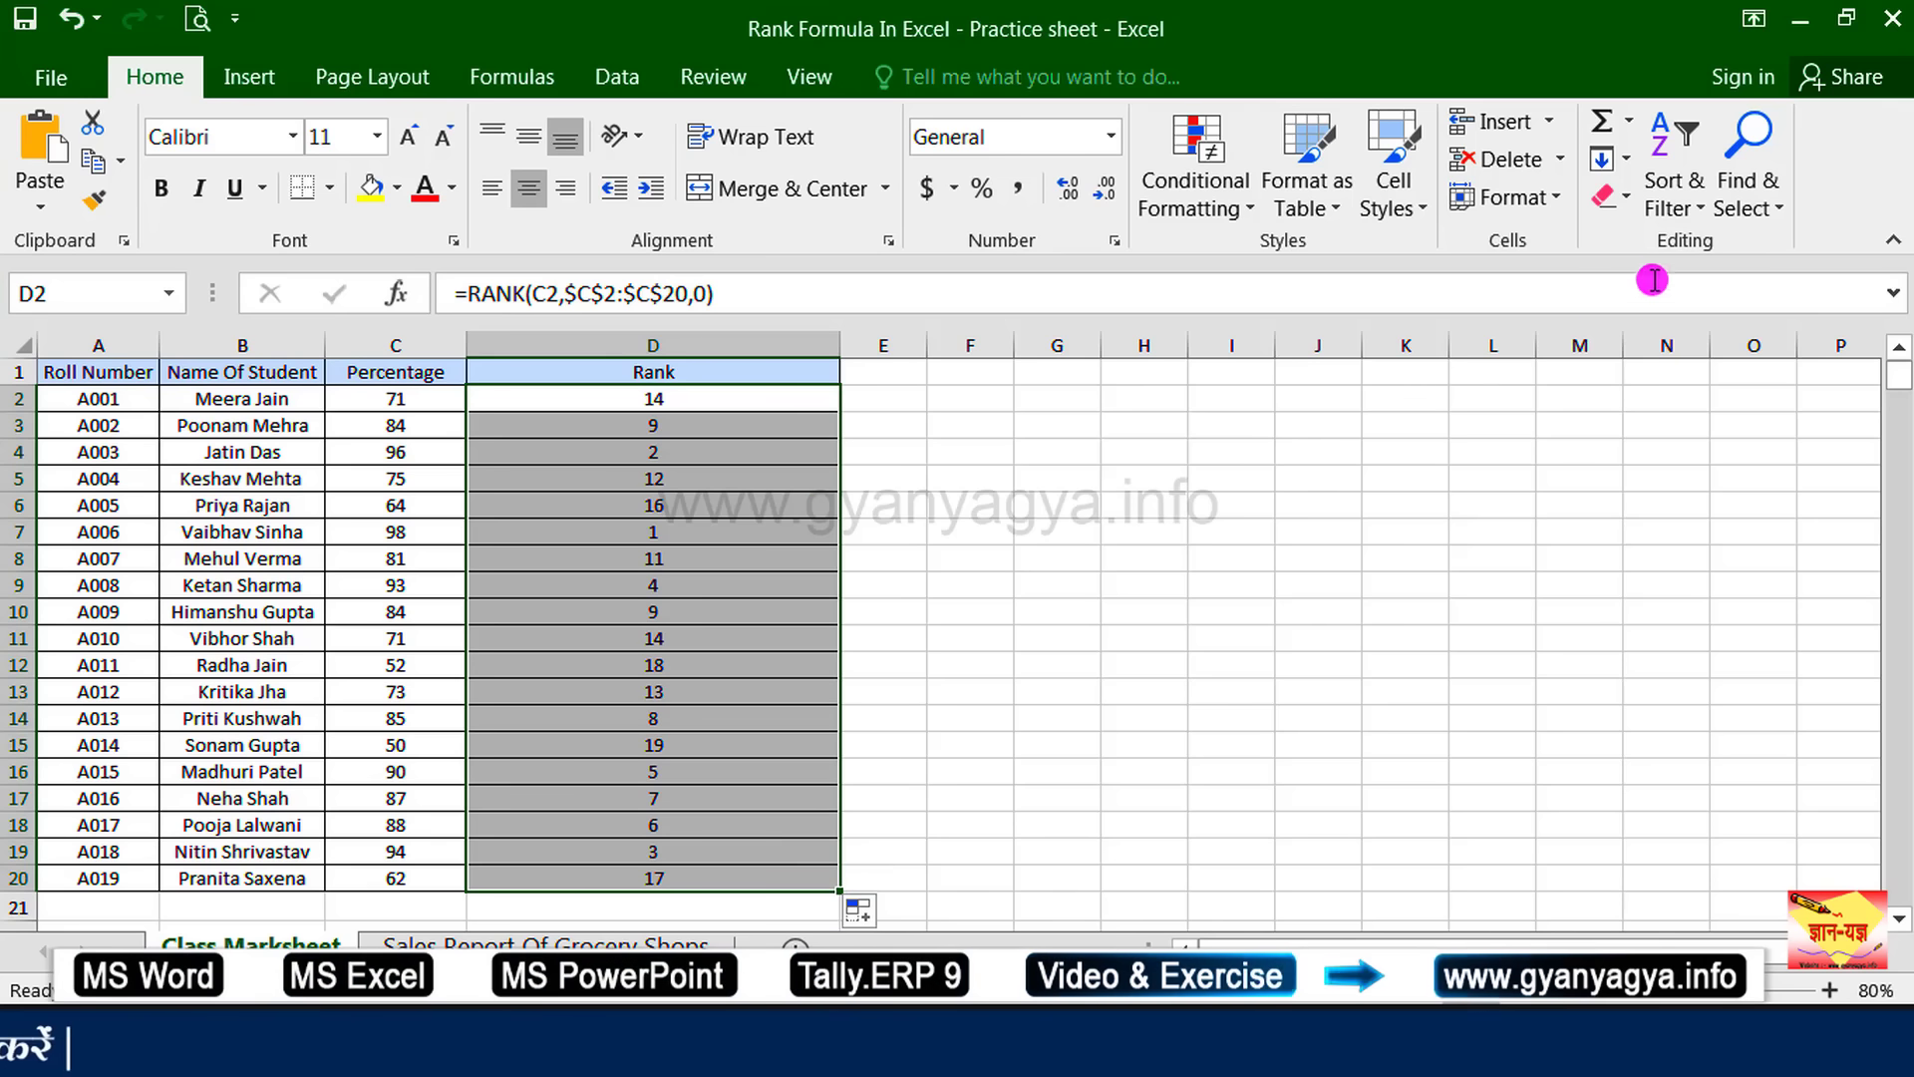
click(1688, 192)
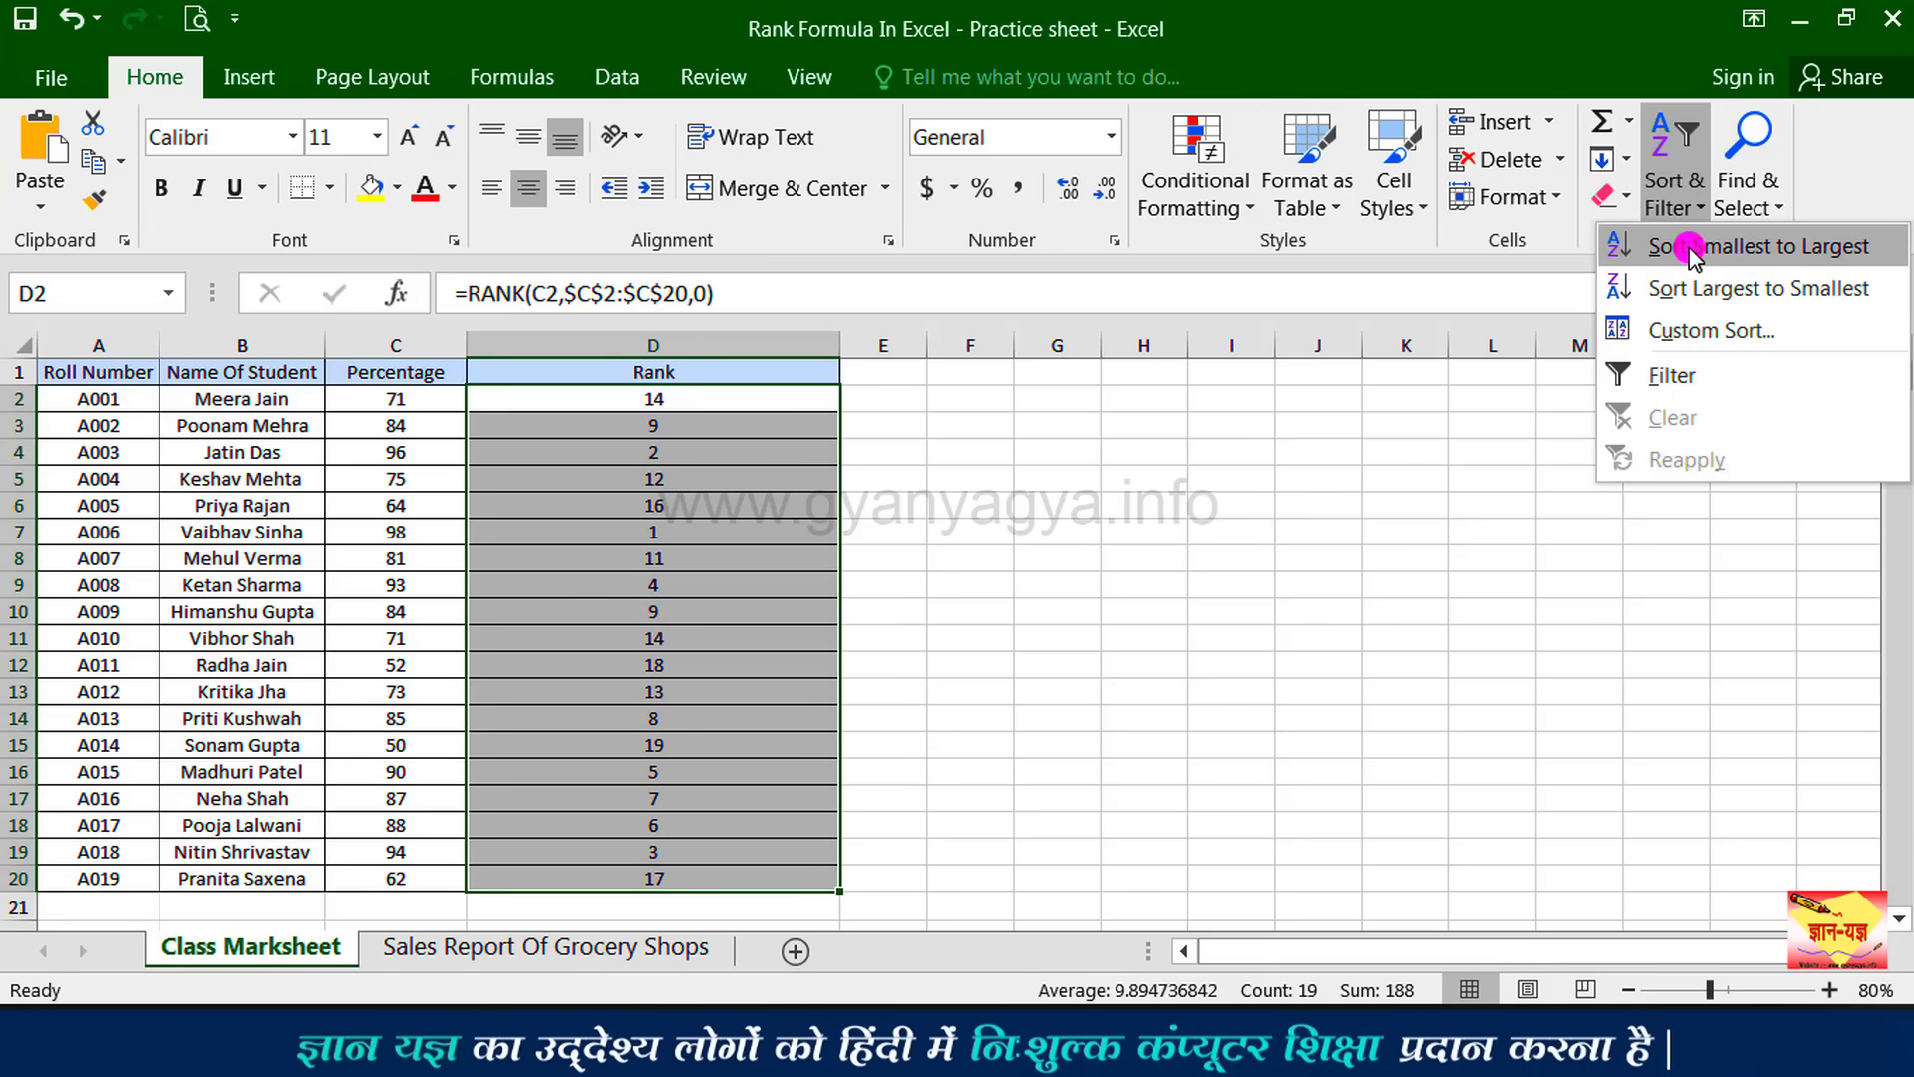
click(1770, 250)
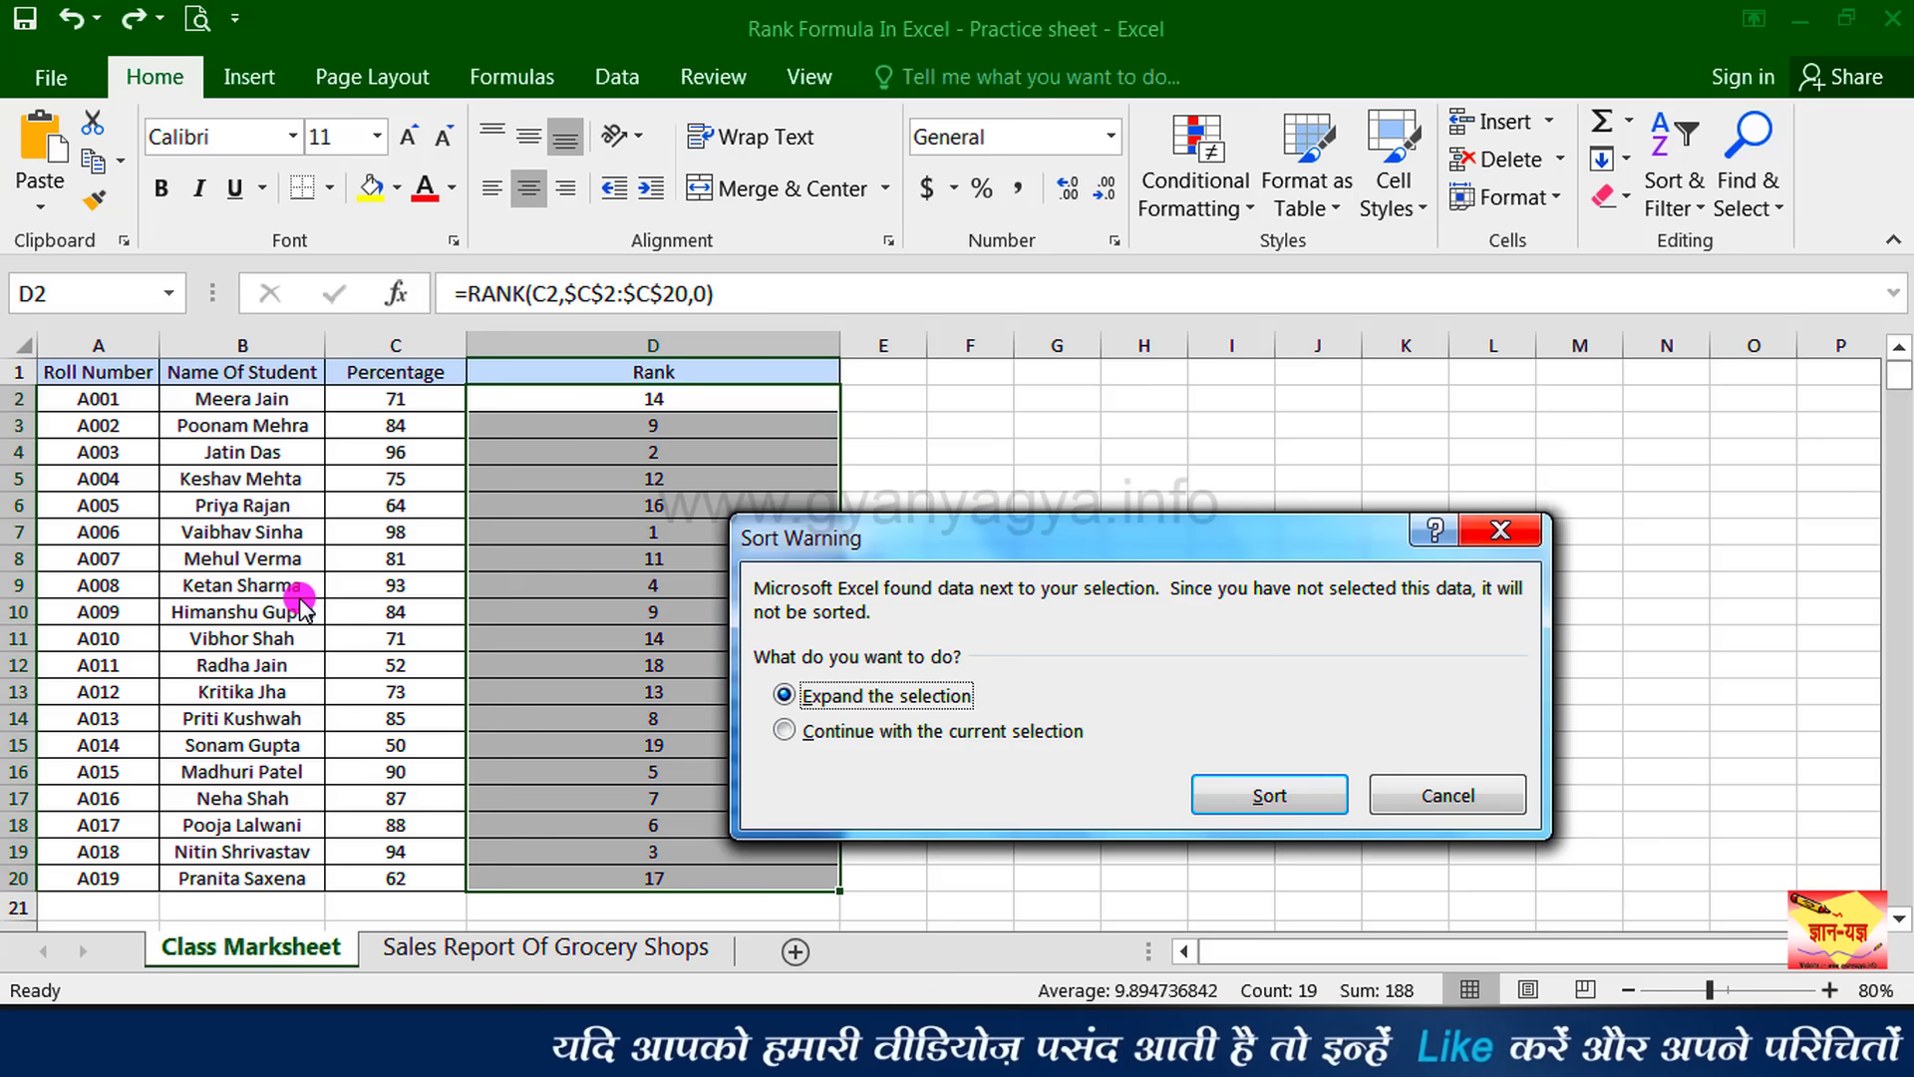
click(875, 698)
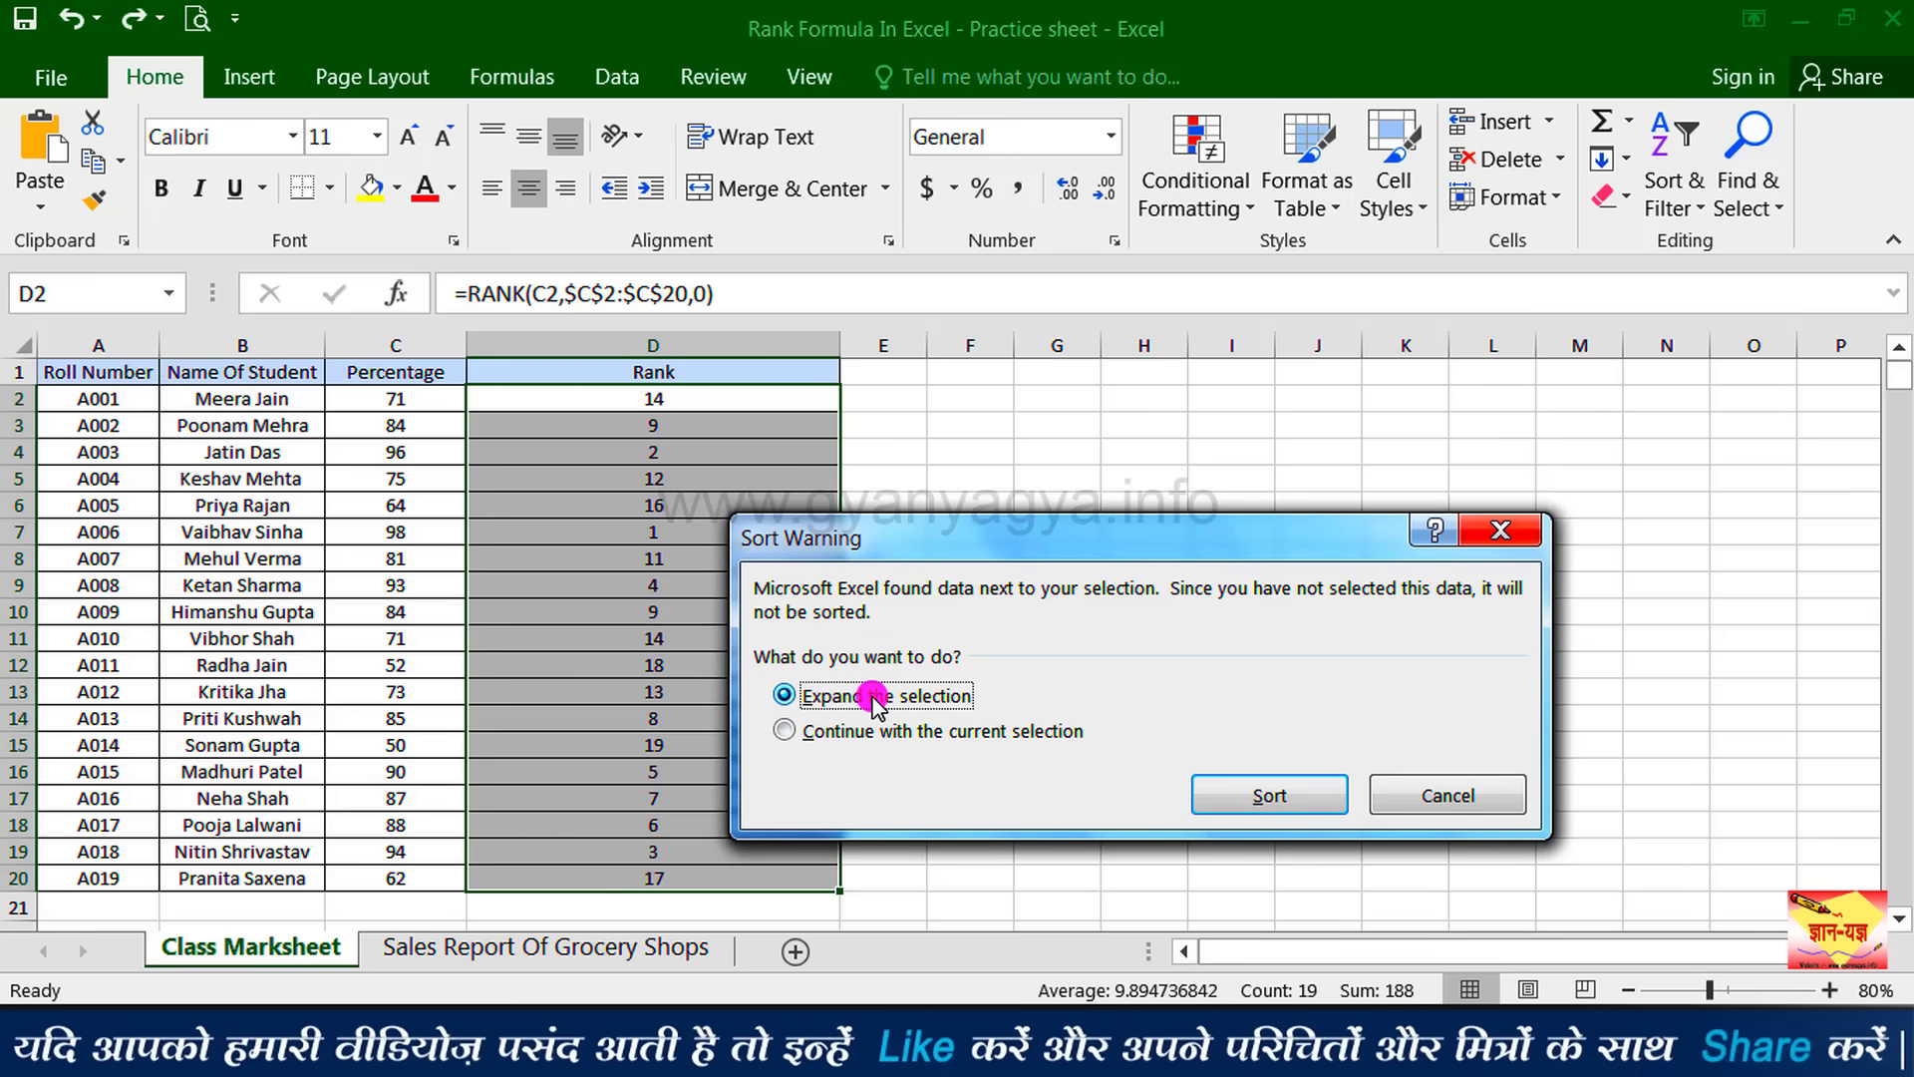
click(1242, 801)
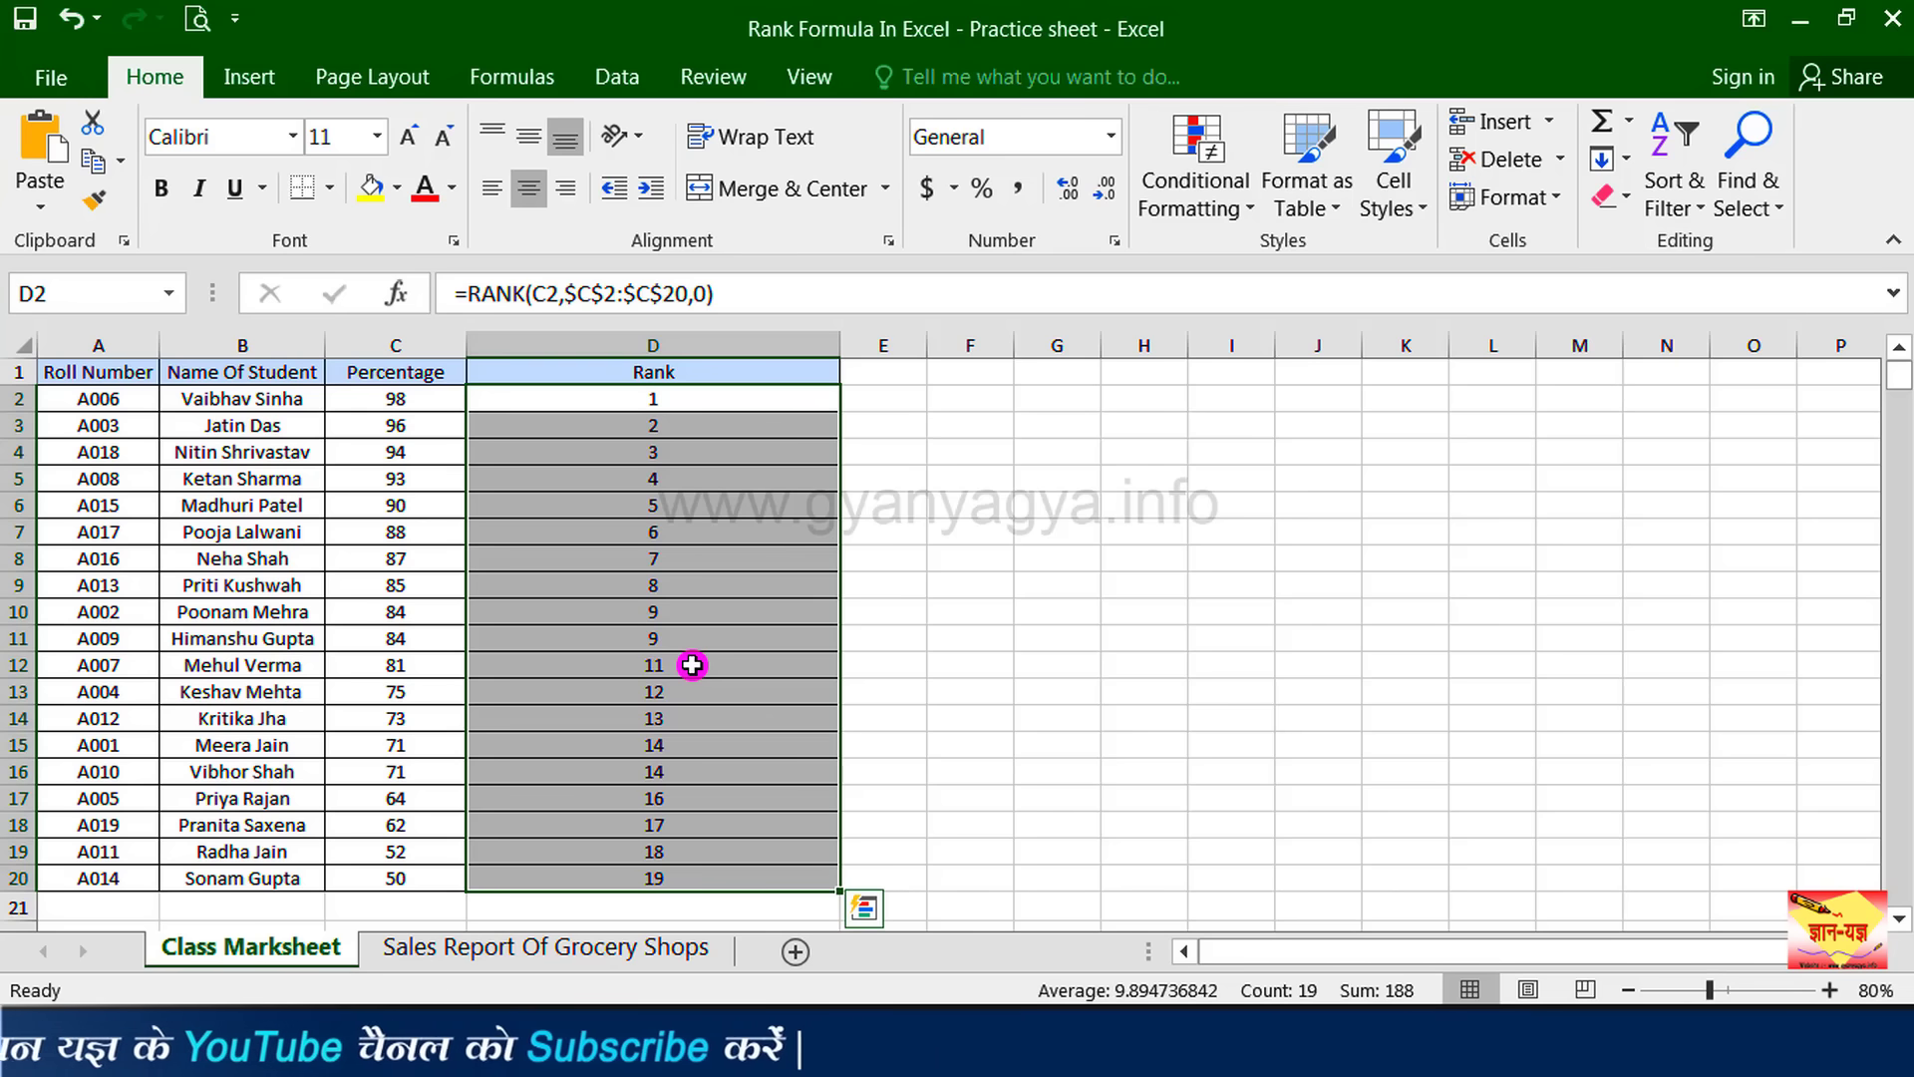
Step: On the Sales Report Of Grocery Shops sheet, search Insert Function for "rank" and start the RANK function in cell D2
key(ctrl+Page_Down)
click(1157, 610)
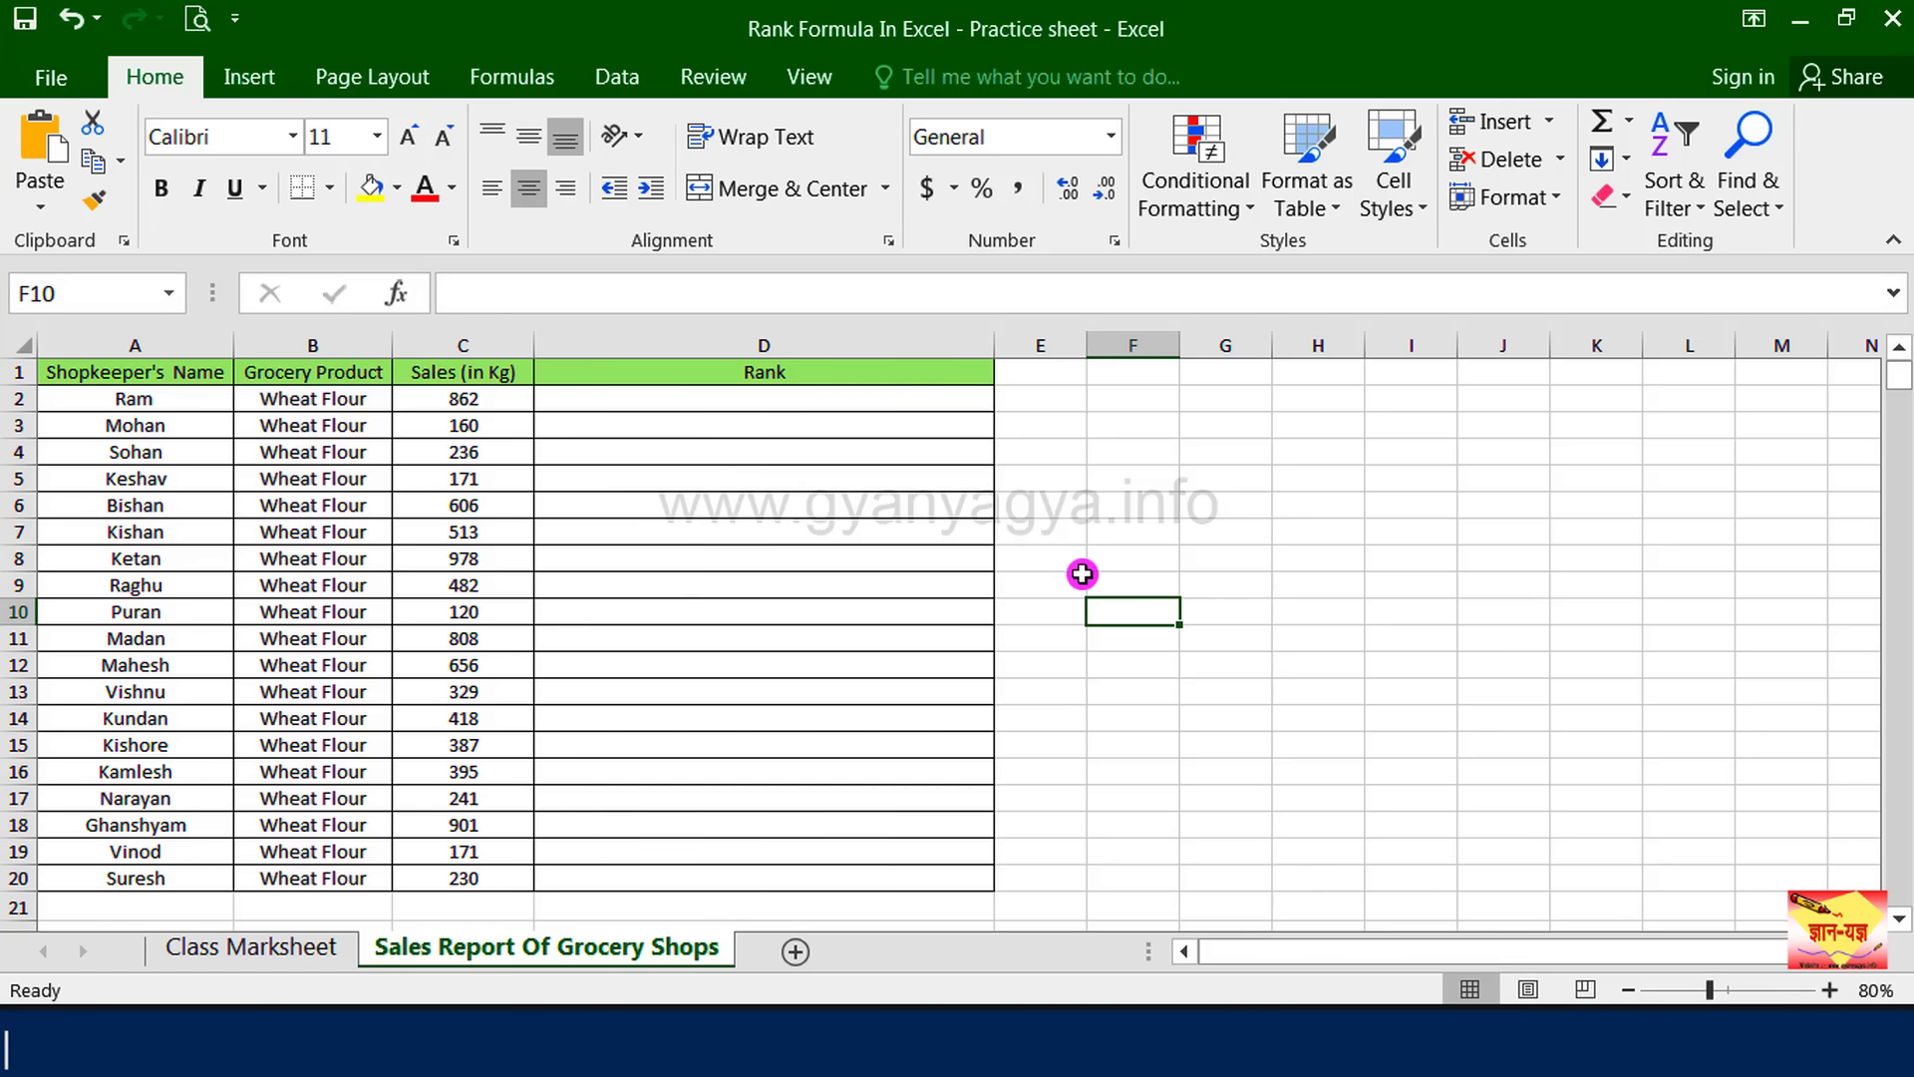
click(874, 401)
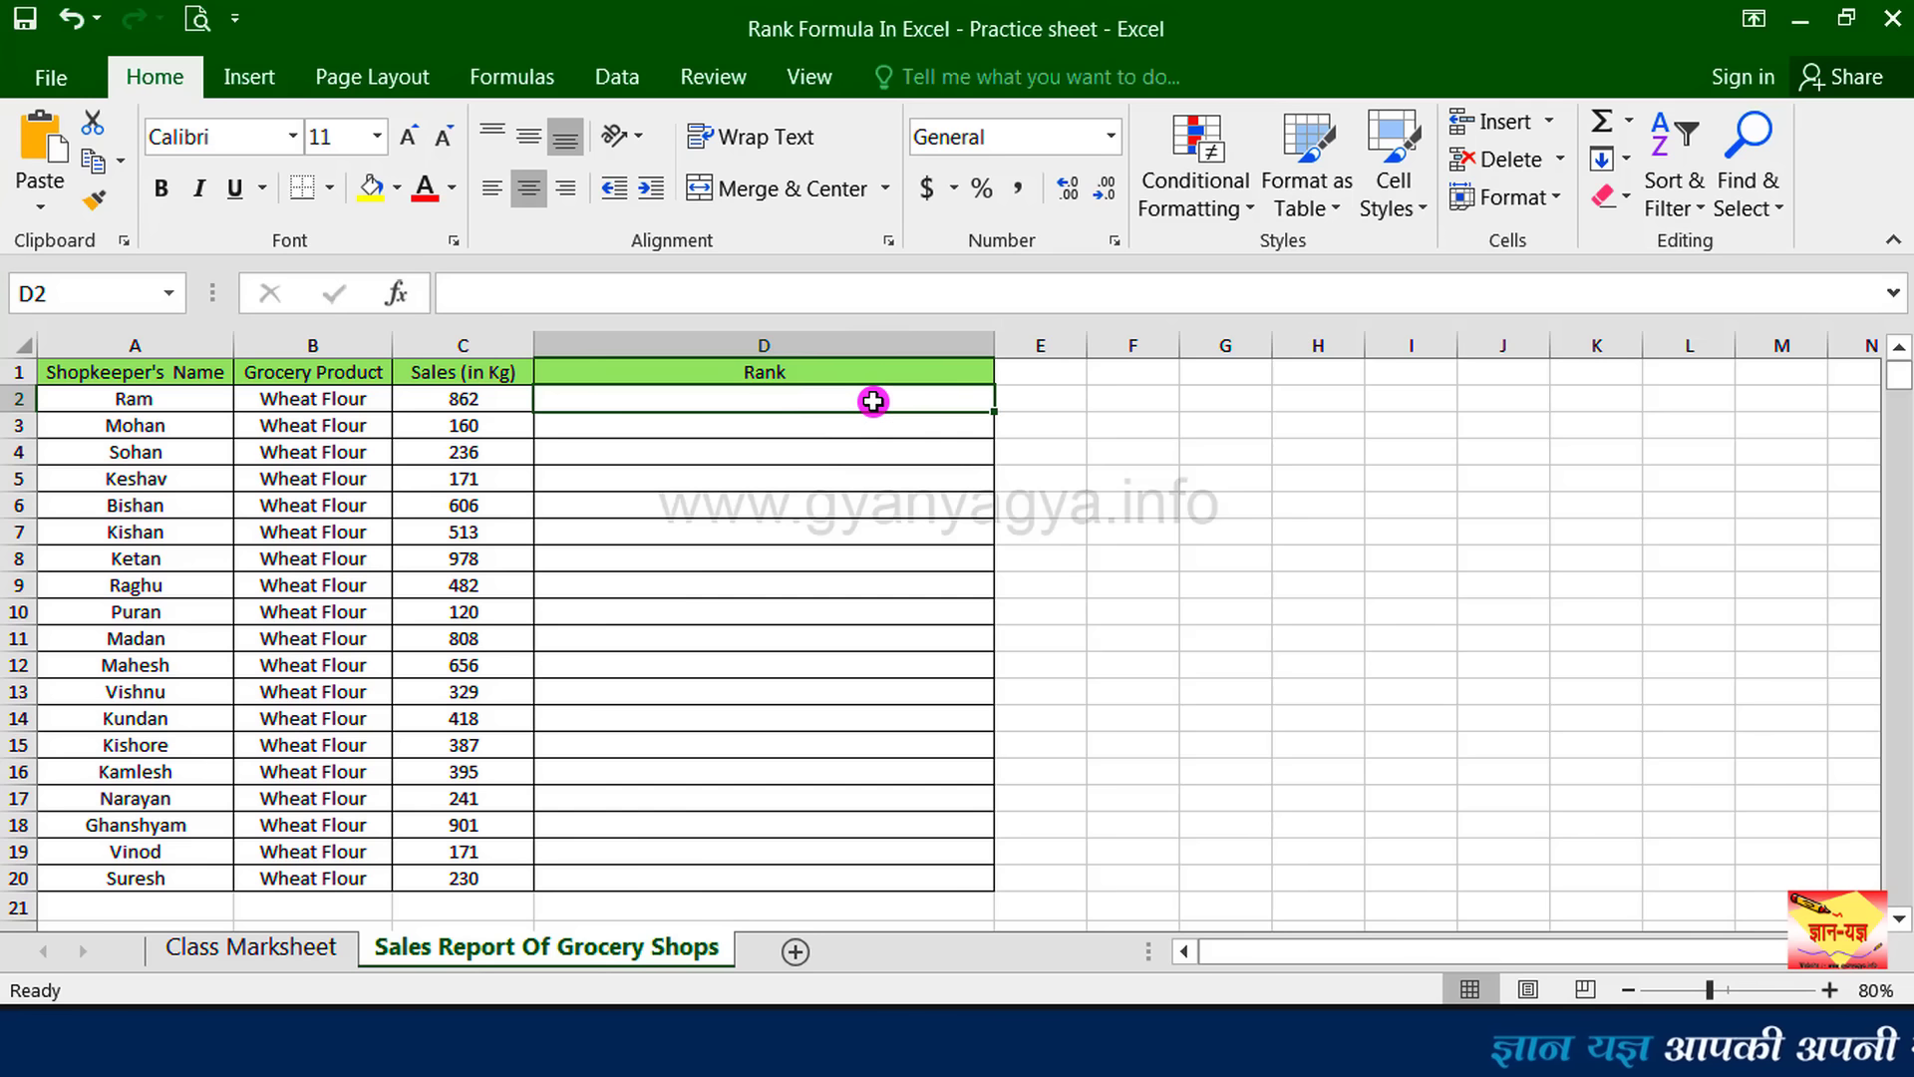
click(511, 77)
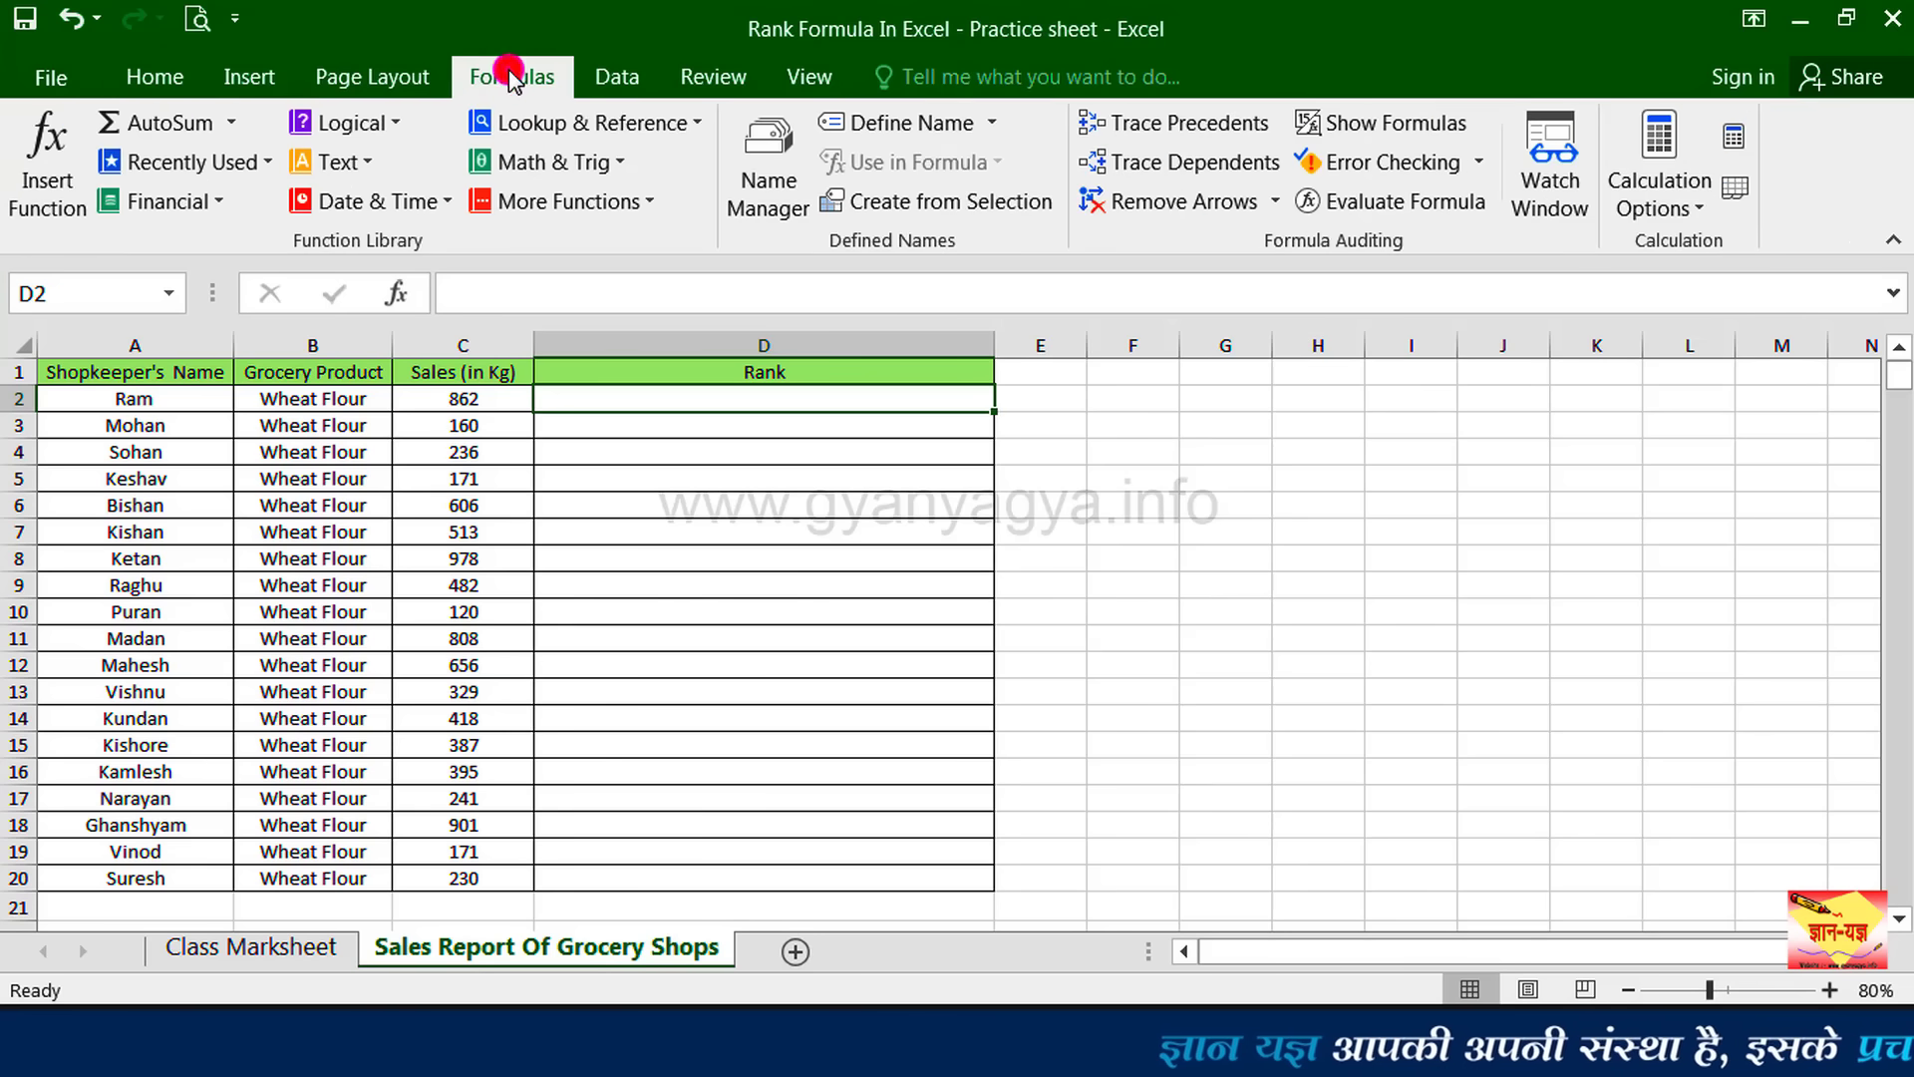
click(44, 200)
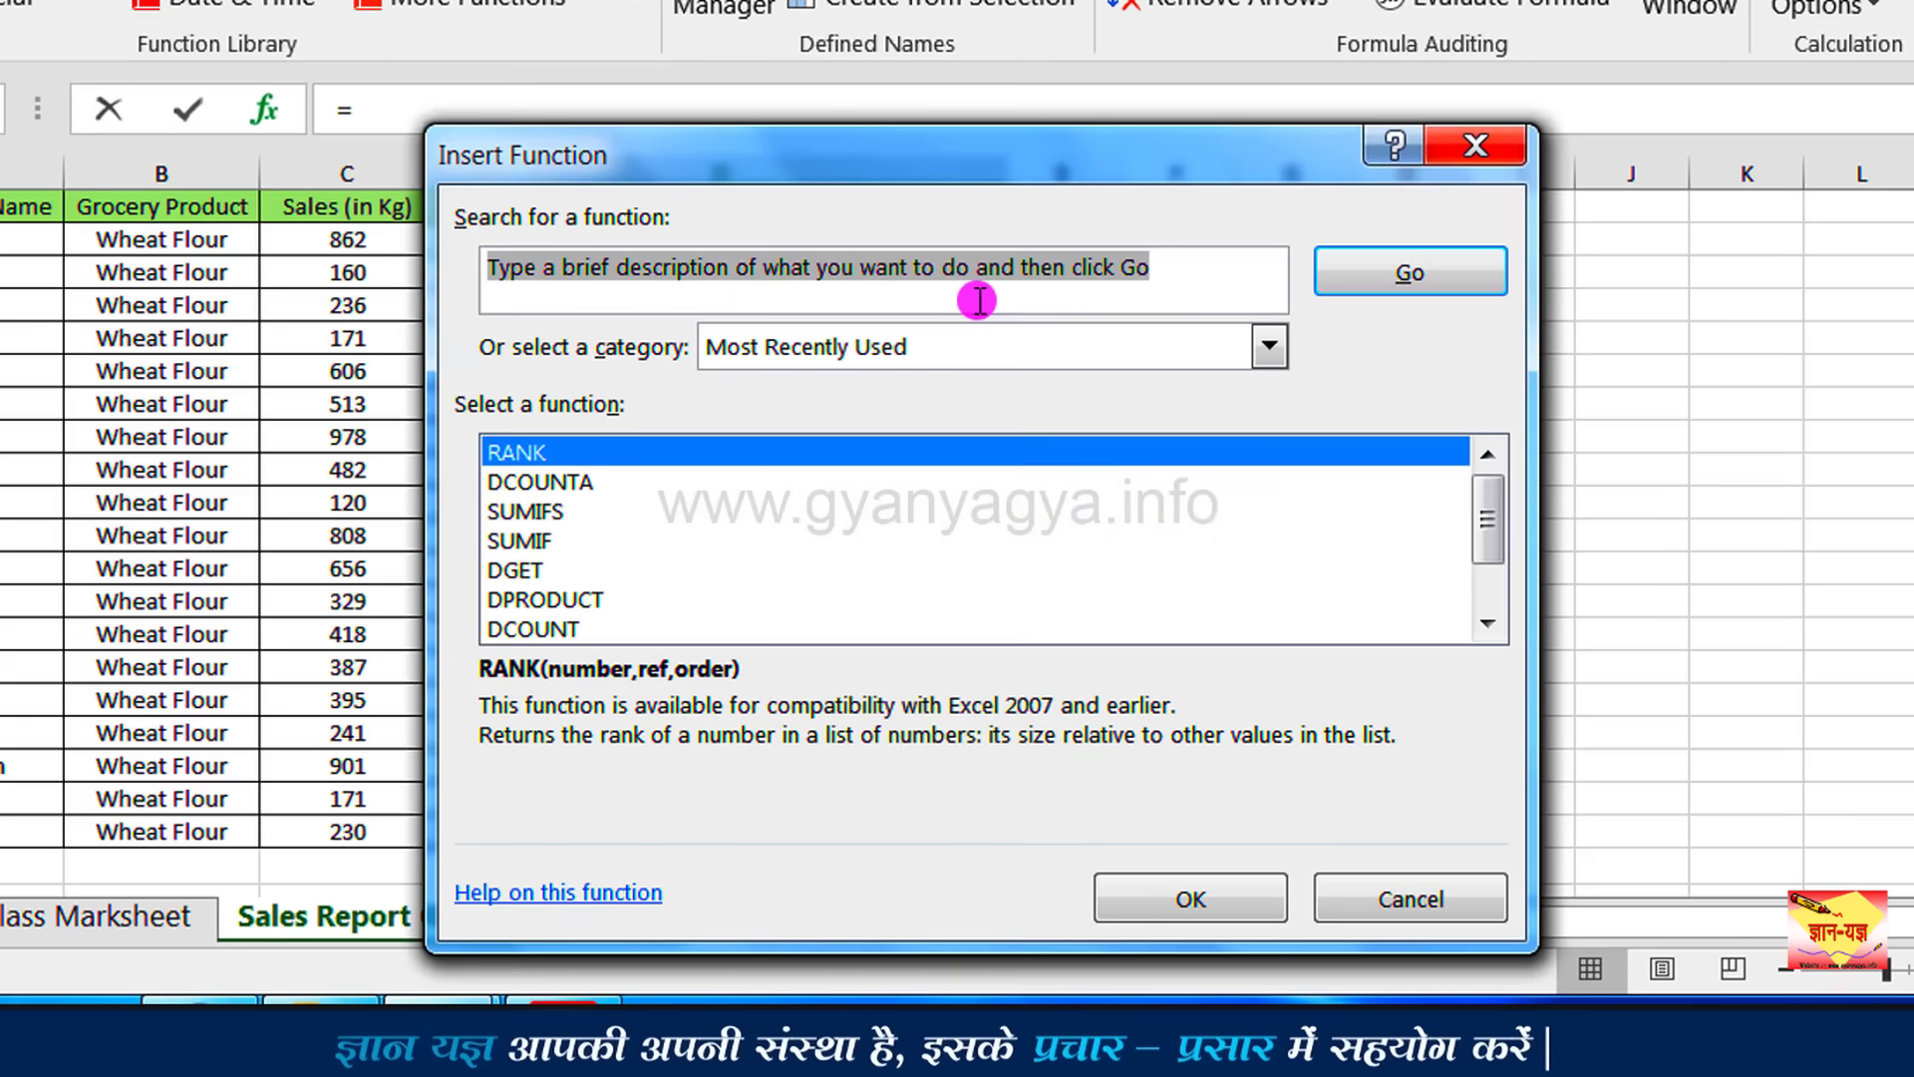
text(rank)
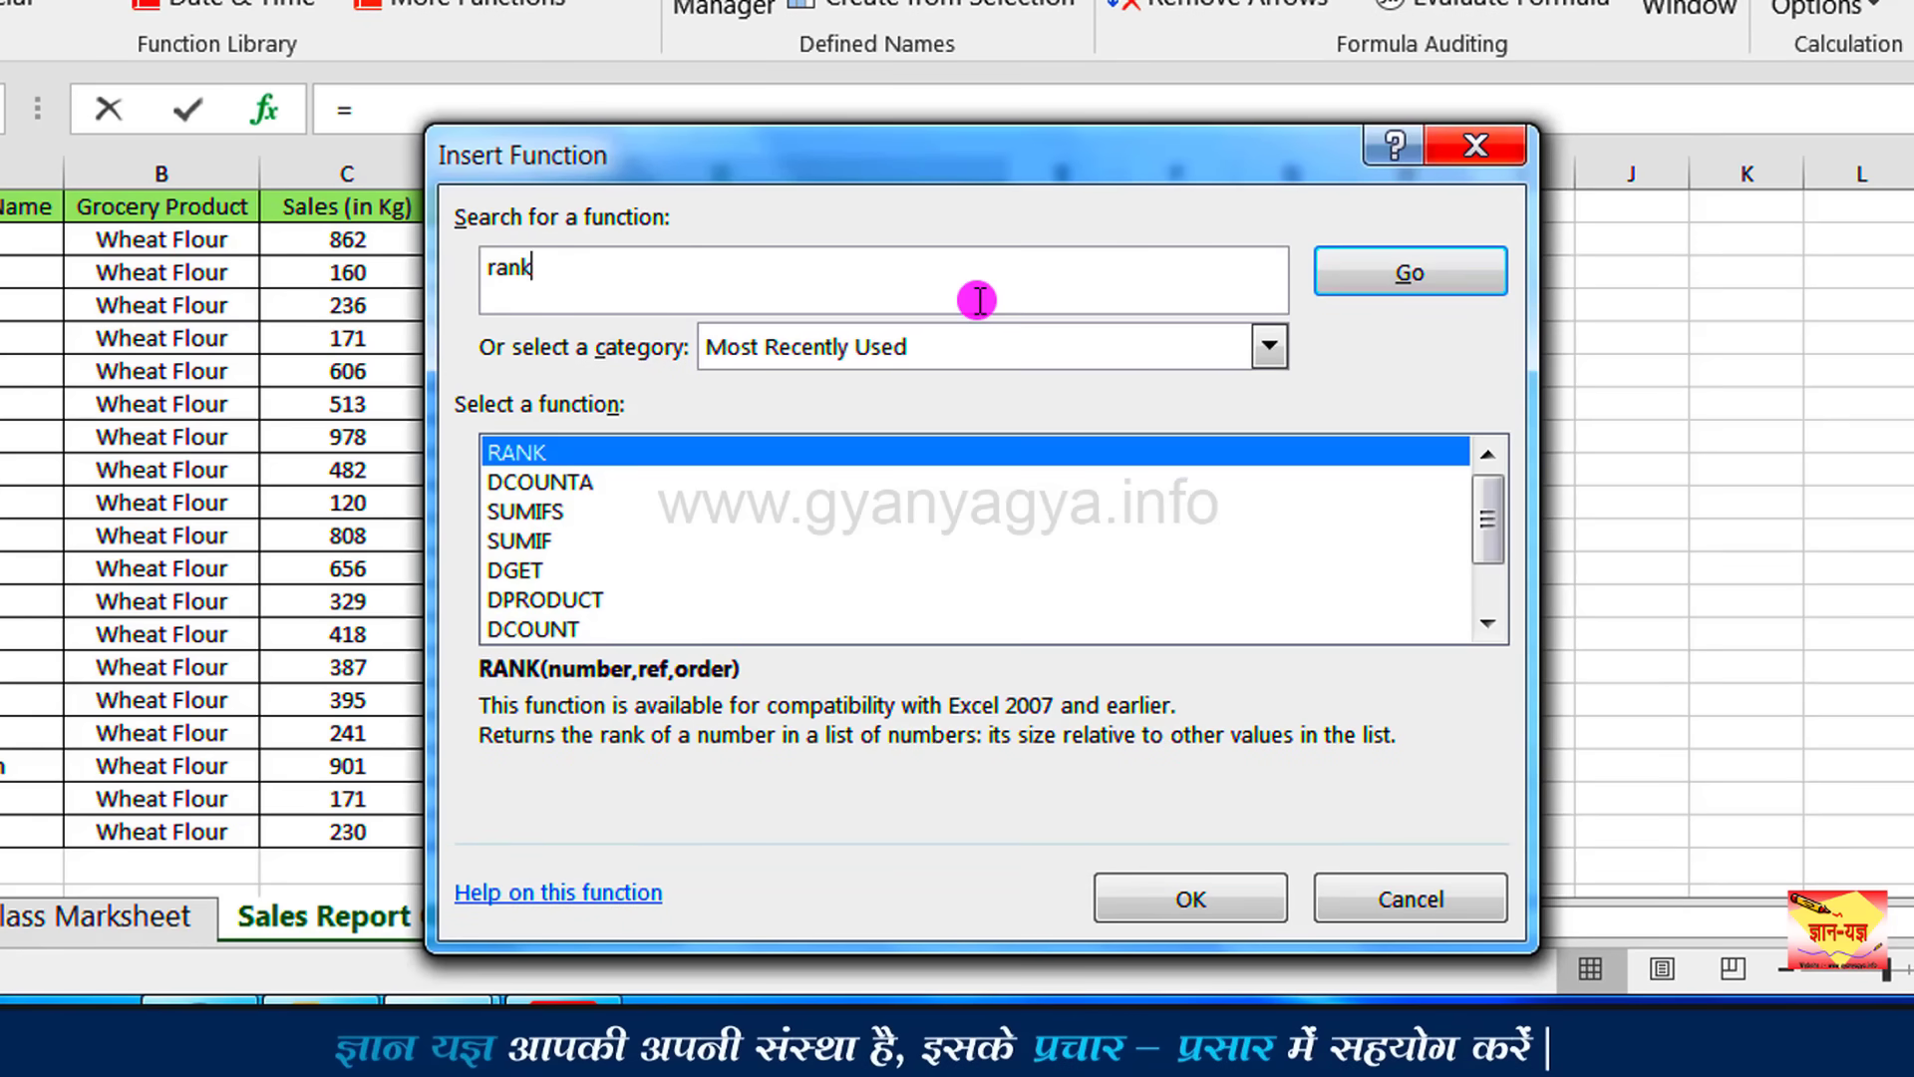
click(1437, 287)
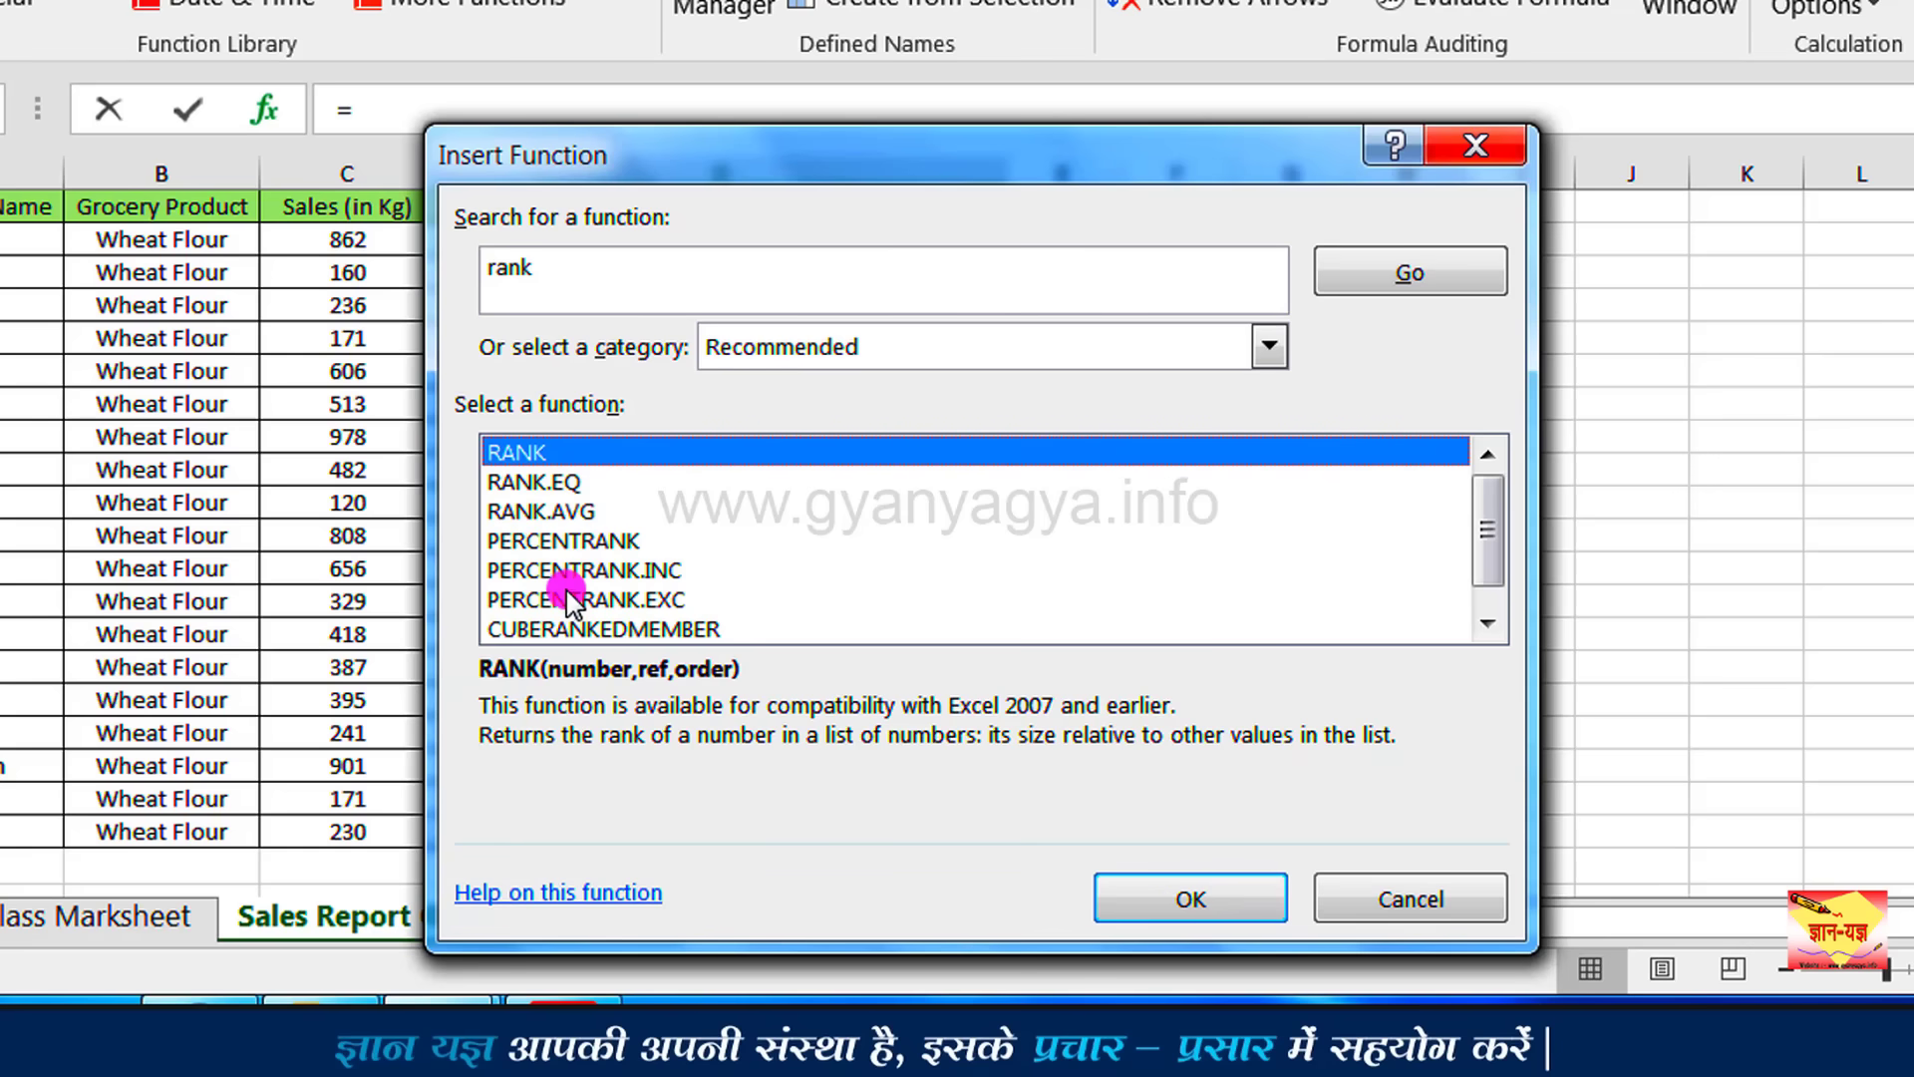
click(566, 447)
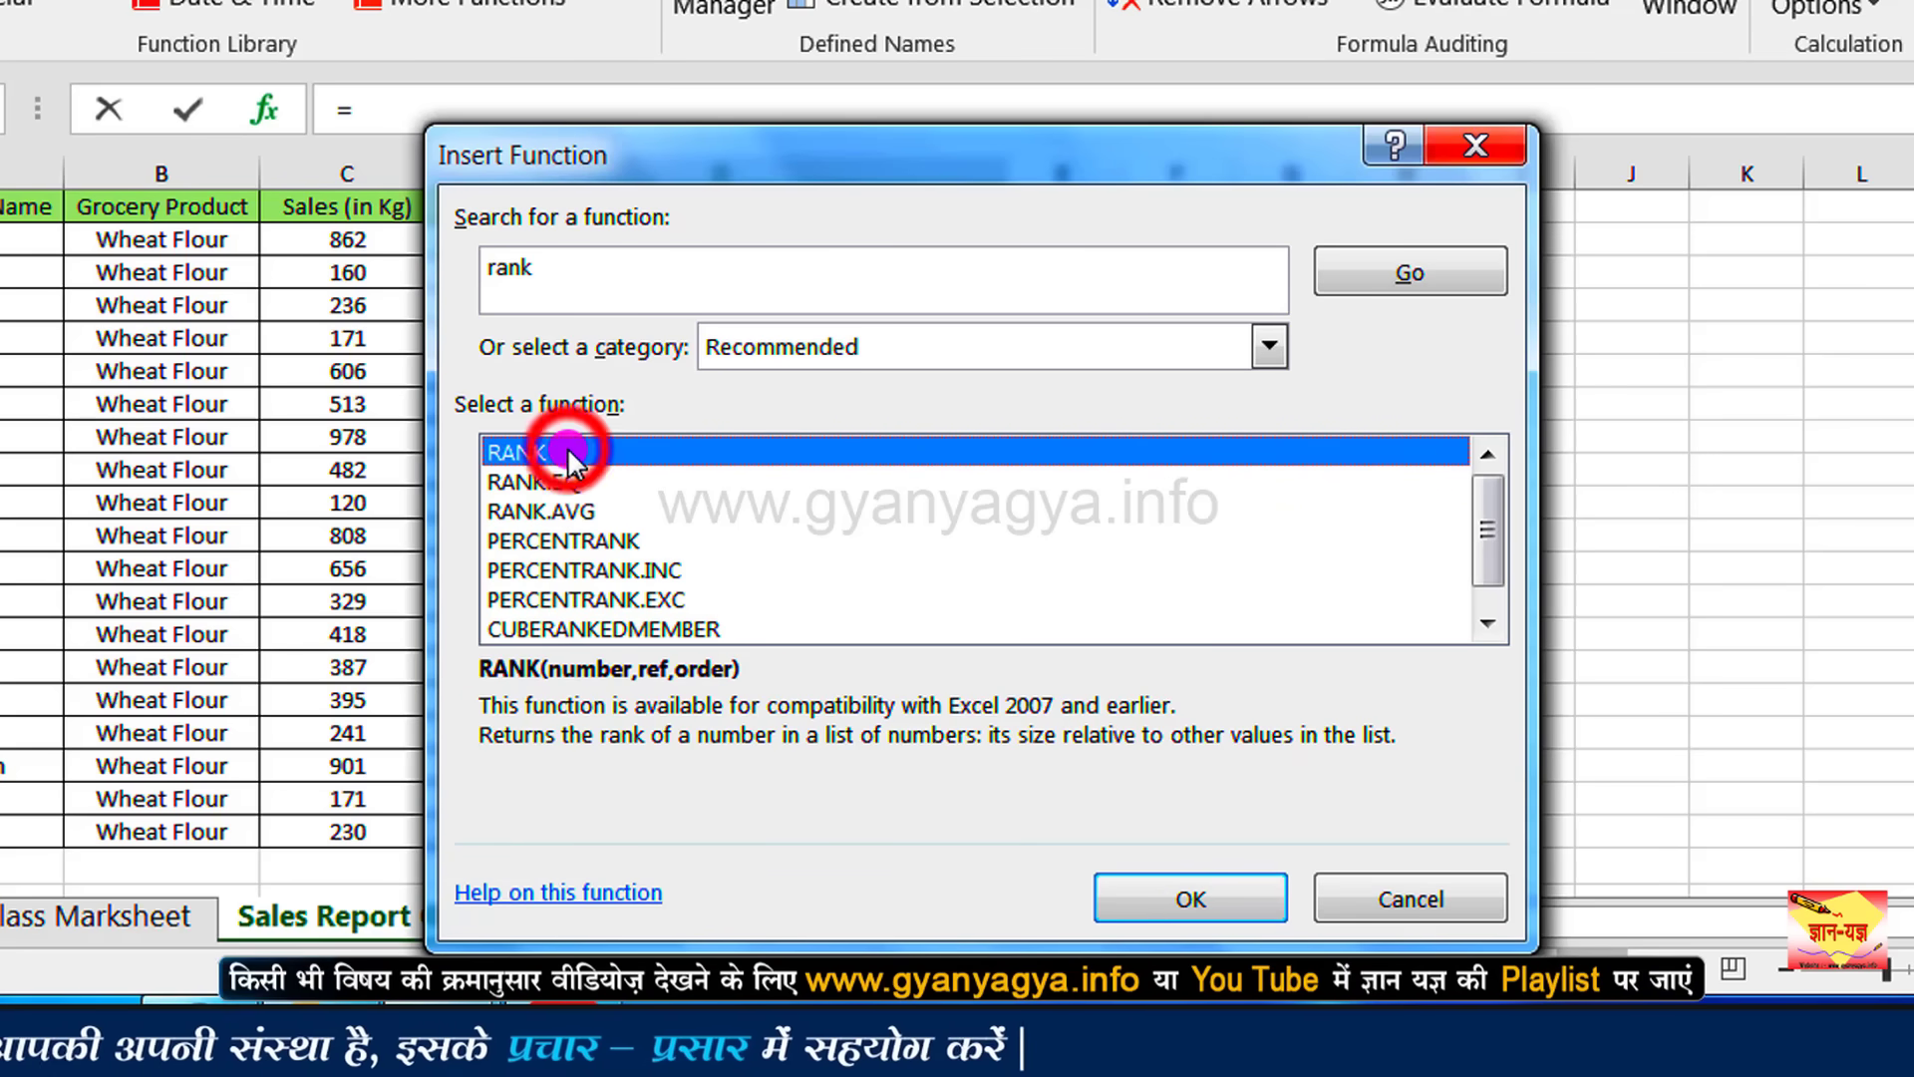
click(1242, 907)
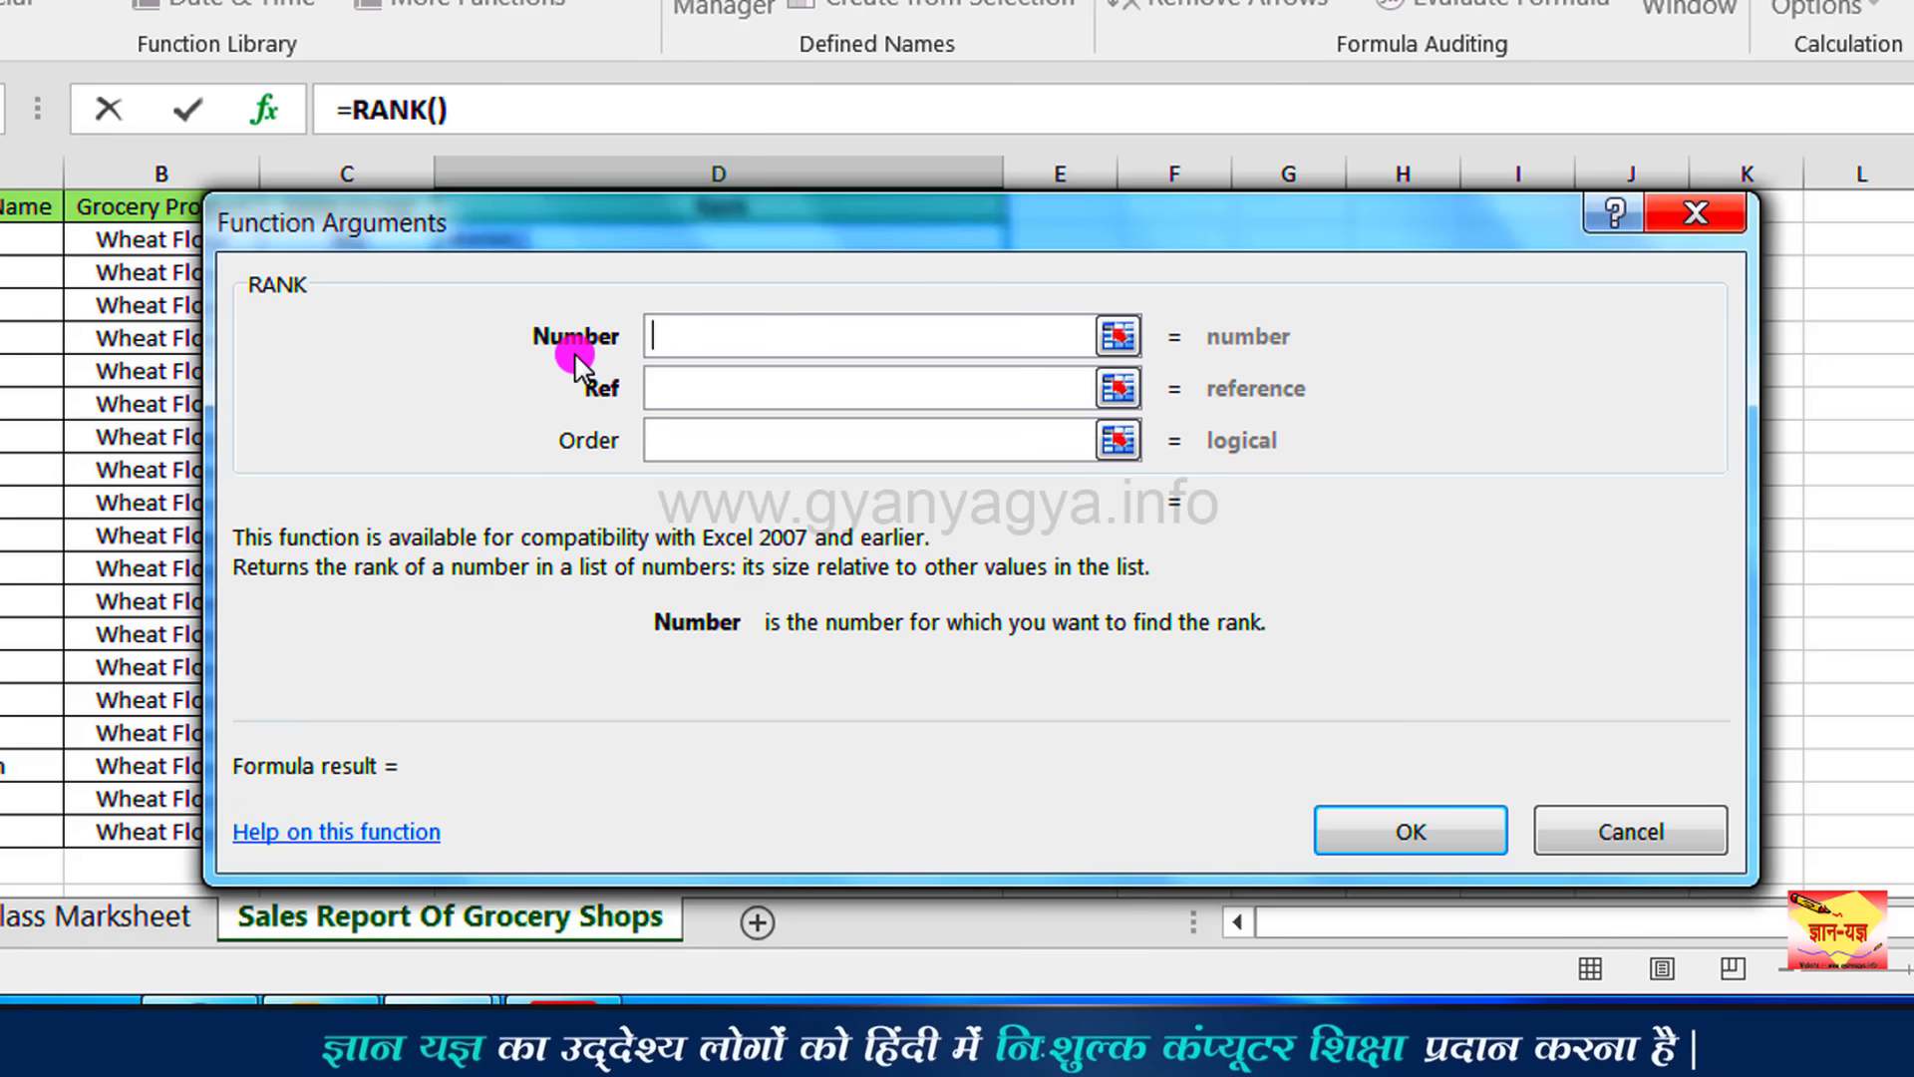
Step: Set the RANK function's Number argument to C2 and its Ref argument to the sales range C2:C20
click(679, 342)
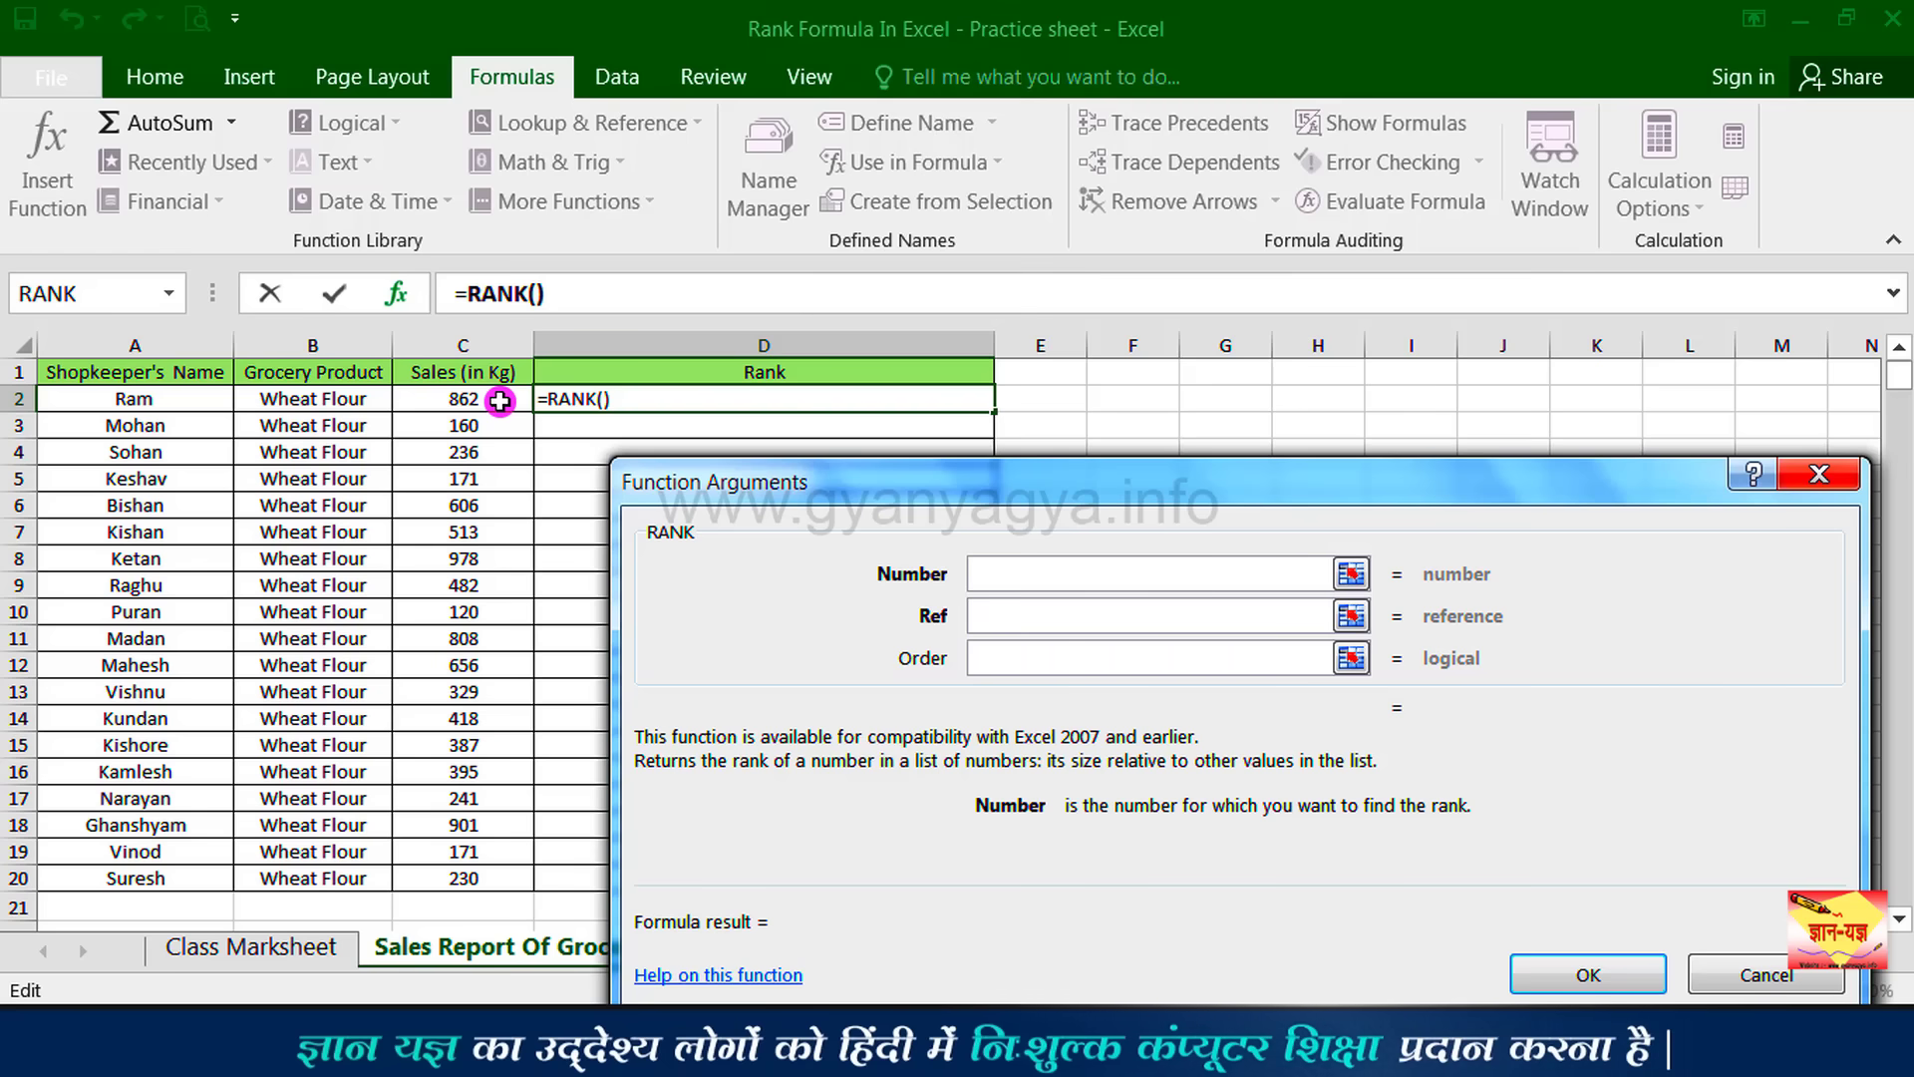
click(499, 400)
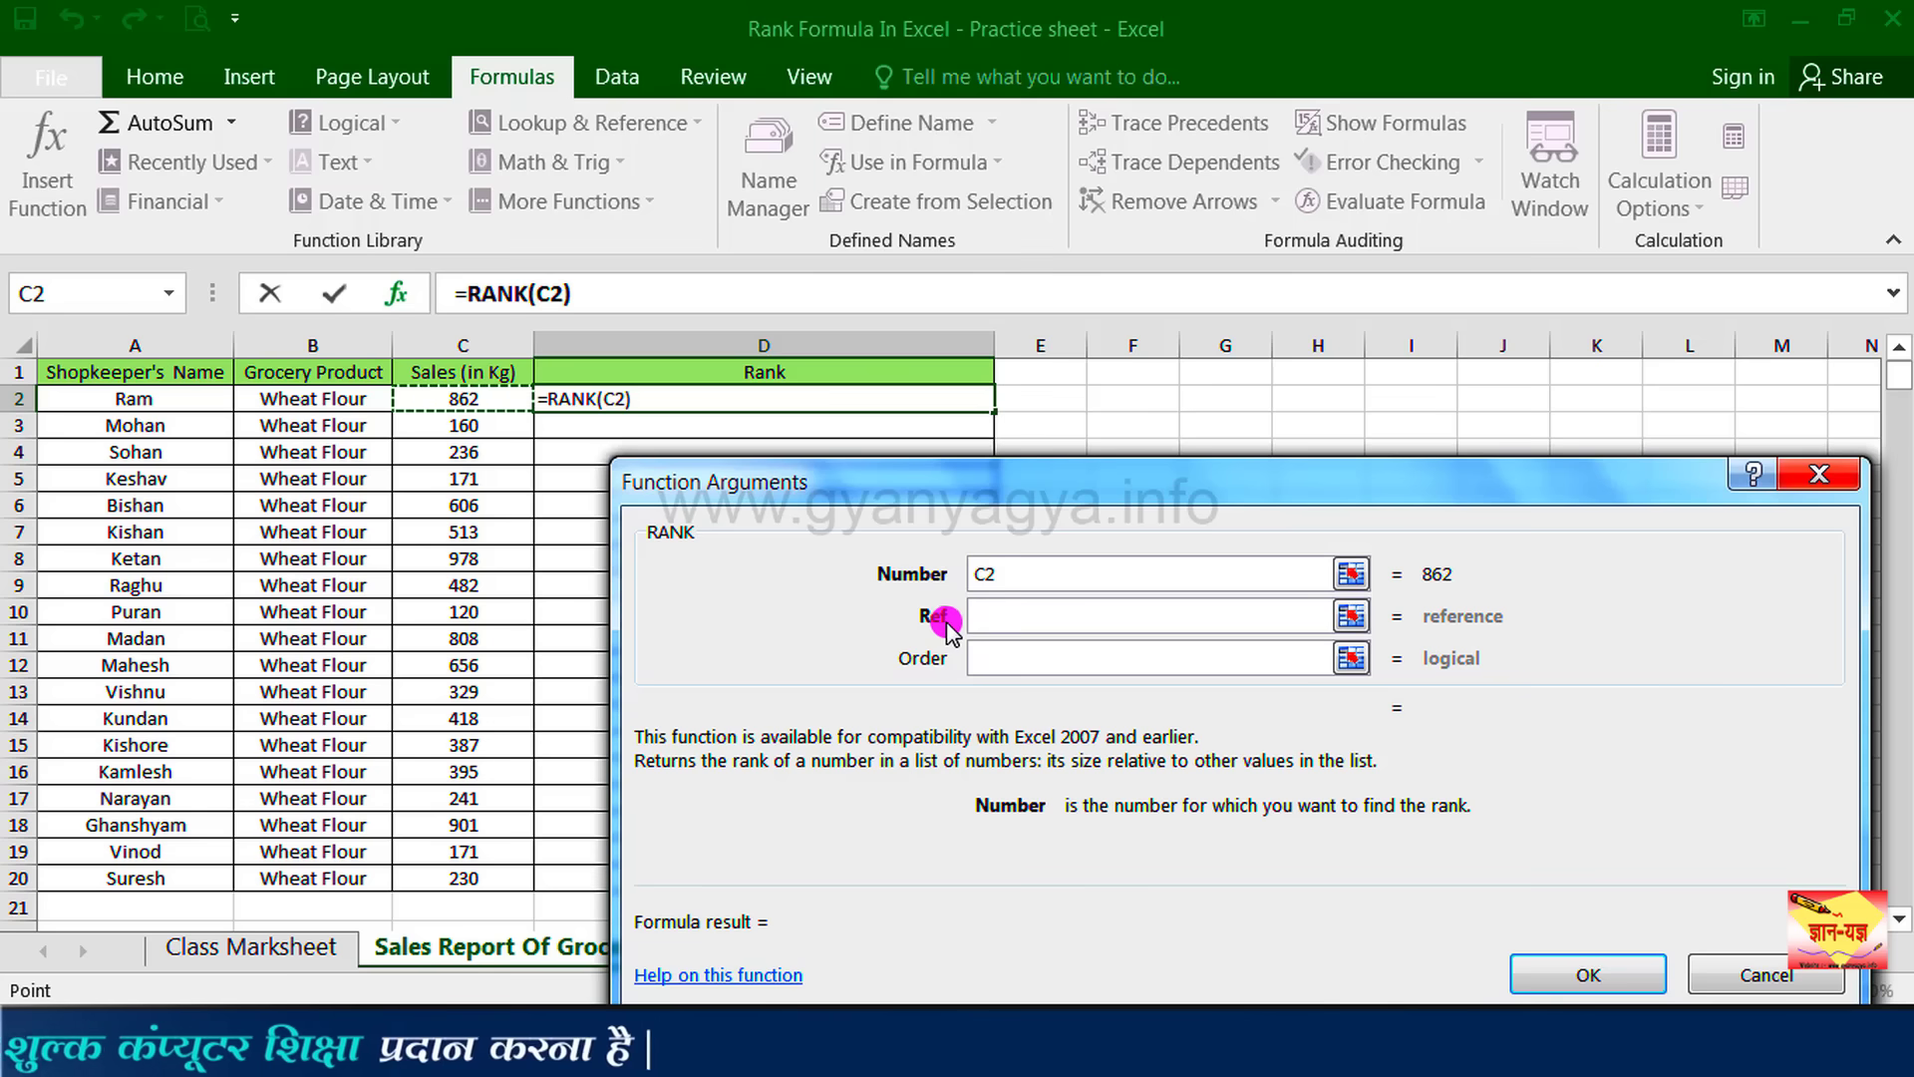
click(1000, 619)
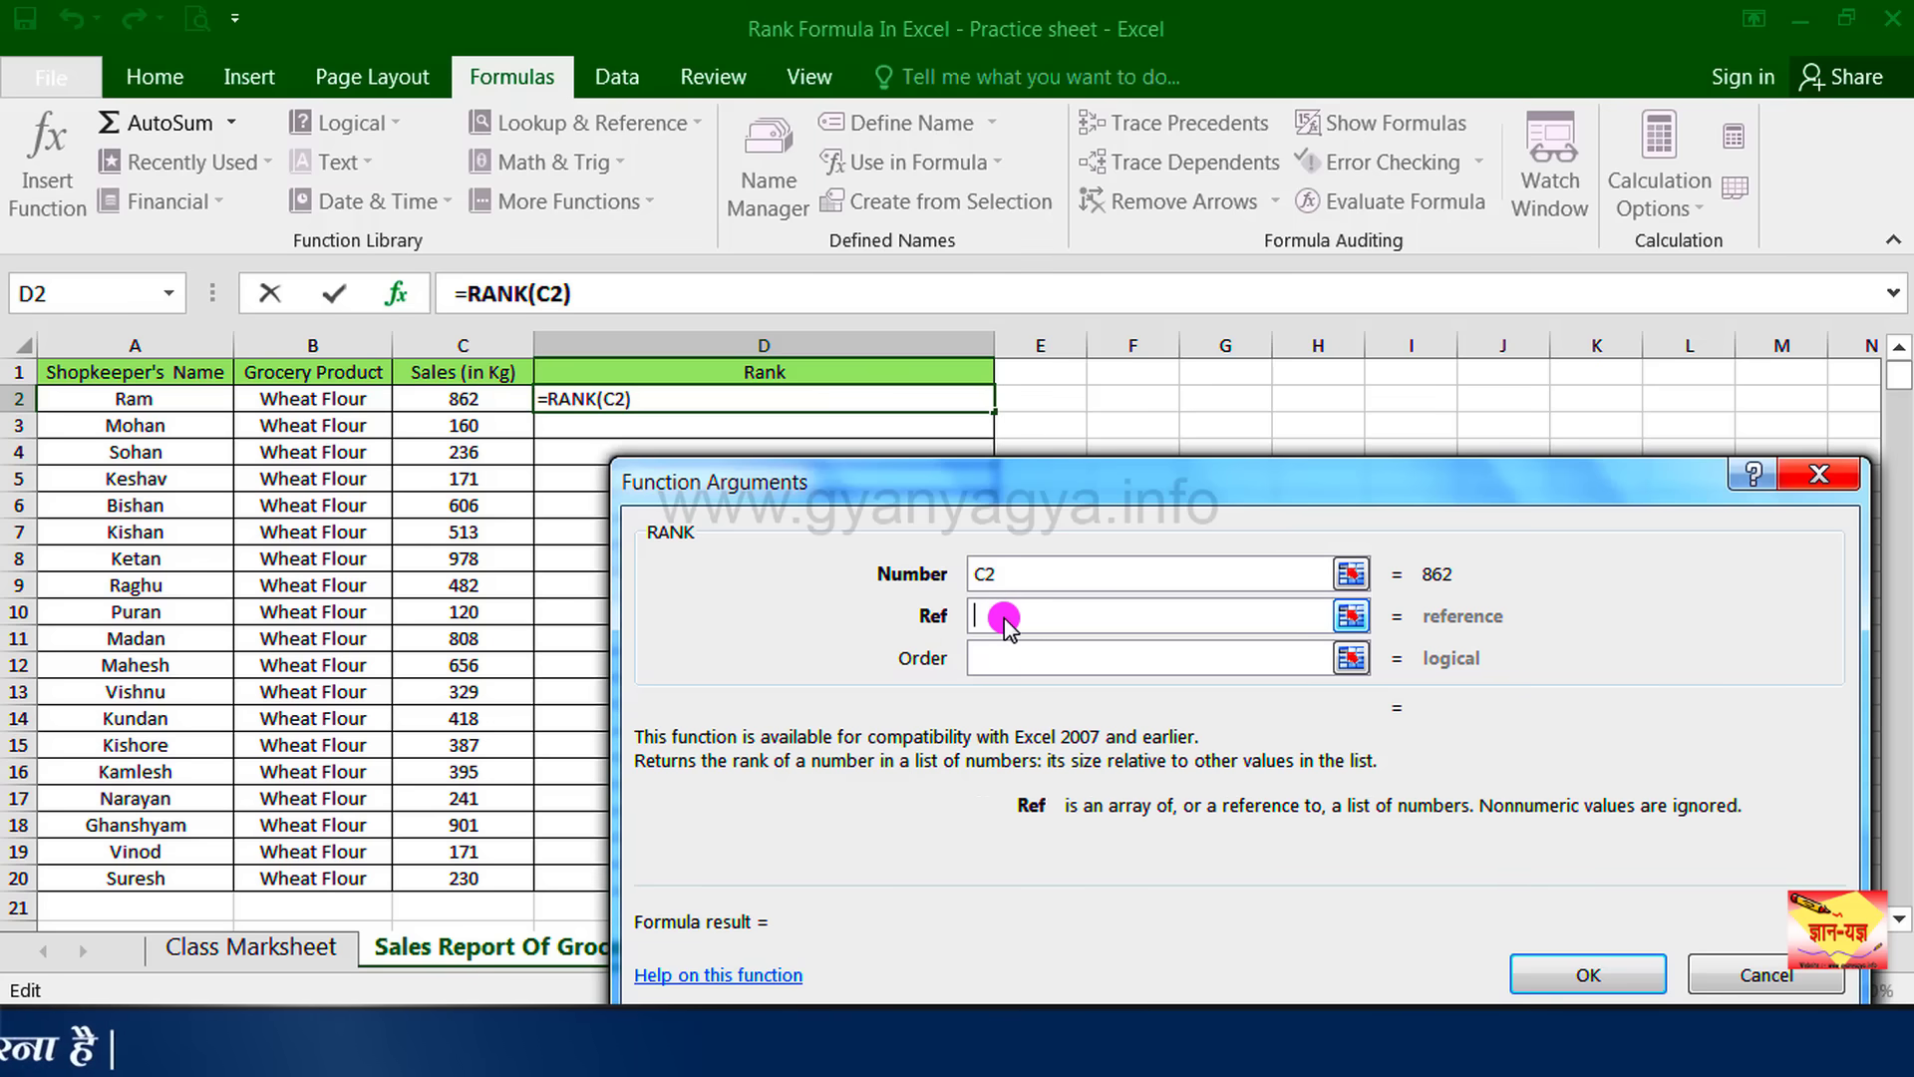
drag(462, 405, 439, 890)
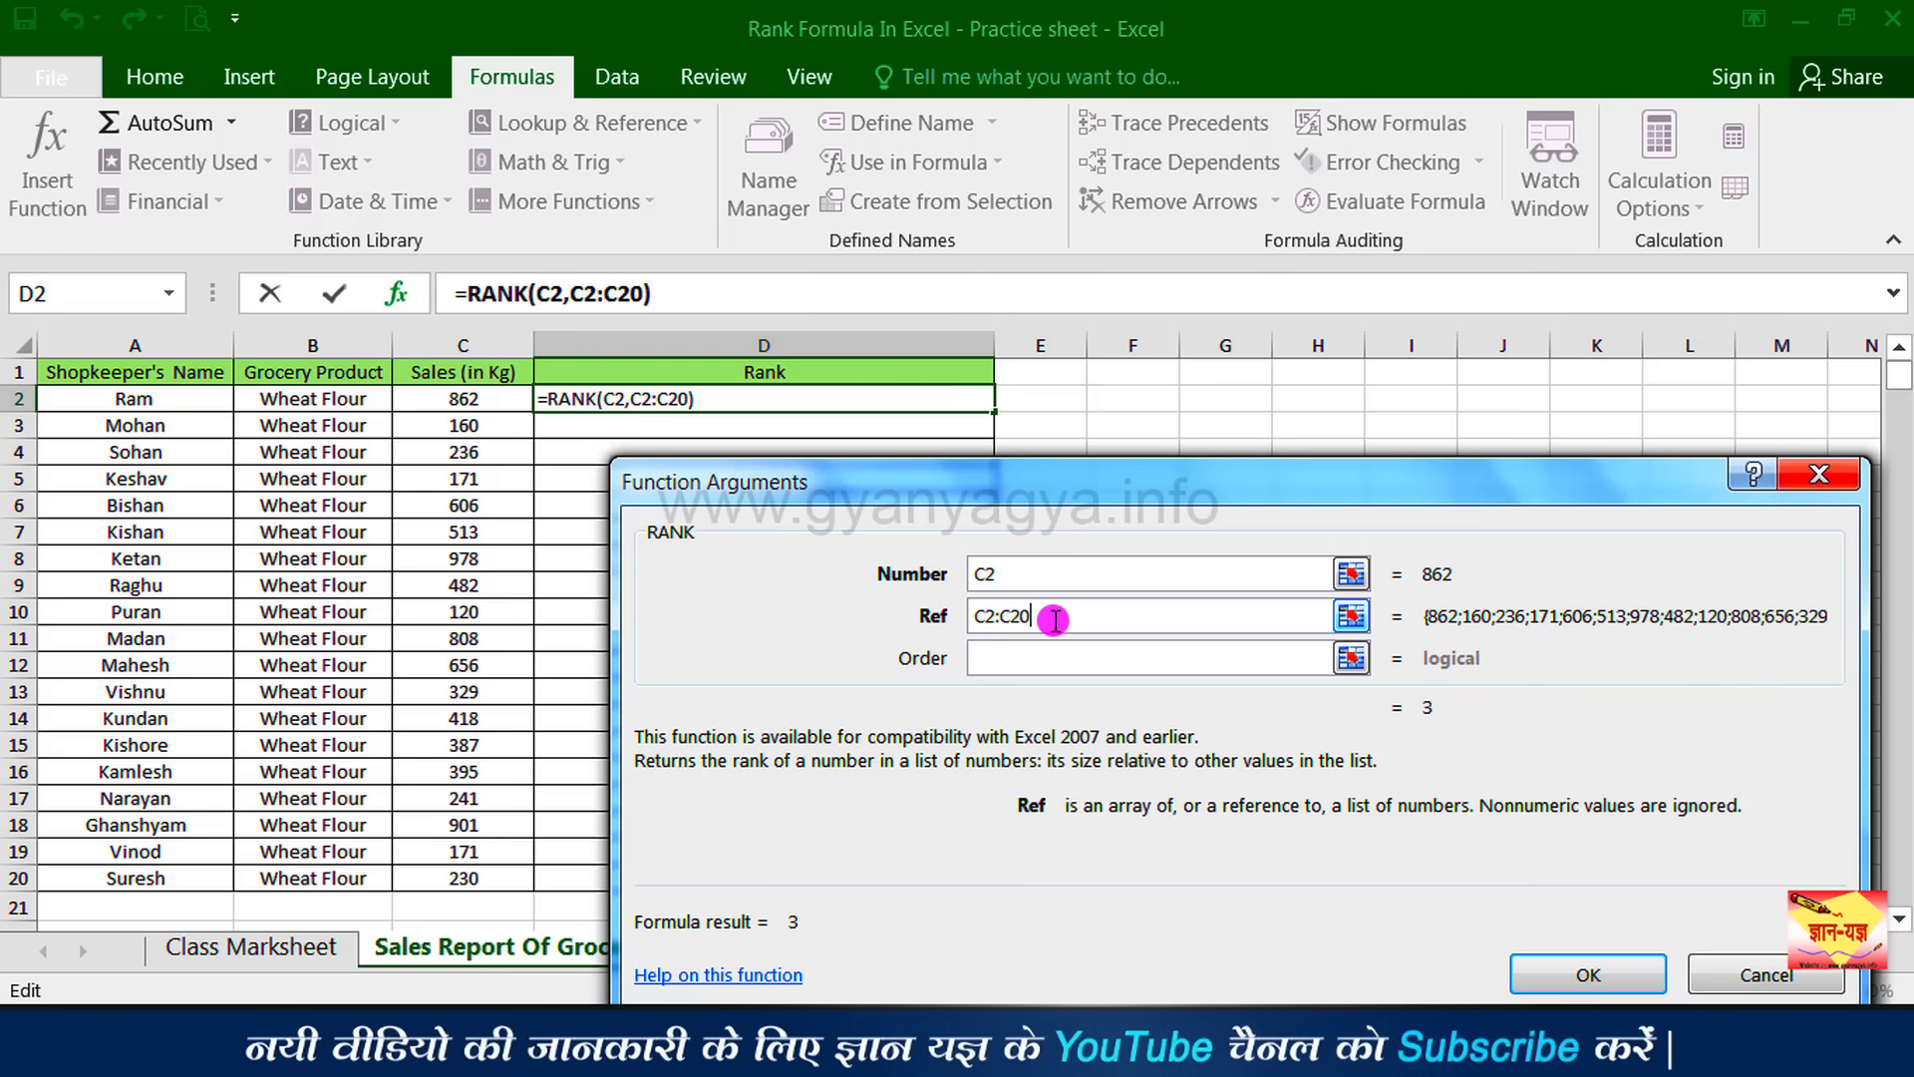
Step: Make the RANK function's Ref range absolute as $C$2:$C$20
click(1056, 620)
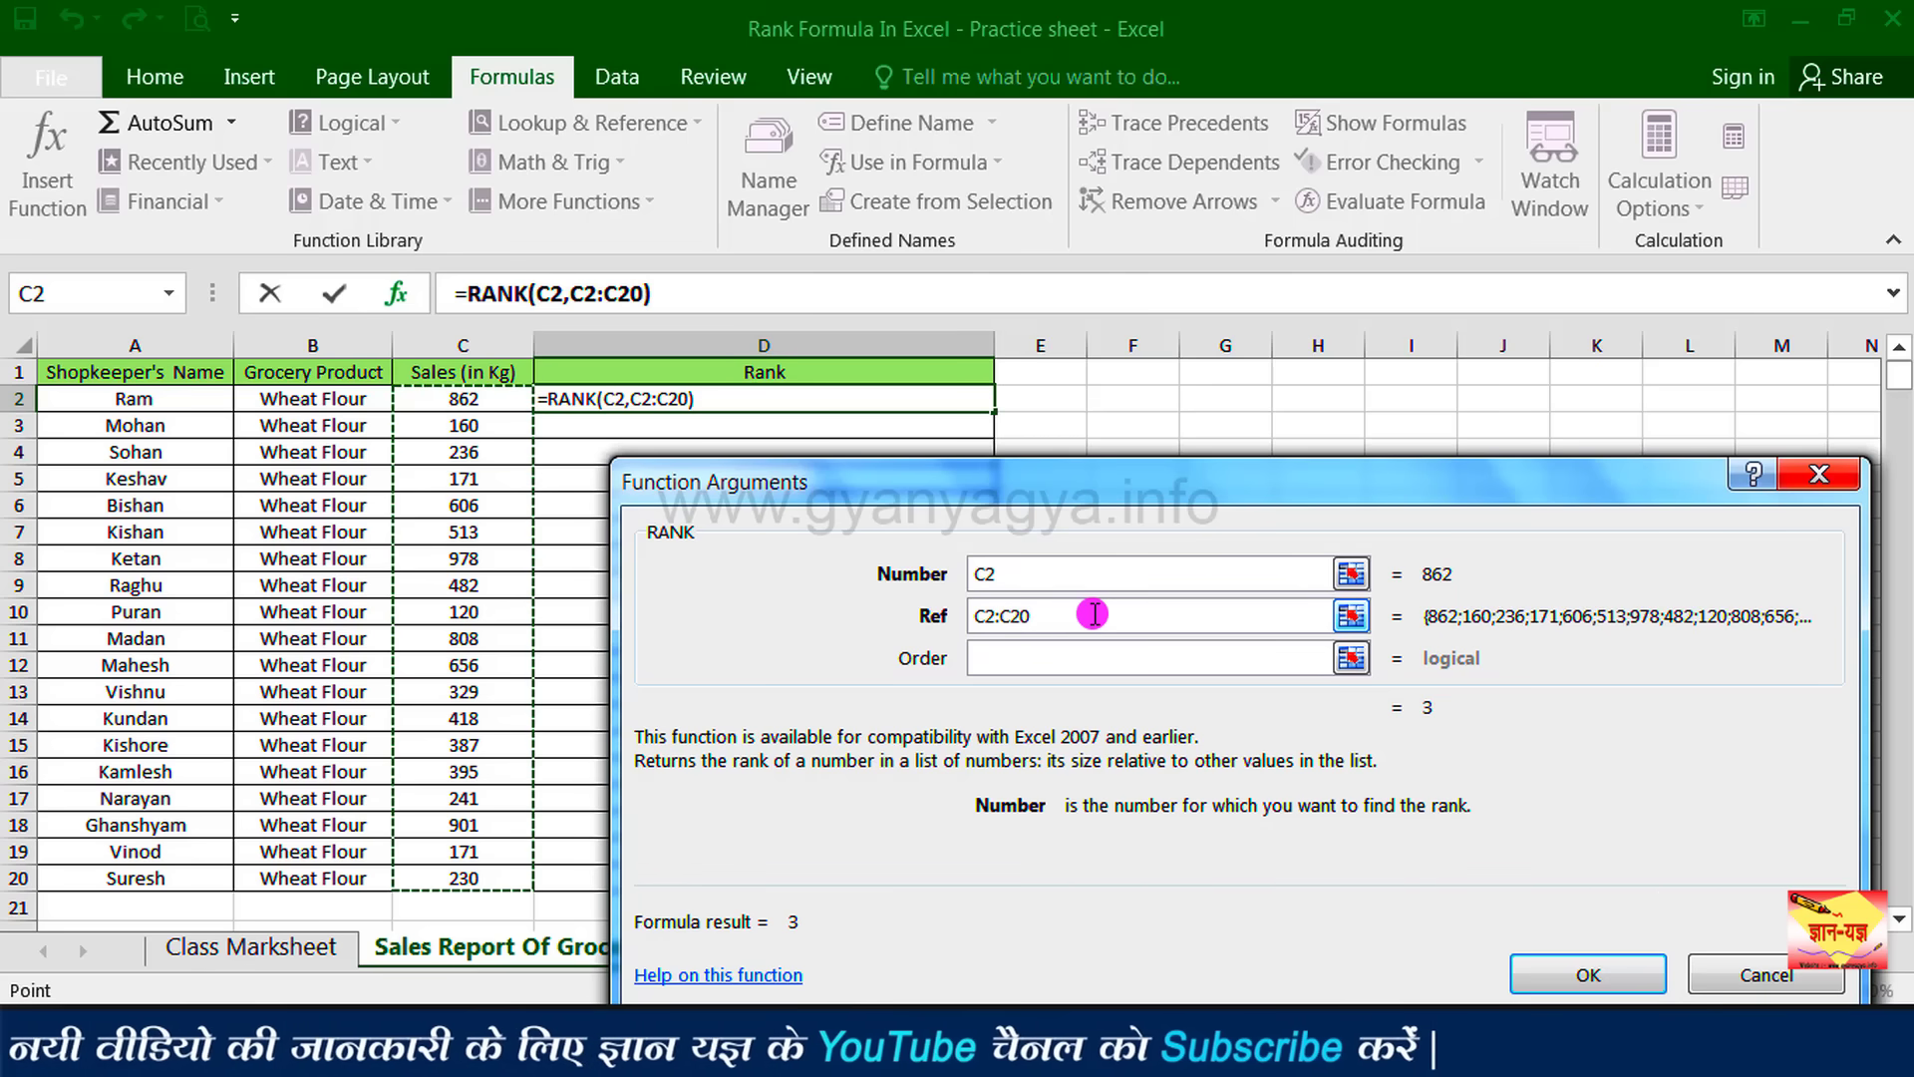
click(1063, 611)
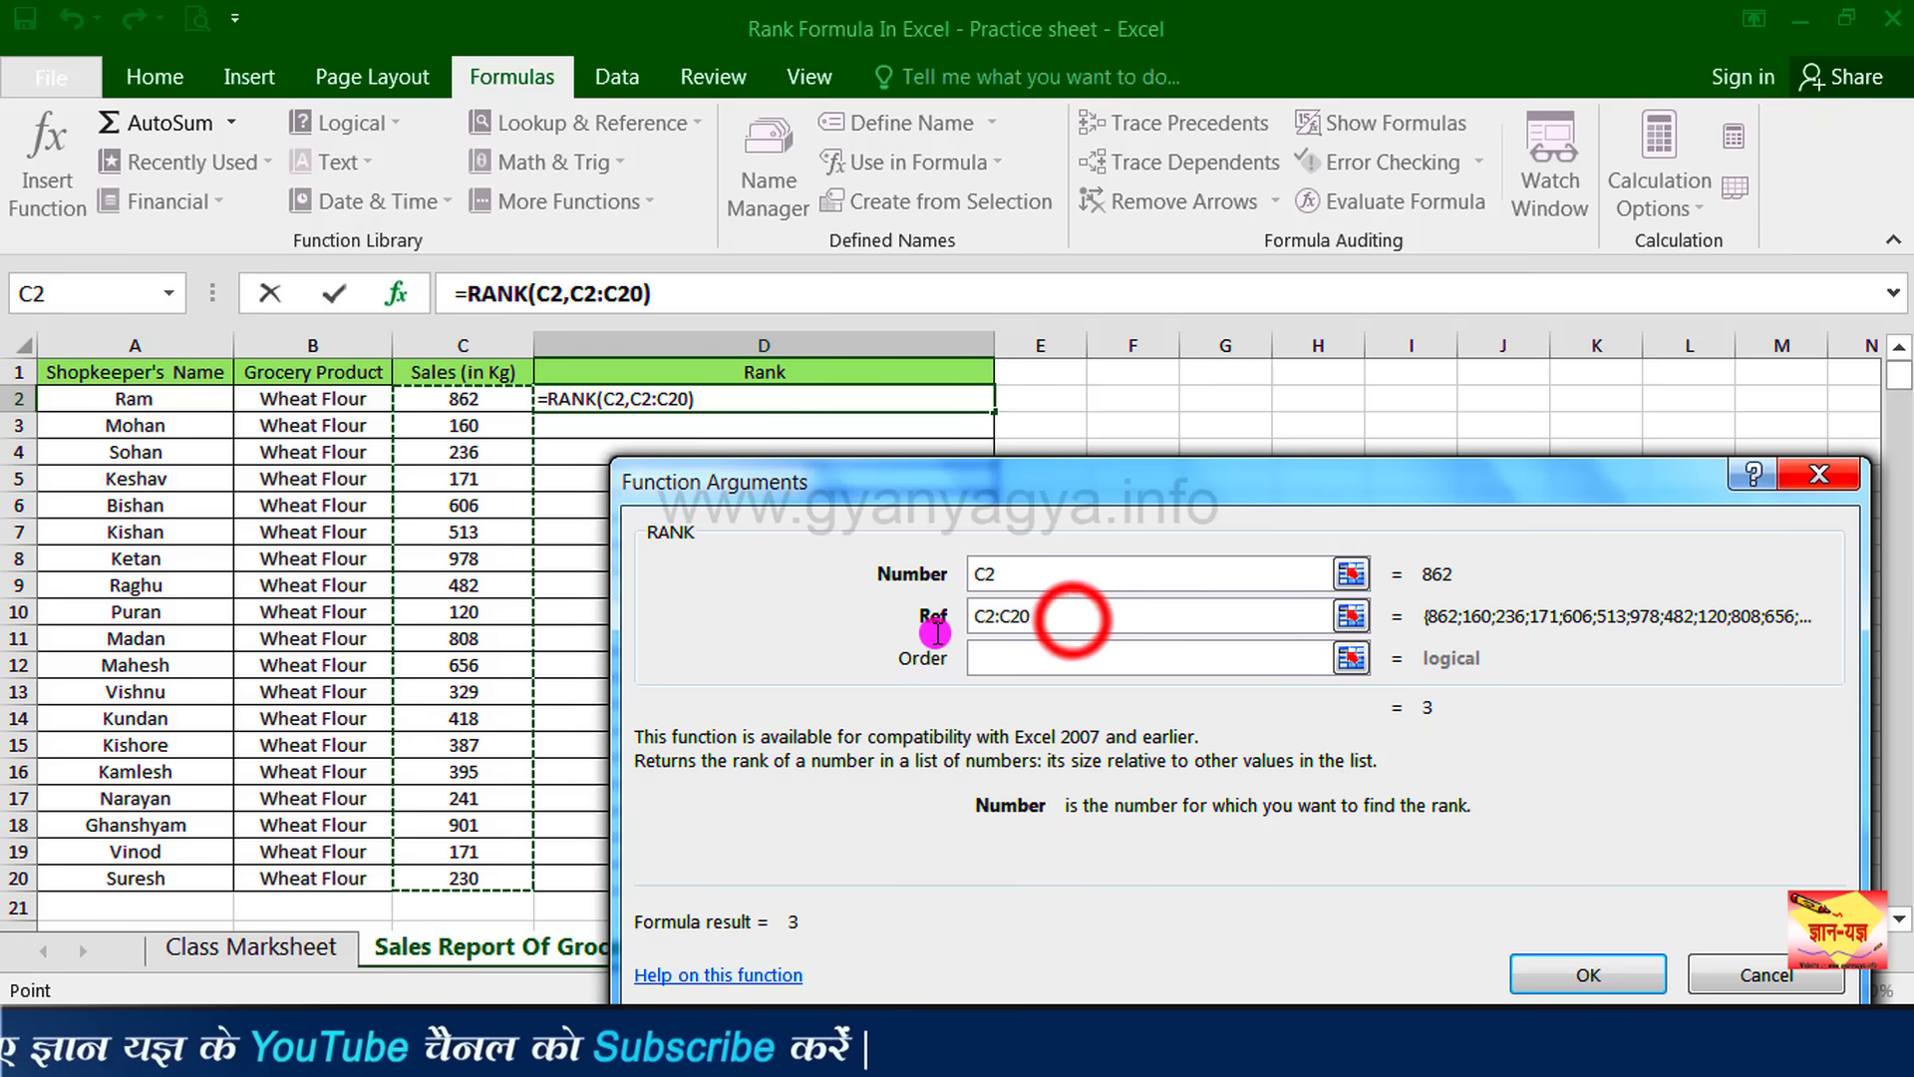
drag(962, 612, 1047, 612)
key(F4)
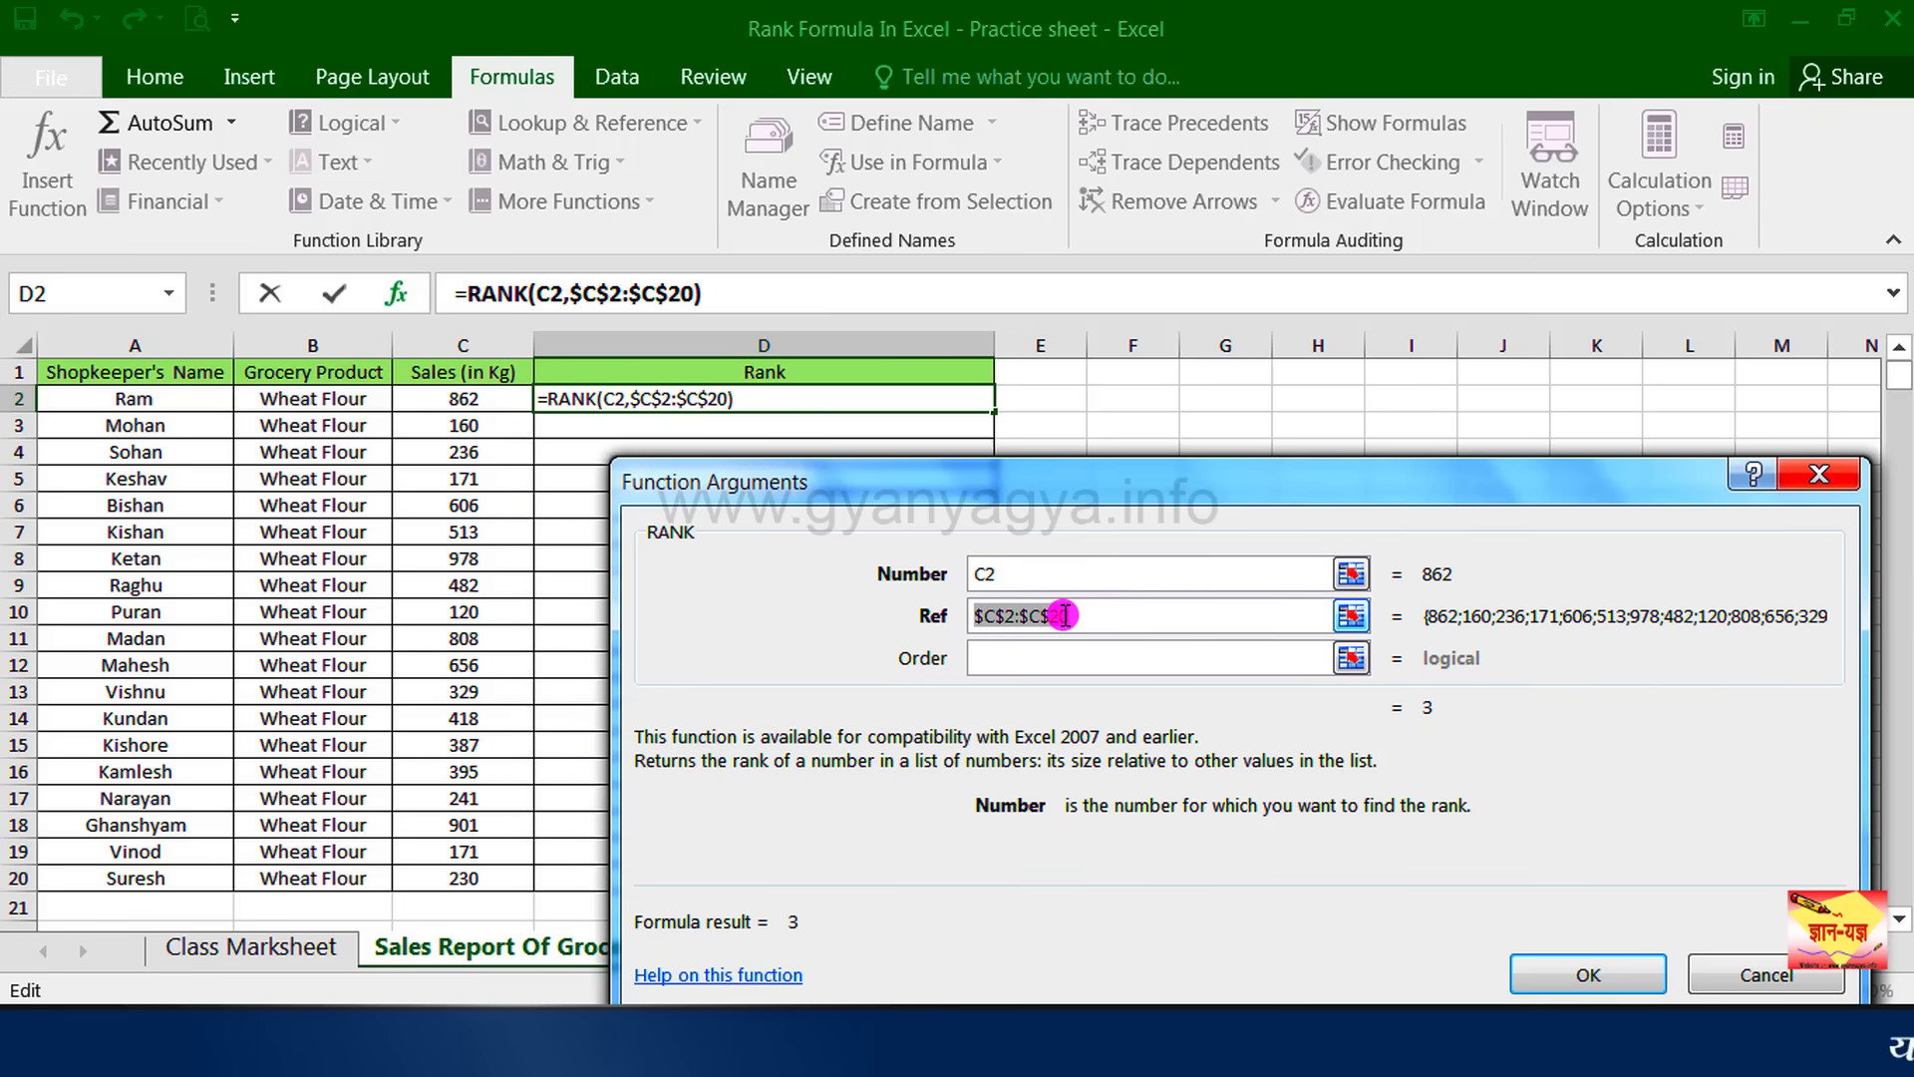
click(1098, 618)
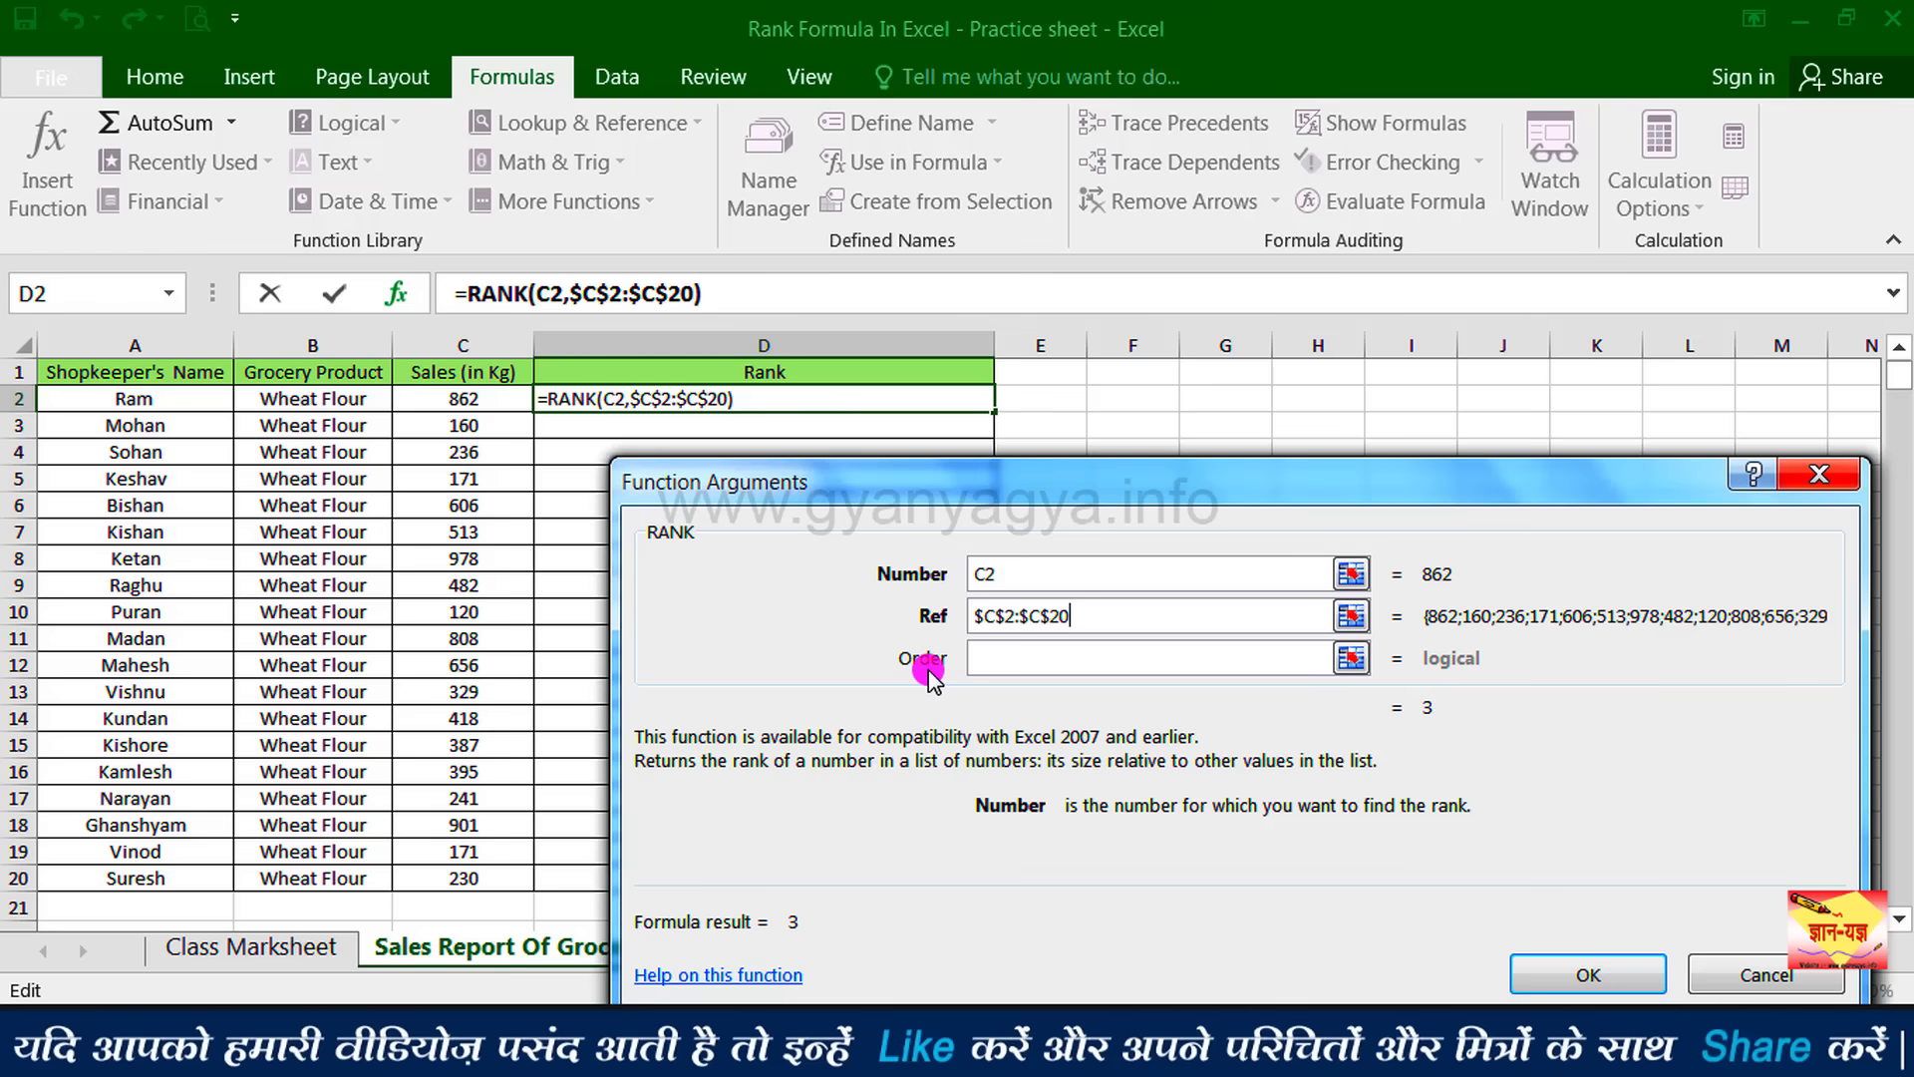
Step: Complete D2's RANK function with Order 0 and fill the formula down through D20
click(999, 657)
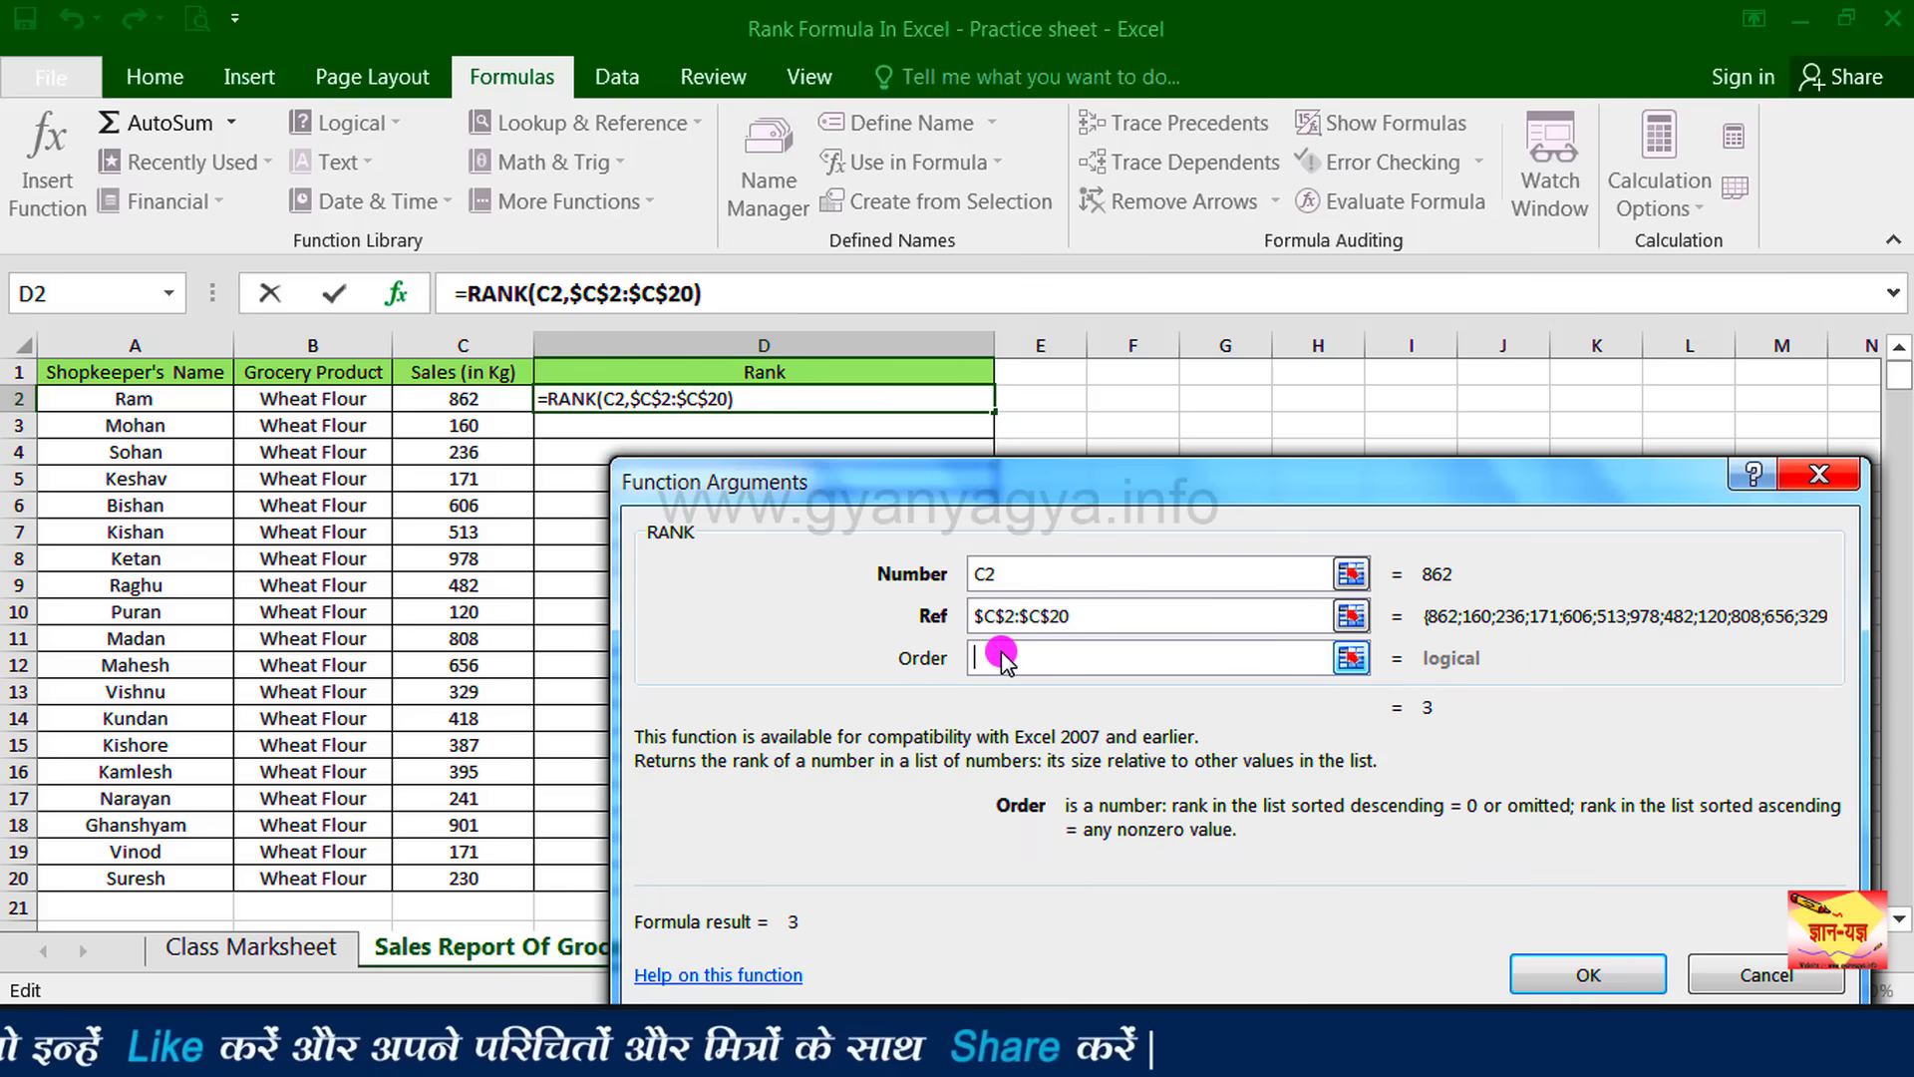
text(0)
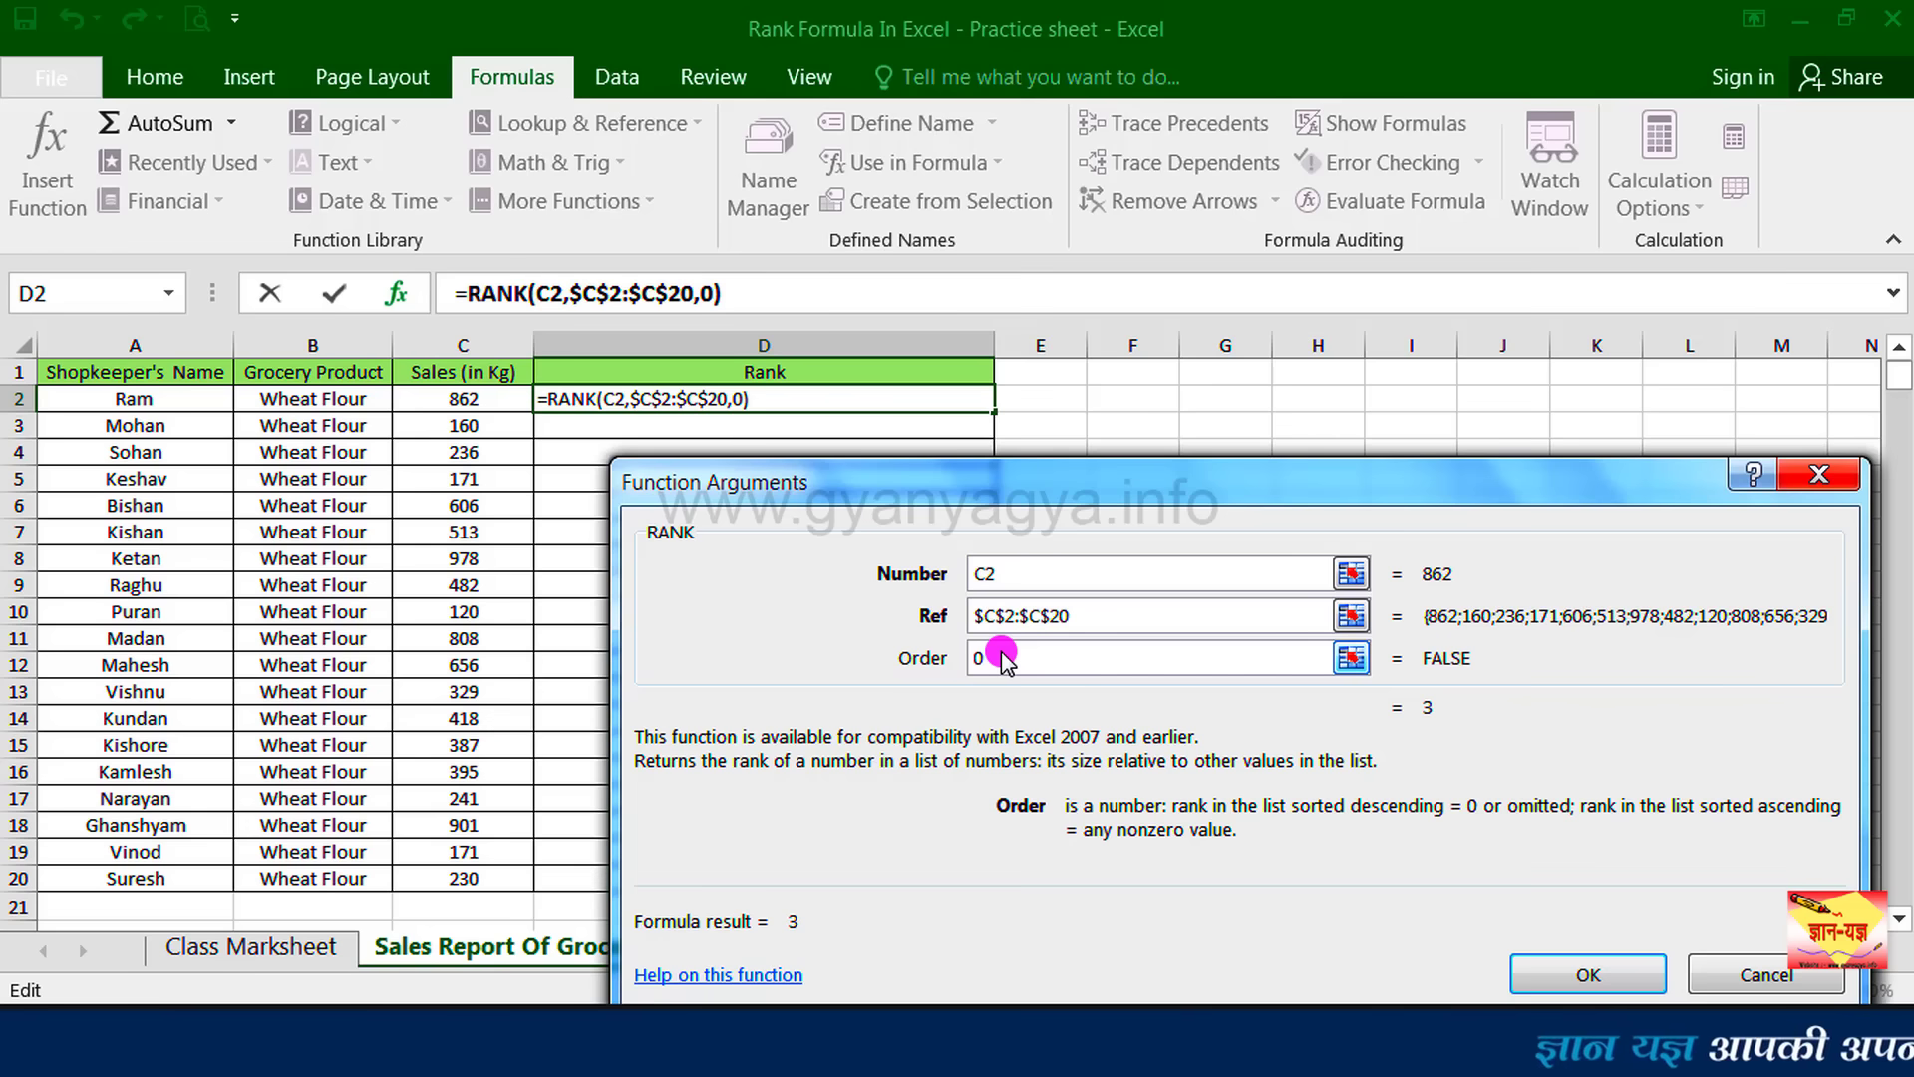
click(1029, 657)
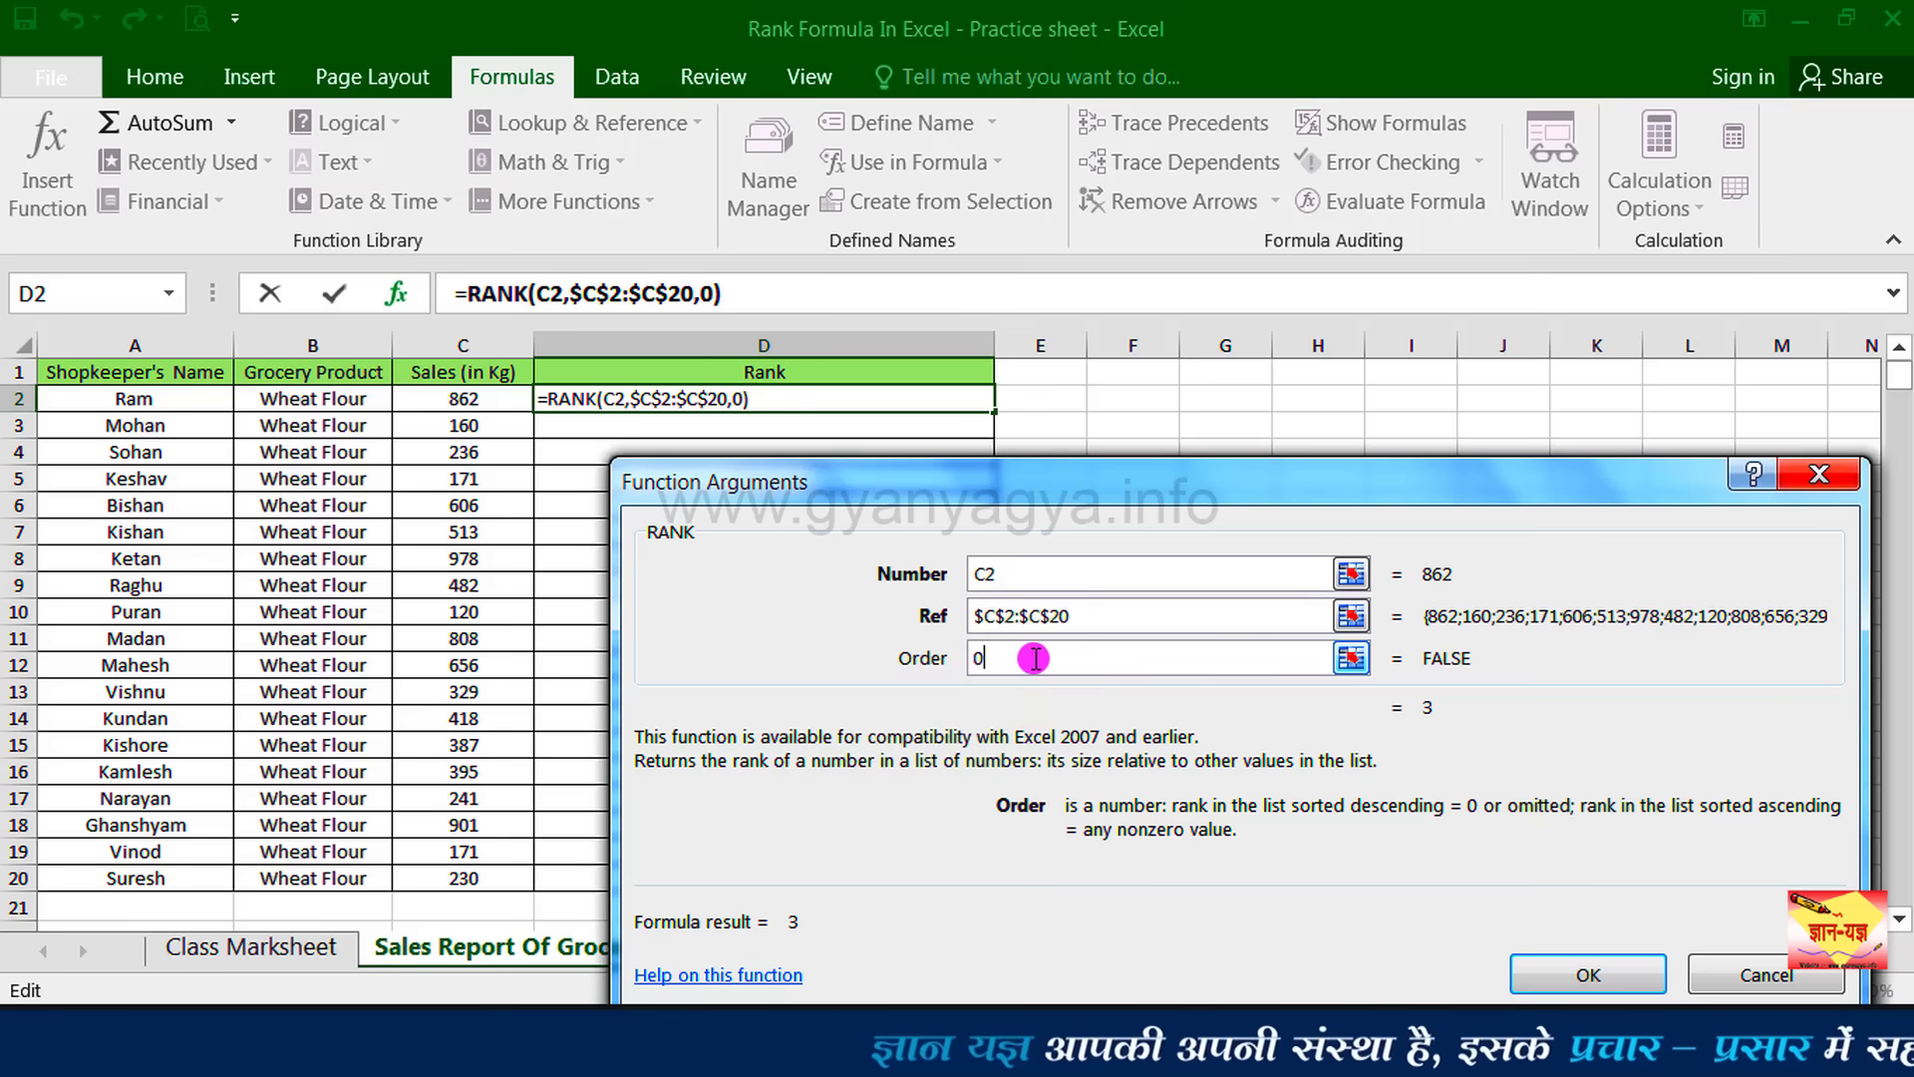
click(1542, 977)
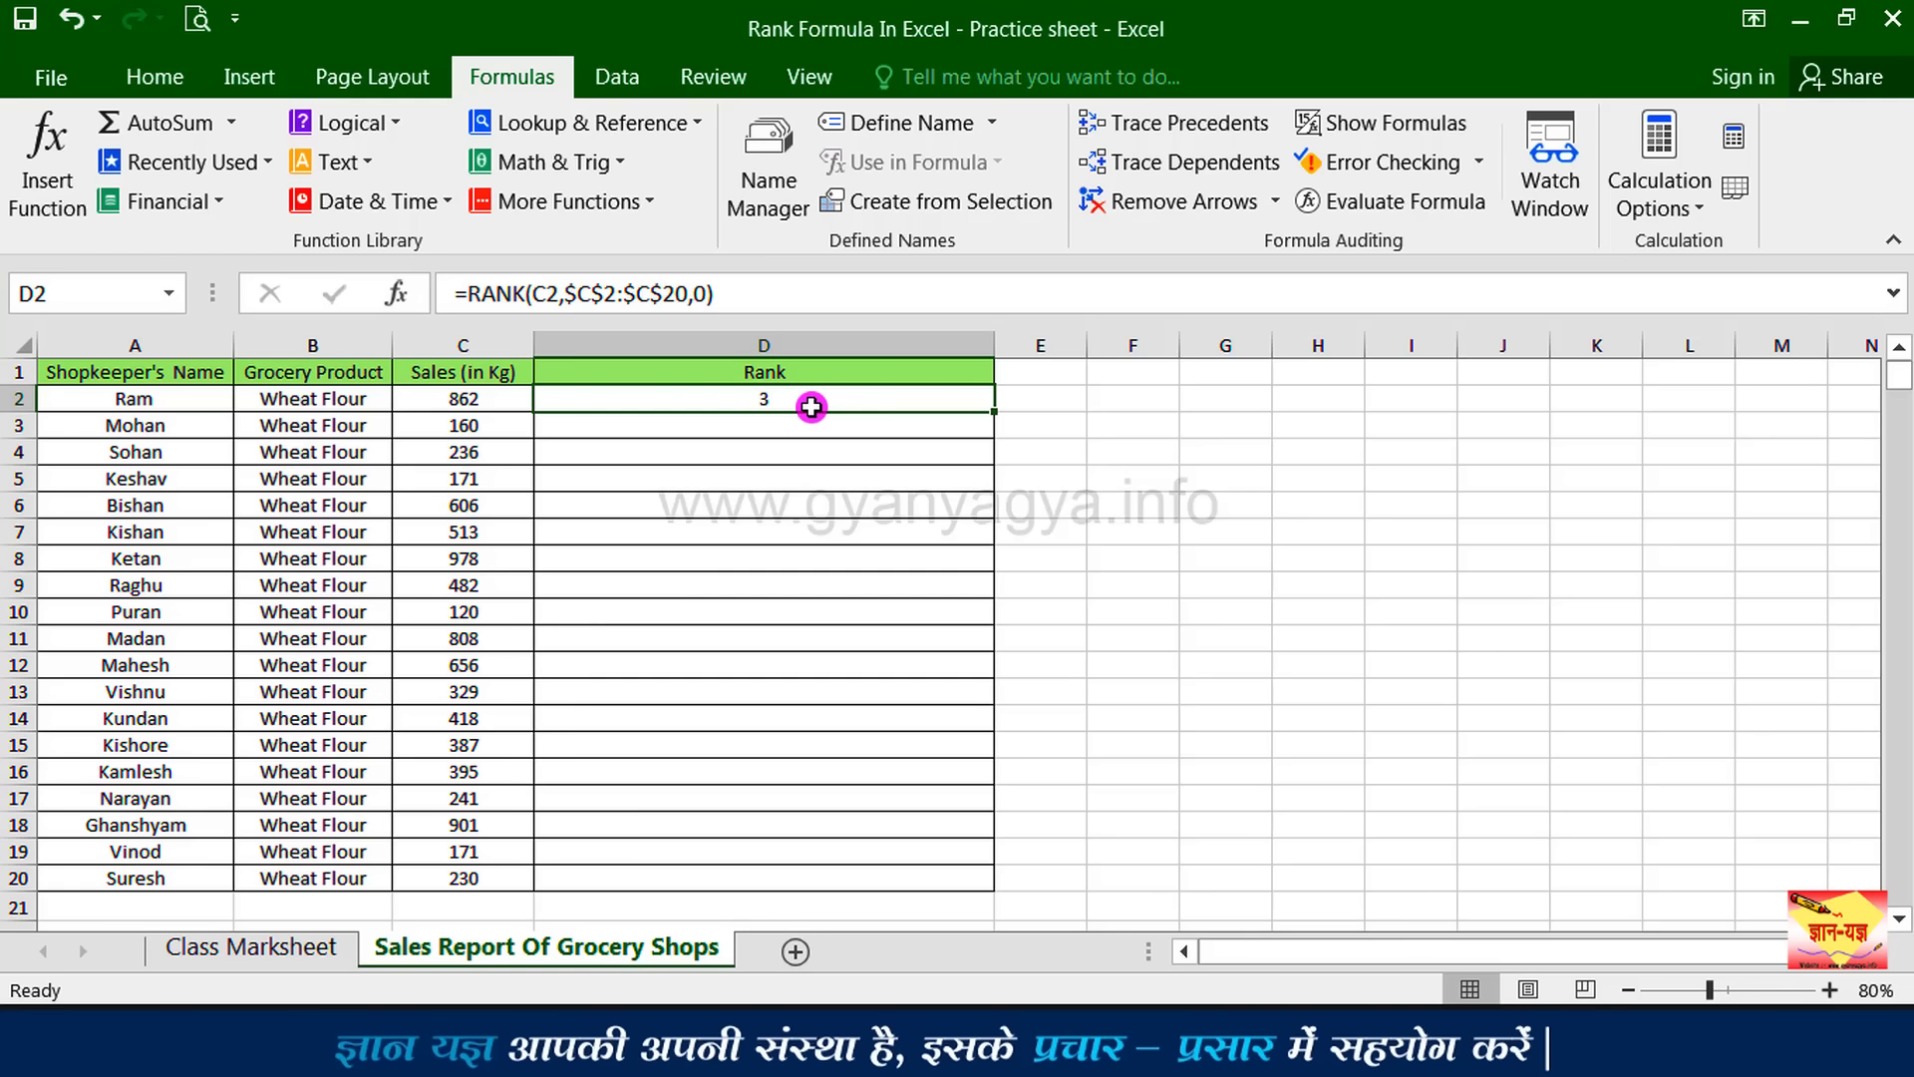
drag(997, 412, 979, 891)
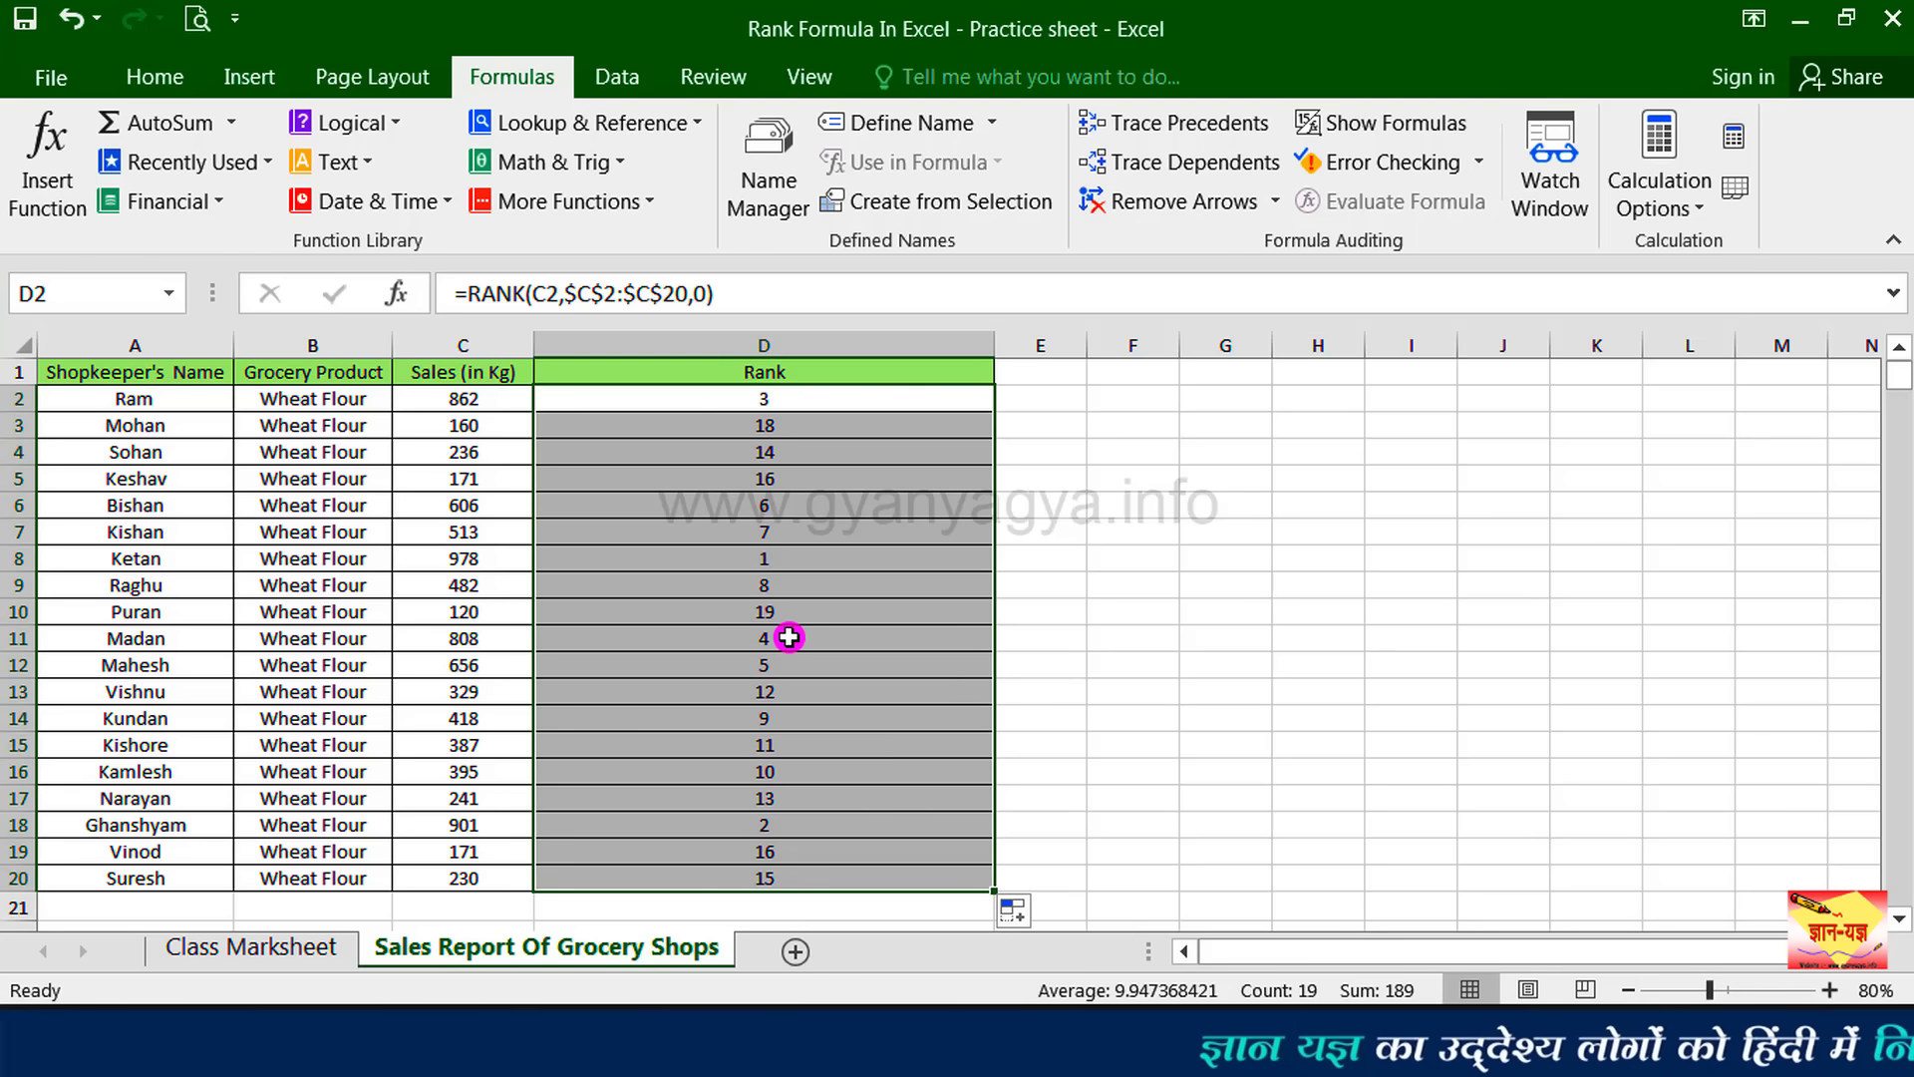
Step: Sort the grocery Rank column D2:D20 from smallest to largest, expanding the selection to the adjacent shopkeeper data
click(732, 399)
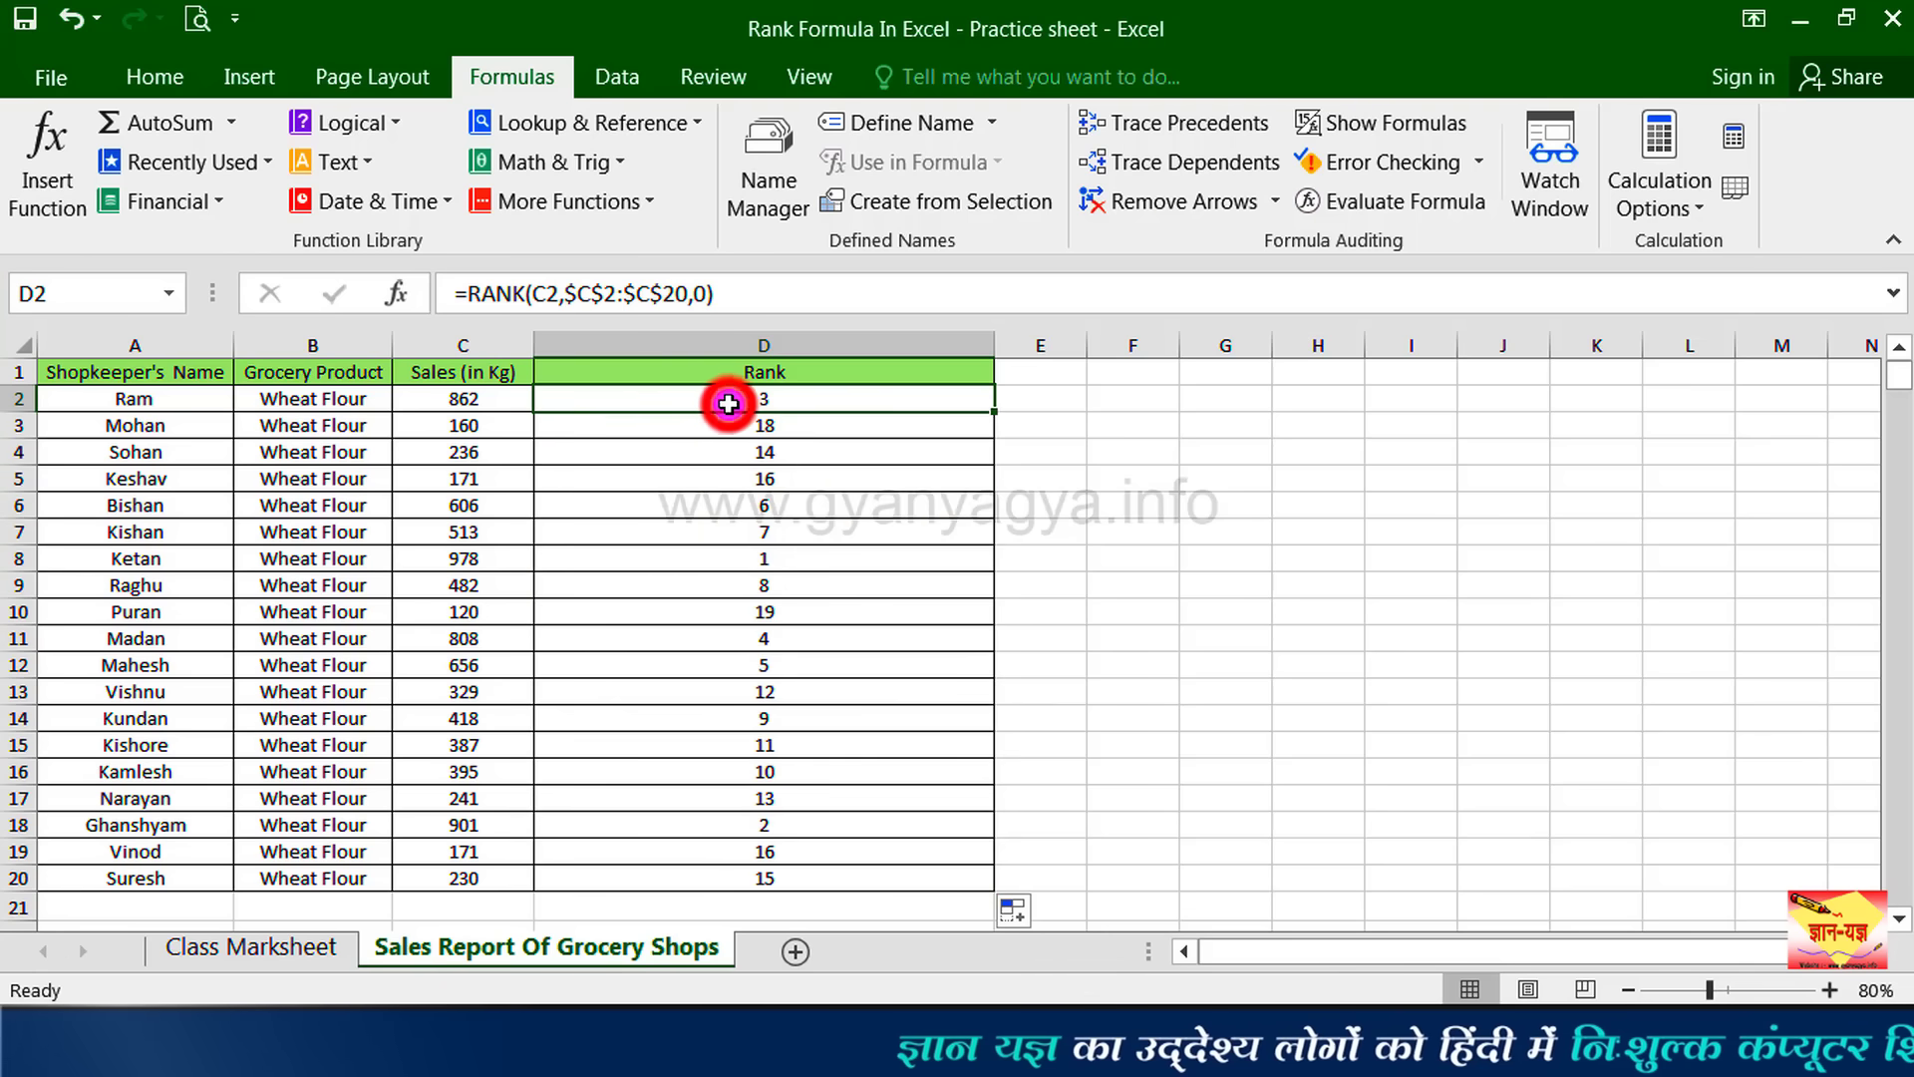
drag(746, 400, 729, 882)
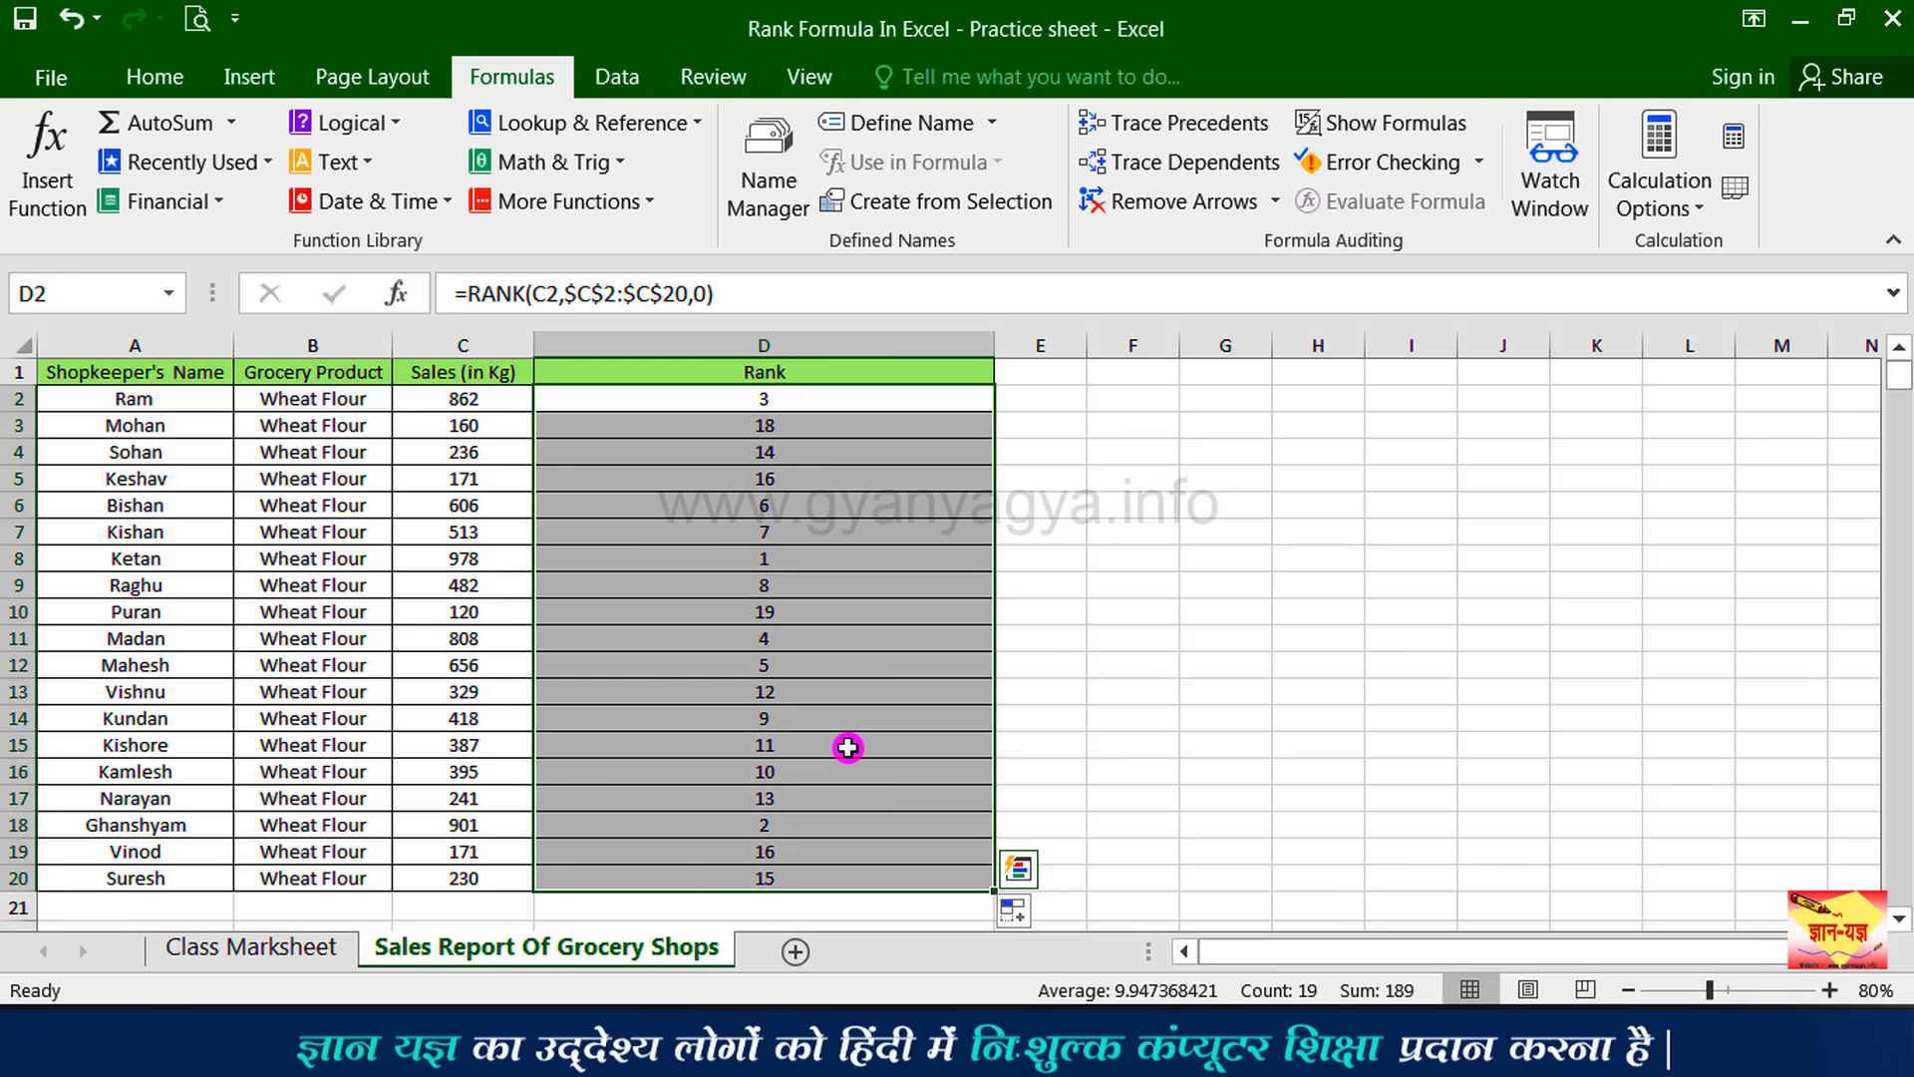
click(140, 61)
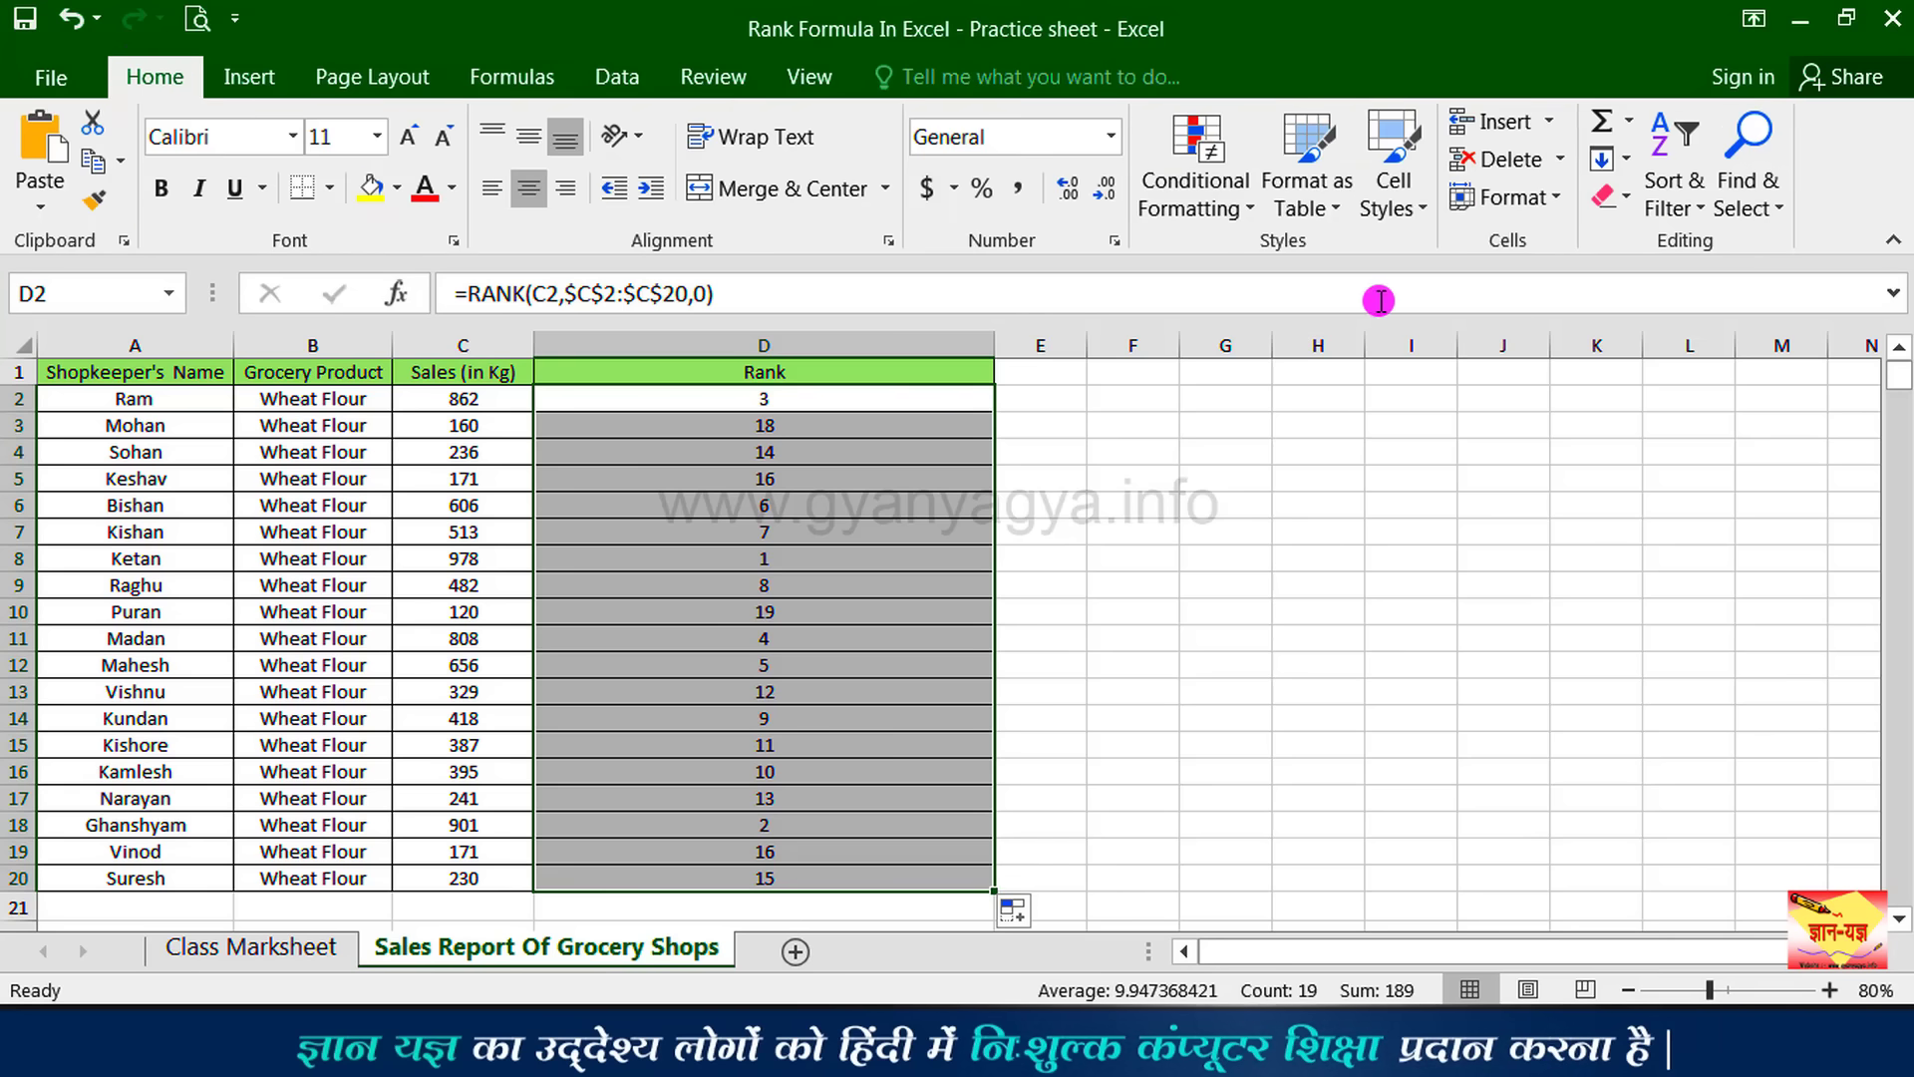
click(1660, 206)
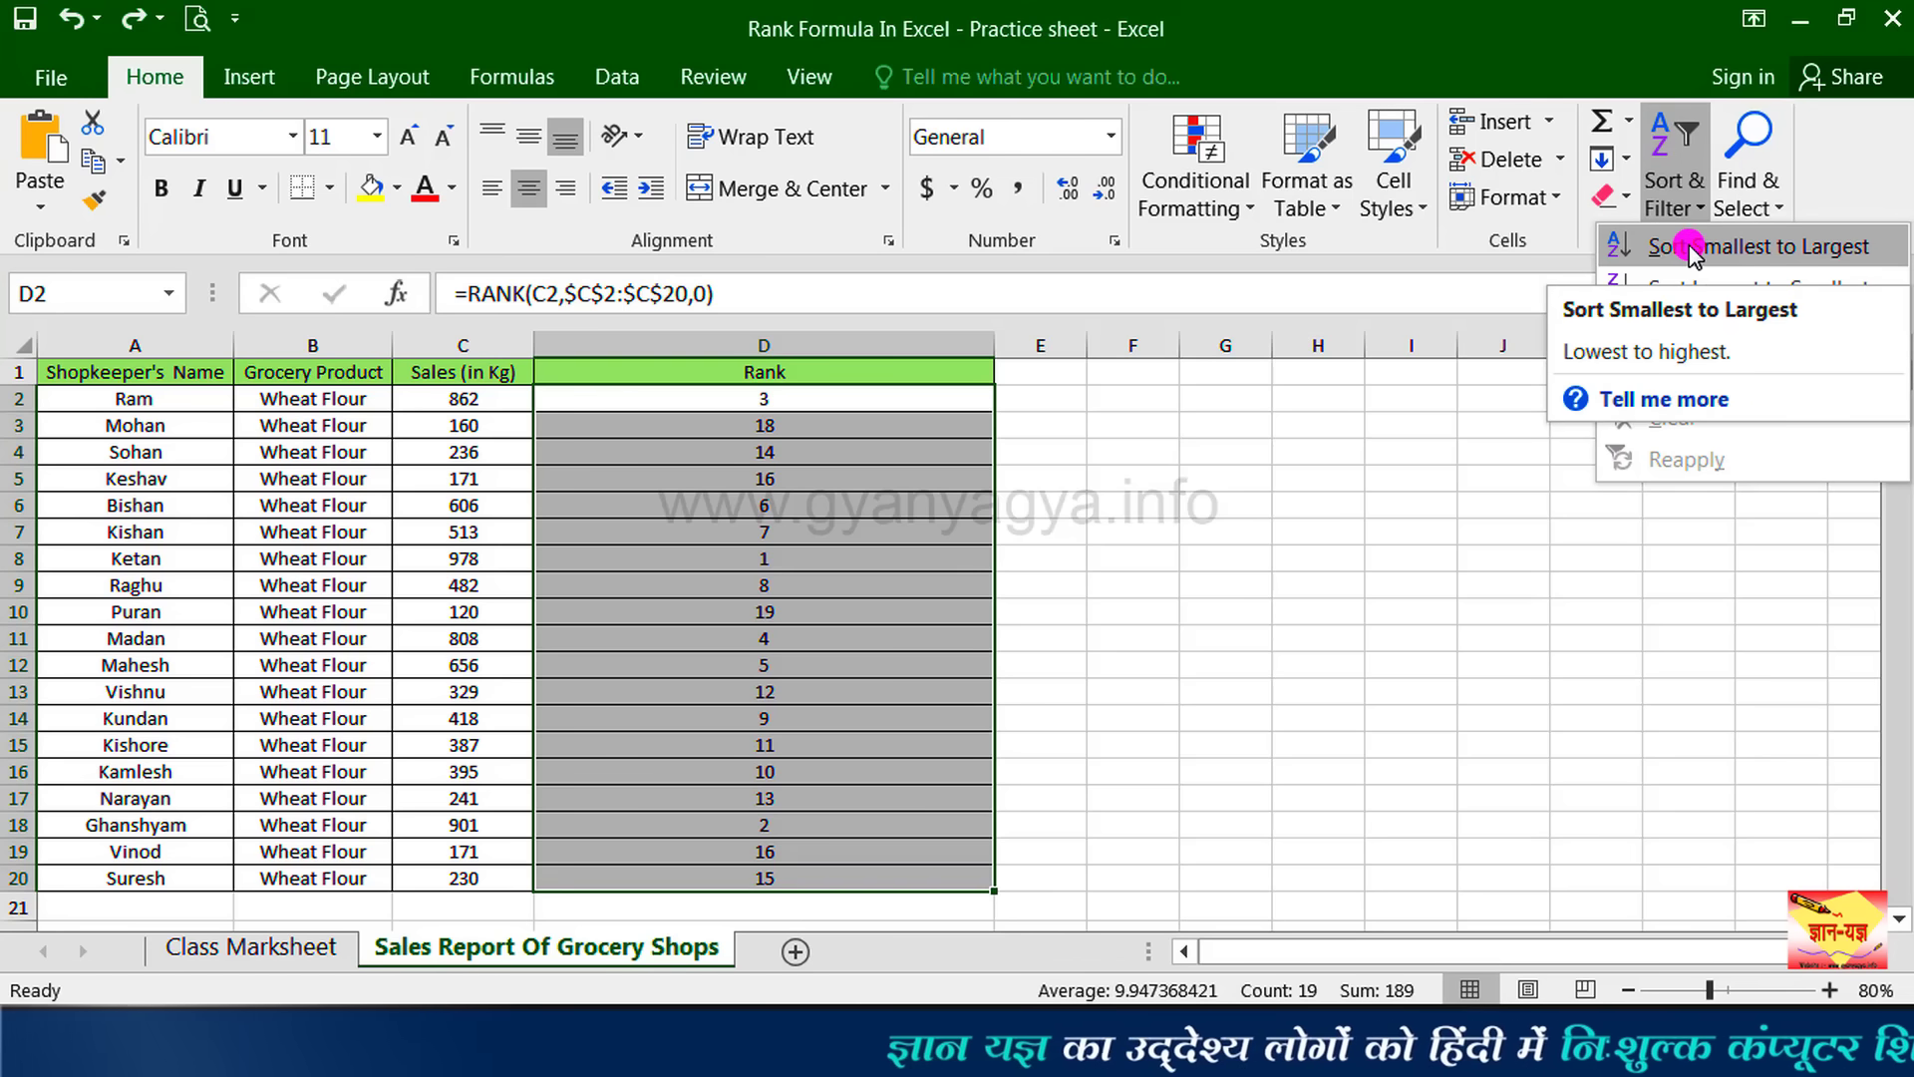
click(1695, 249)
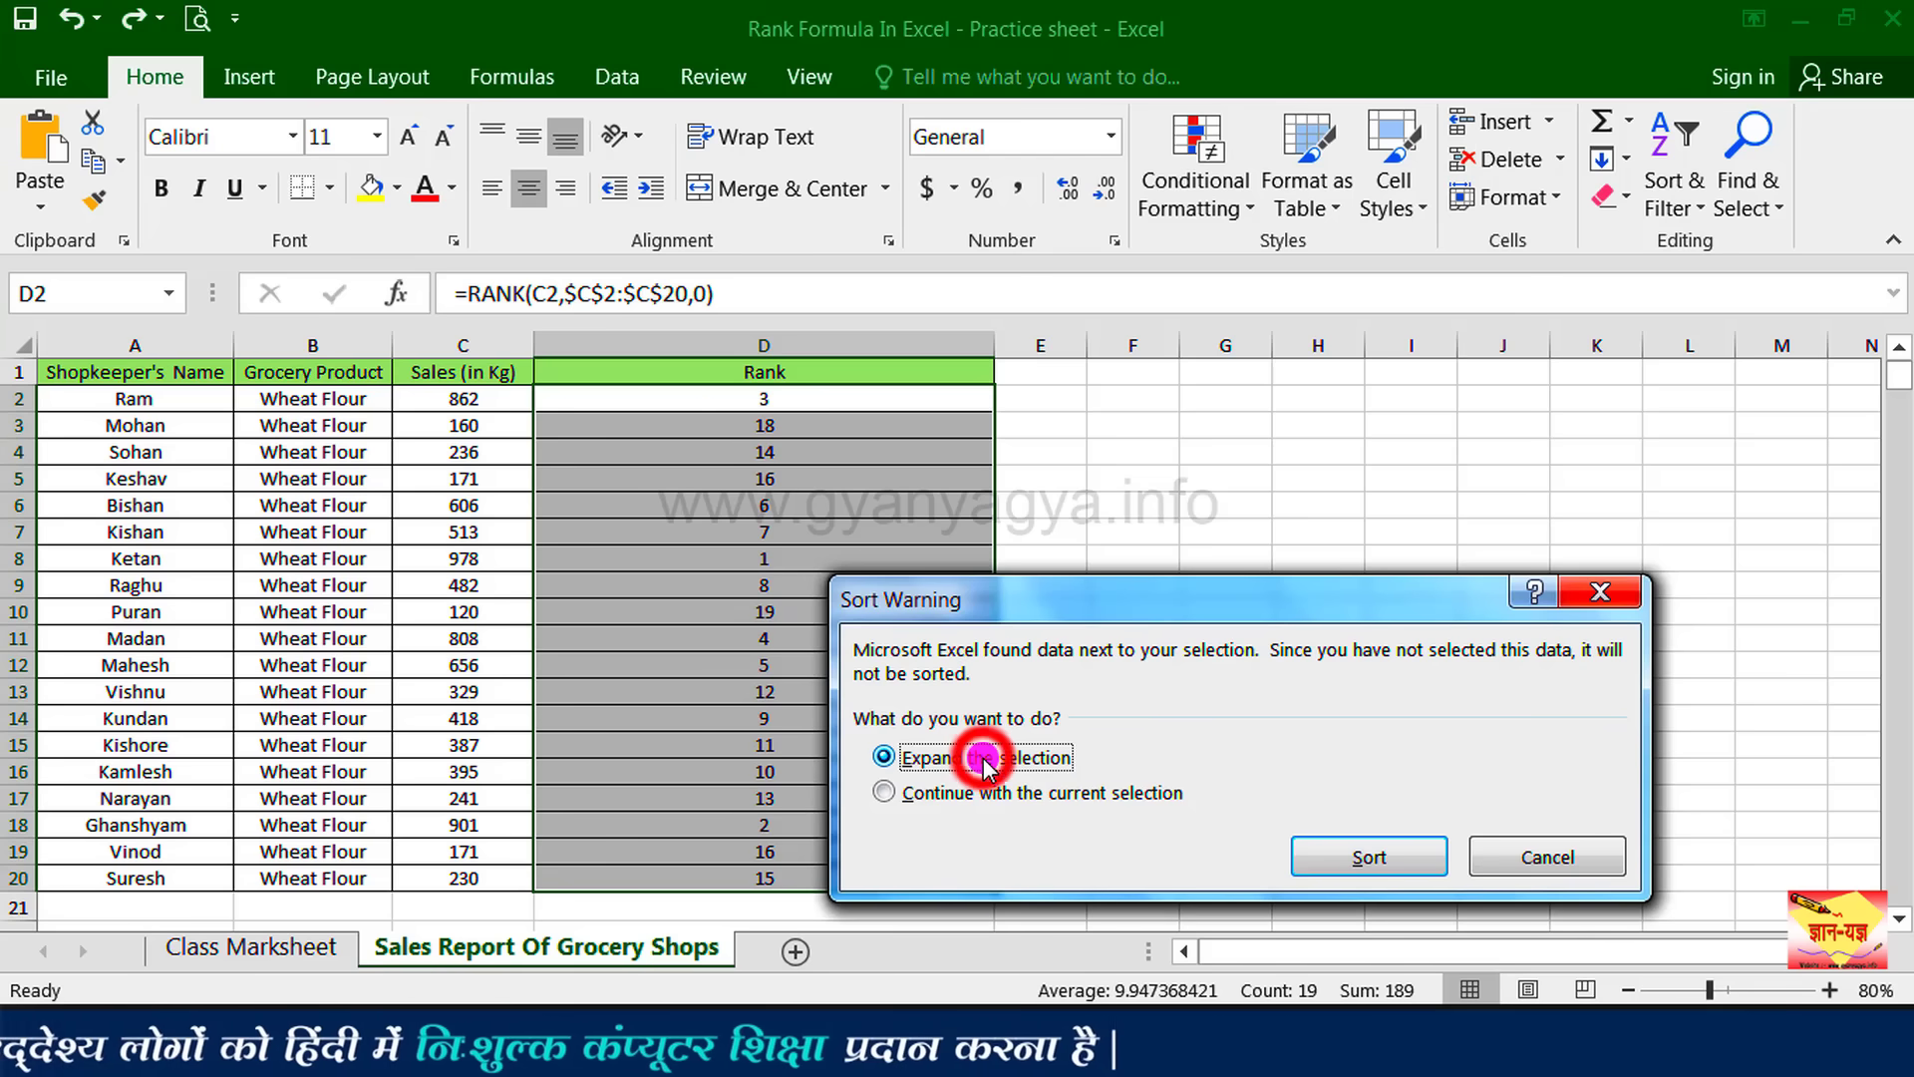
click(1338, 848)
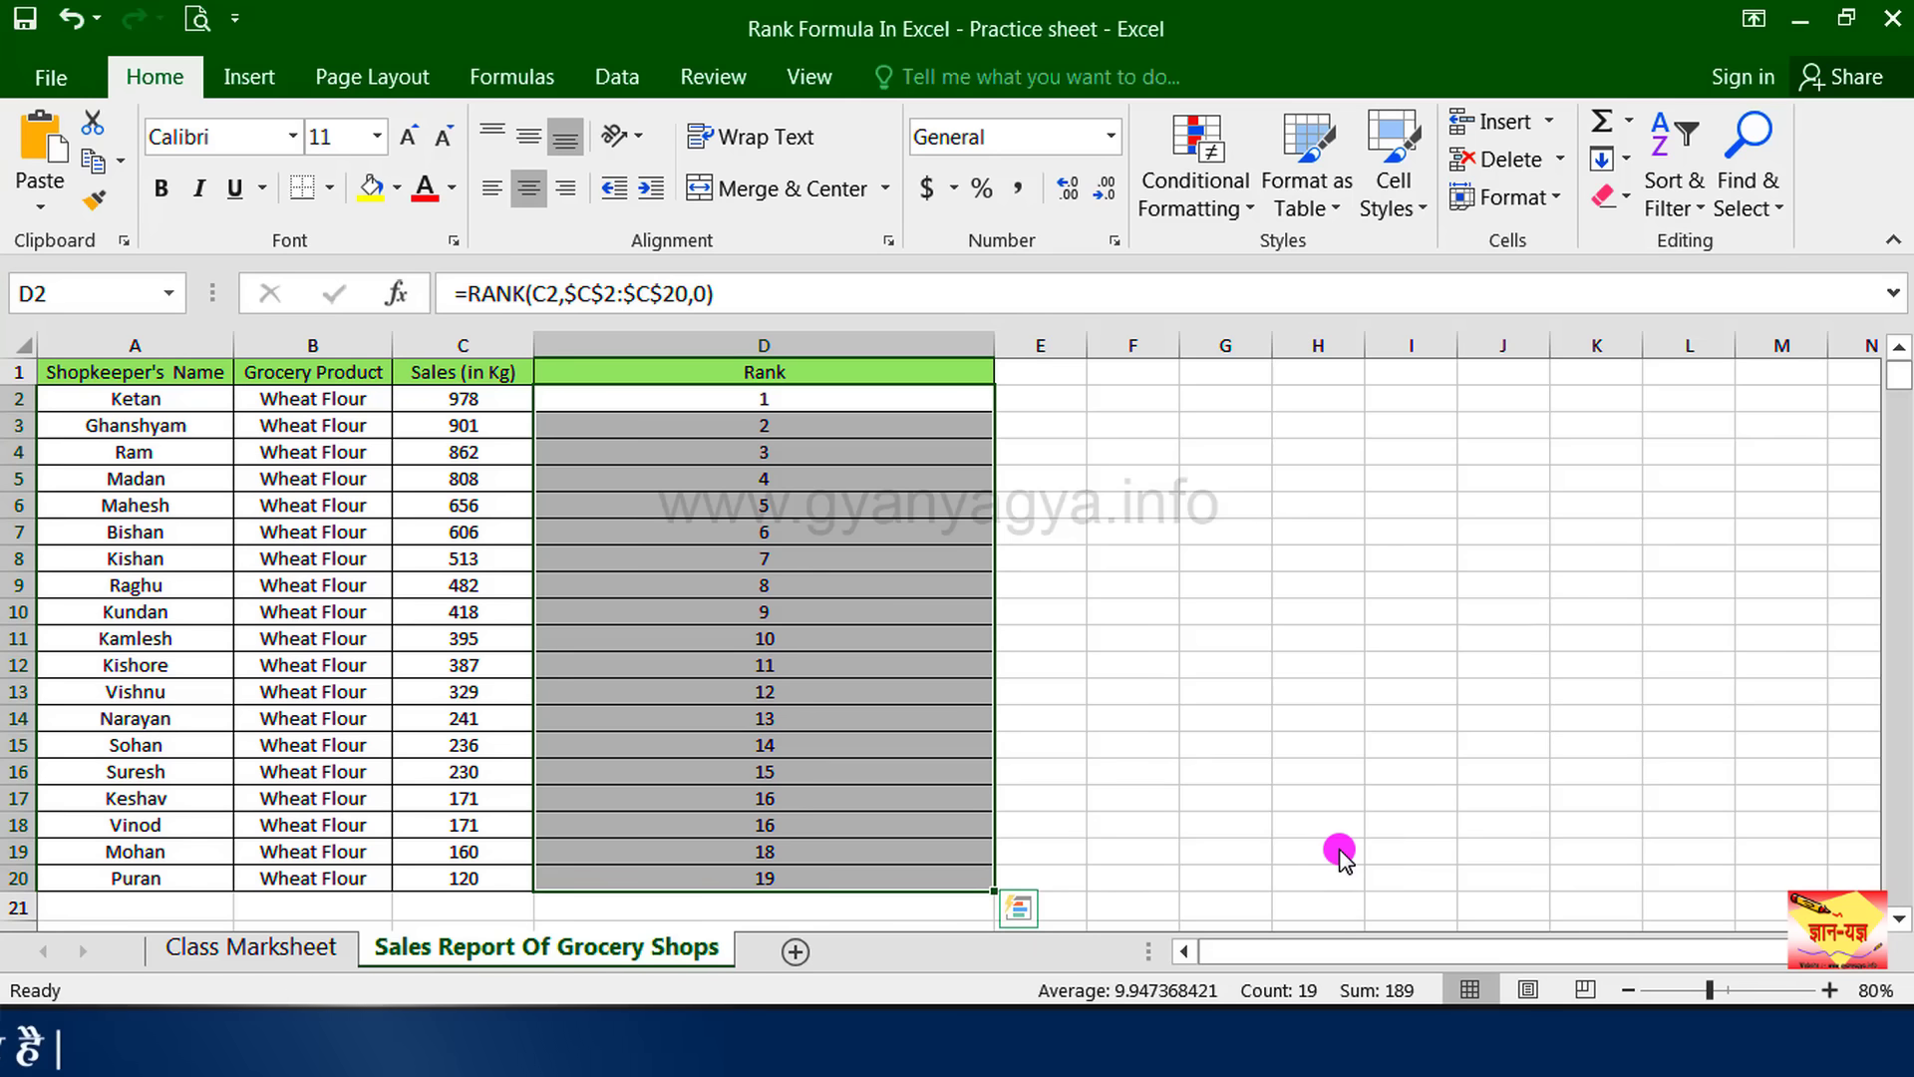